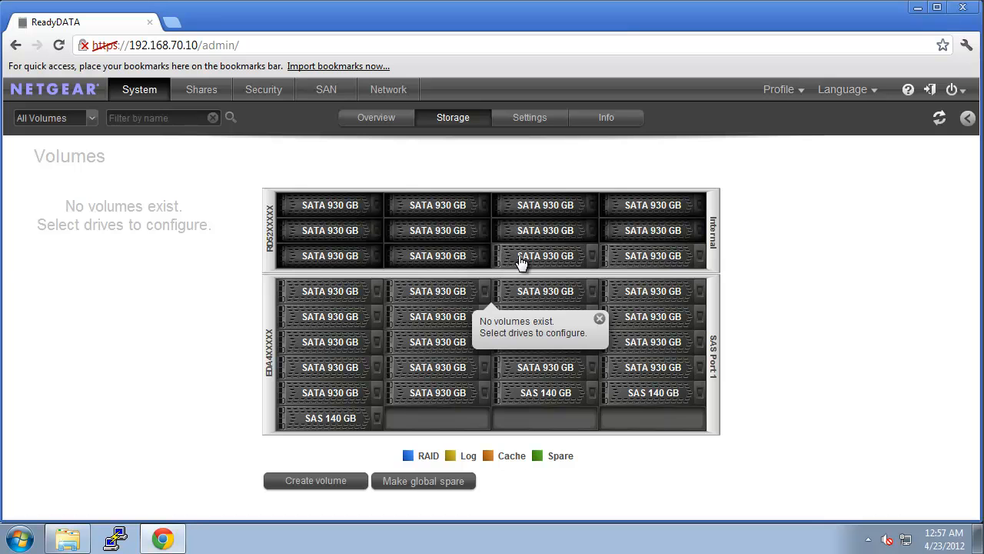
# Create a RAID 6 volume named Vol1 from the twelve internal SATA 930 GB drives
pyautogui.click(323, 480)
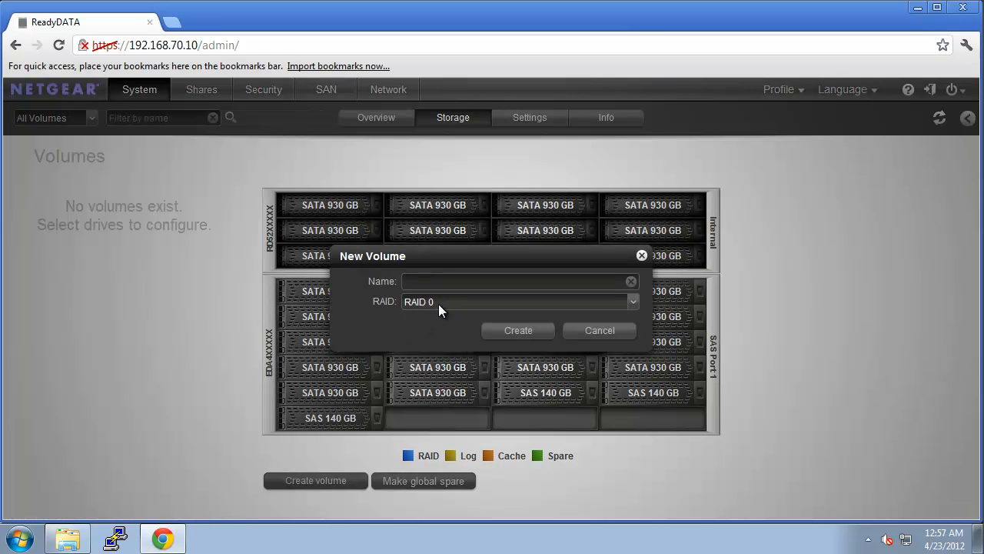
pyautogui.click(438, 303)
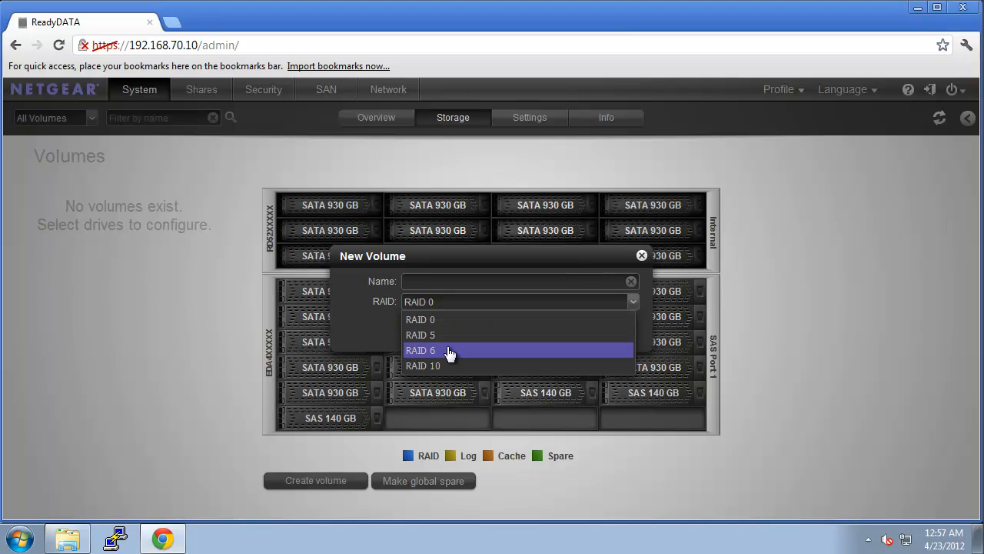
pyautogui.click(447, 350)
pyautogui.click(447, 285)
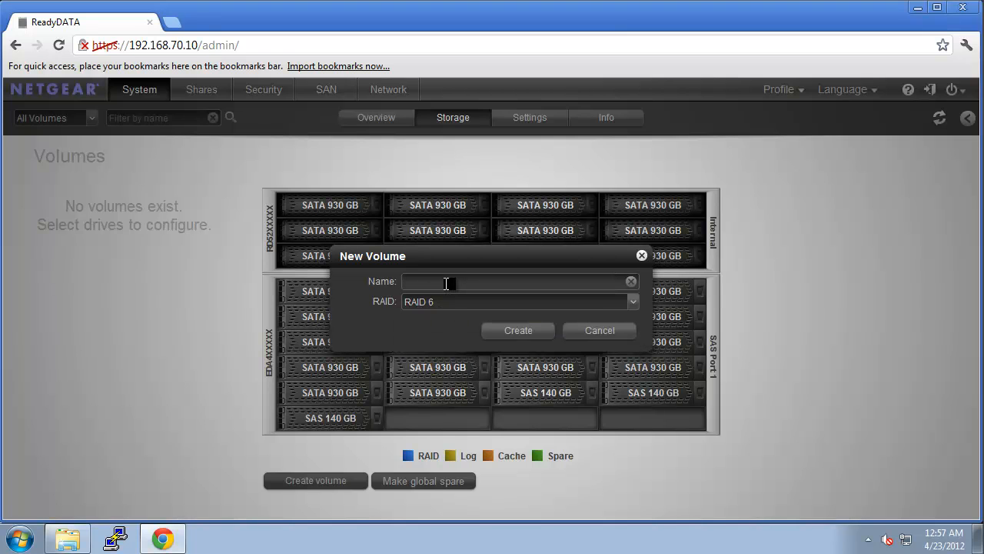
pyautogui.write('Vol1')
pyautogui.click(520, 330)
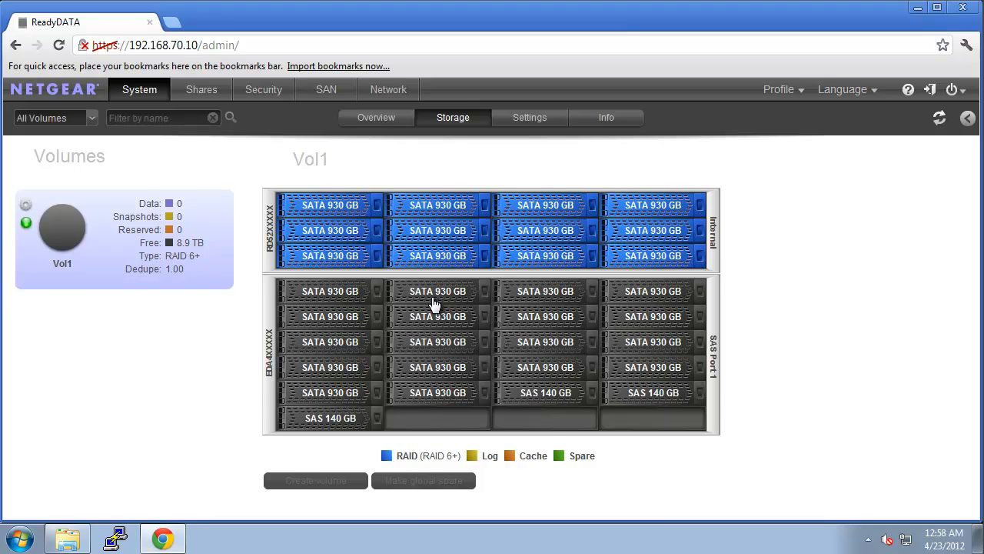
# Expand Vol1 with the twelve SATA 930 GB drives in the first three rows of the SAS Port 1 enclosure
pyautogui.moveTo(433, 303)
pyautogui.click(323, 292)
pyautogui.click(428, 297)
pyautogui.click(511, 295)
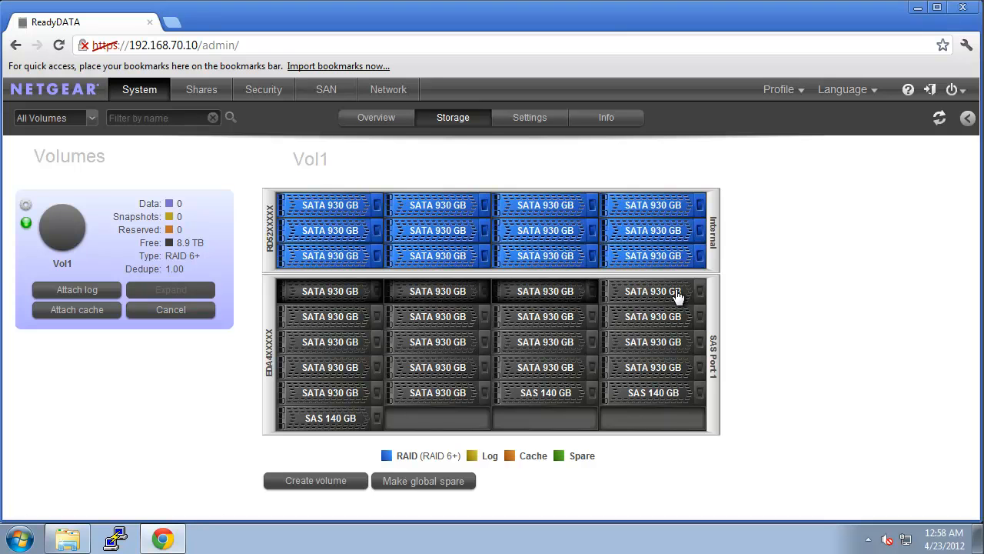
pyautogui.click(676, 299)
pyautogui.click(352, 316)
pyautogui.click(452, 323)
pyautogui.click(538, 323)
pyautogui.click(651, 316)
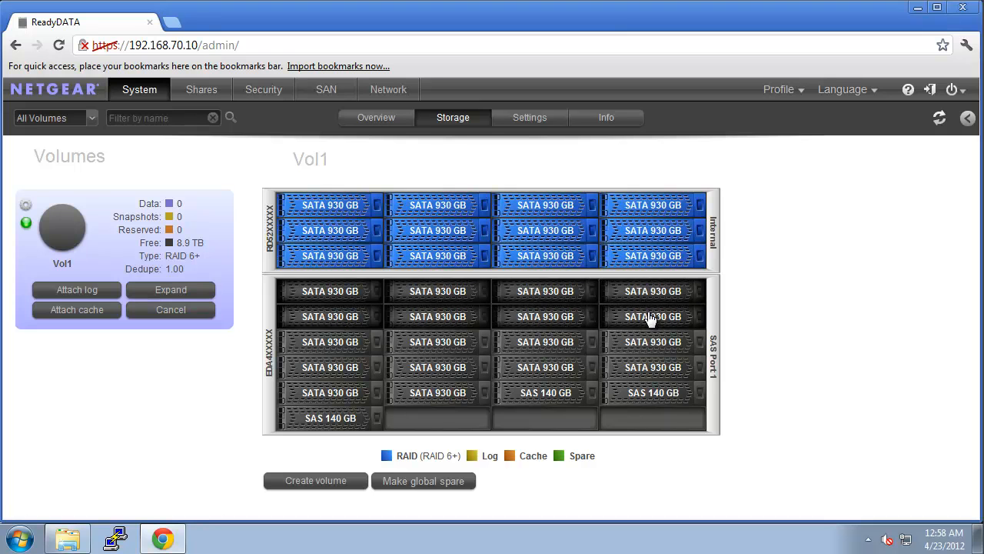
pyautogui.click(369, 346)
pyautogui.click(428, 346)
pyautogui.click(538, 344)
pyautogui.click(640, 346)
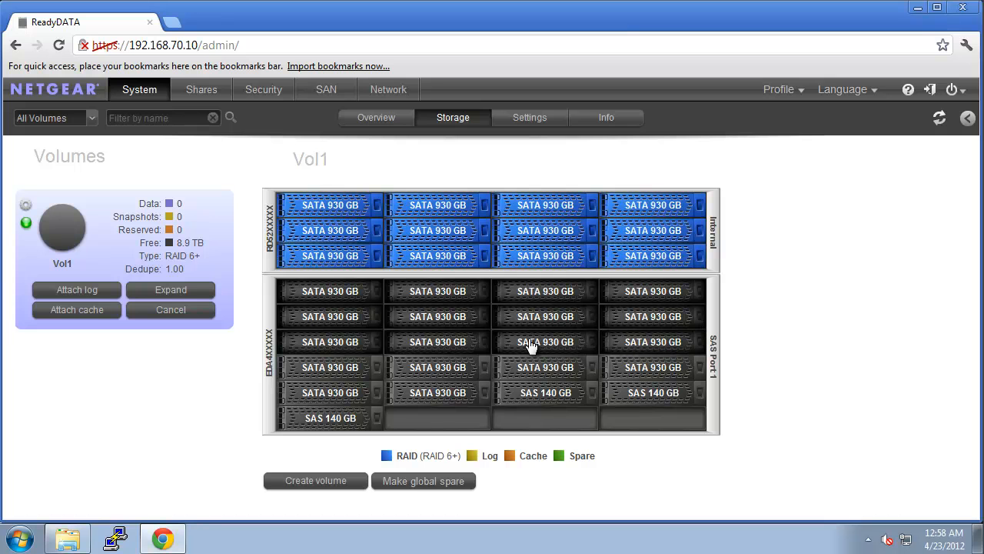
pyautogui.click(176, 290)
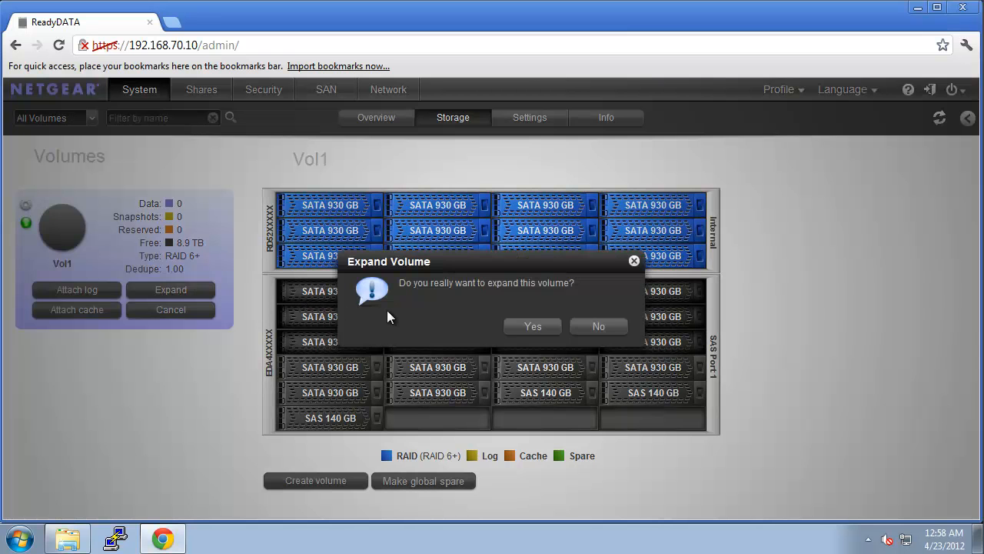
pyautogui.click(533, 327)
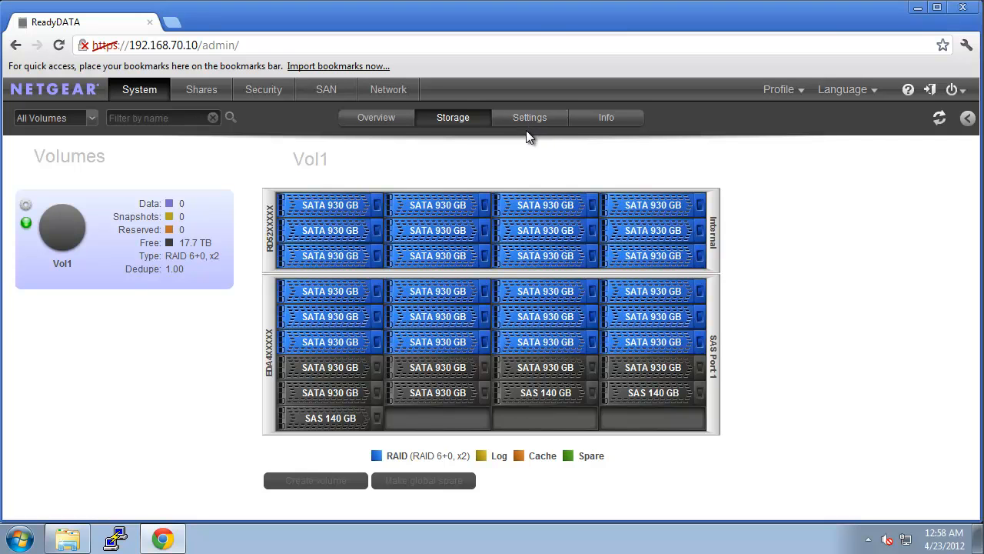
# Create a NAS data set named Backup on Vol1 with dedupe enabled and SMB sharing
pyautogui.click(201, 91)
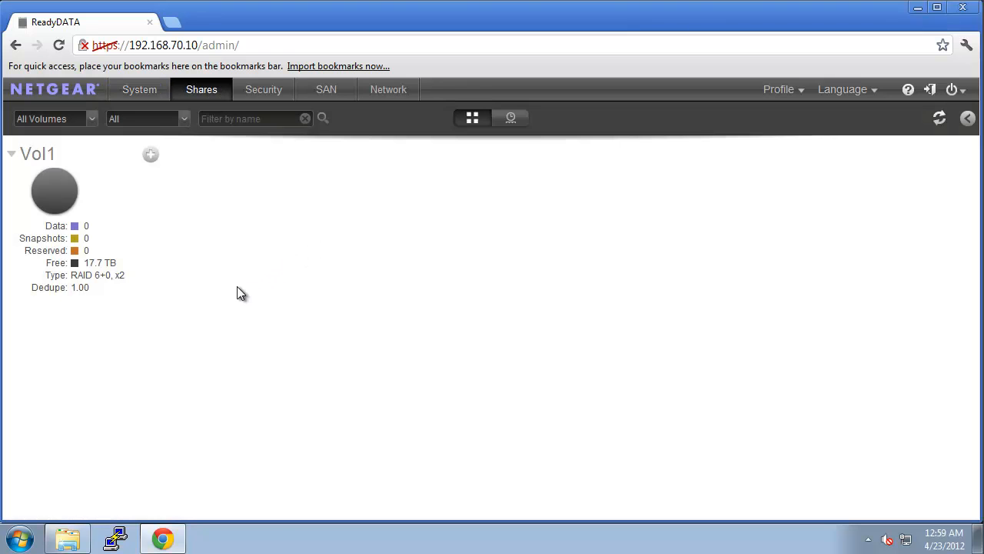
pyautogui.click(151, 156)
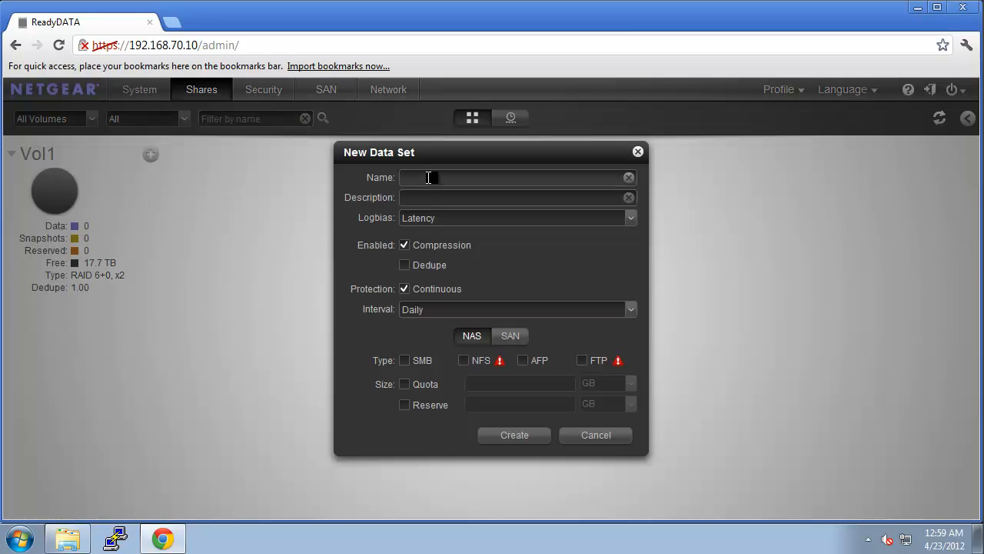
pyautogui.write('Backup')
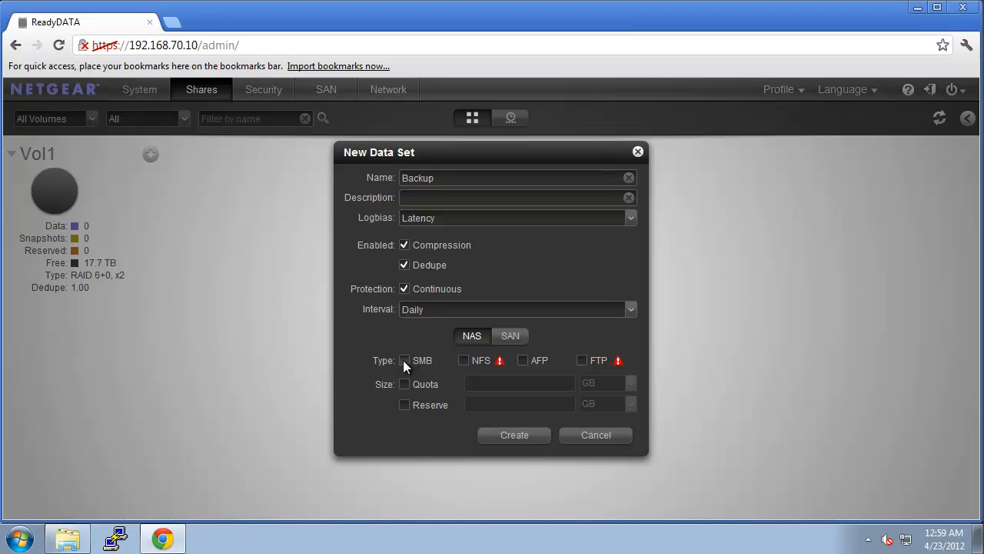
pyautogui.click(505, 442)
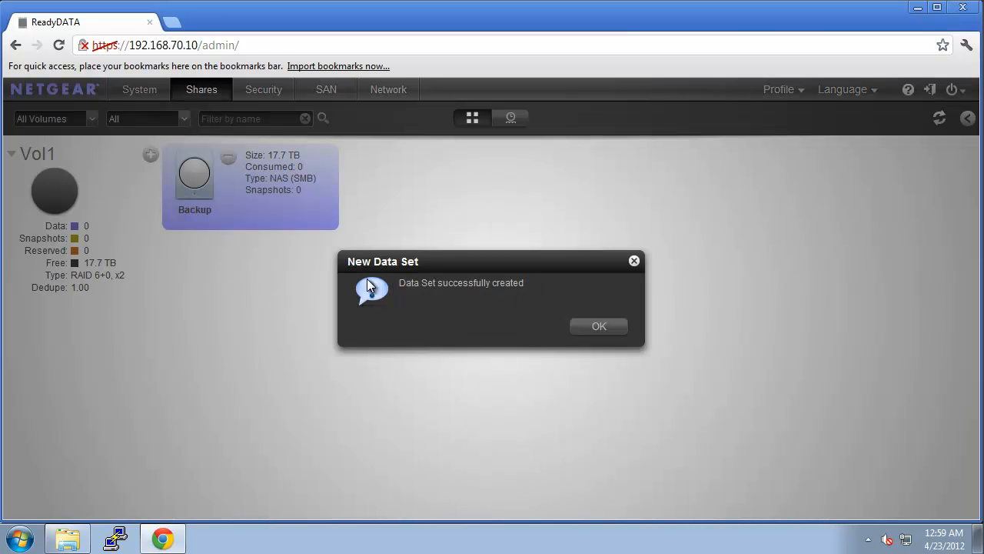
pyautogui.click(582, 328)
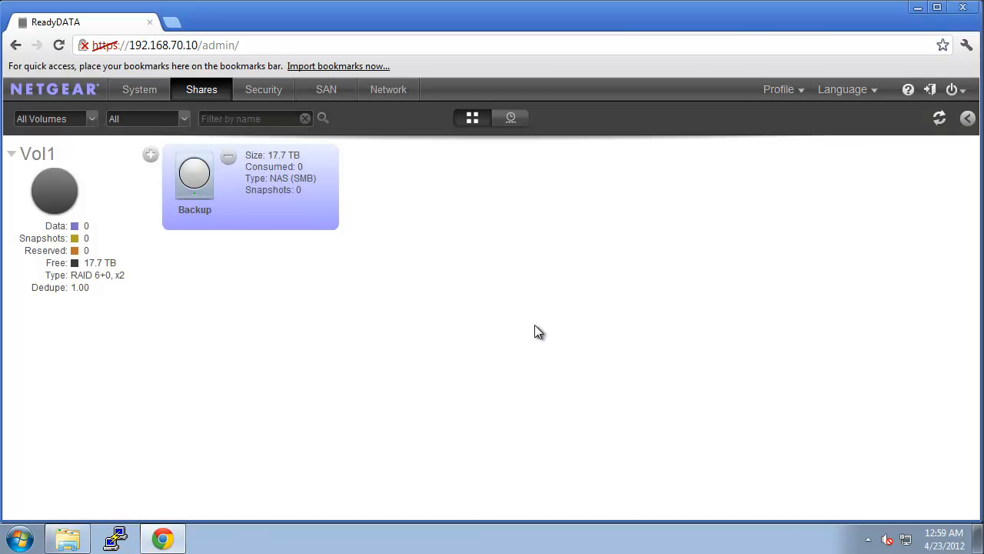
# Create a NAS data set named Files on Vol1 with an Hourly protection interval and SMB sharing
pyautogui.click(152, 159)
pyautogui.click(420, 180)
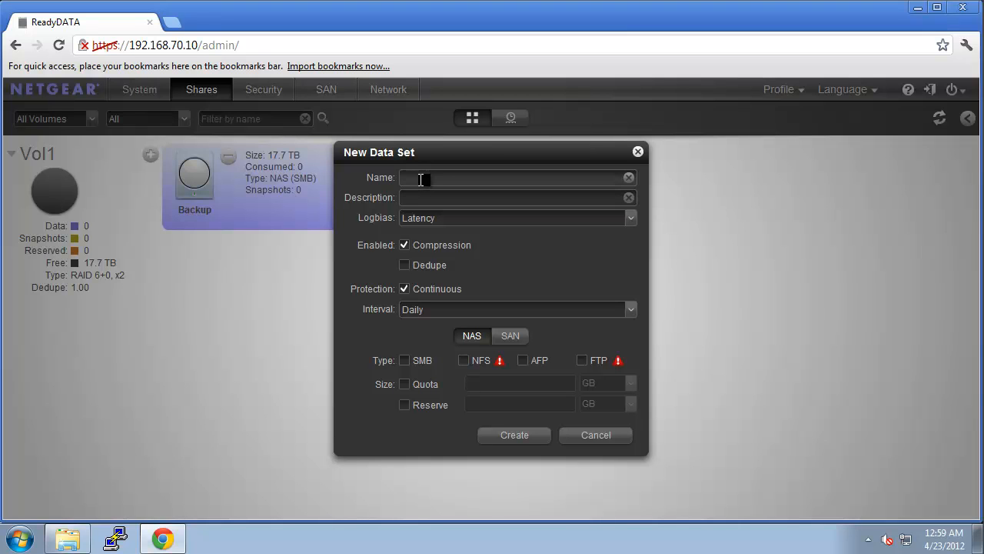
pyautogui.write('Files')
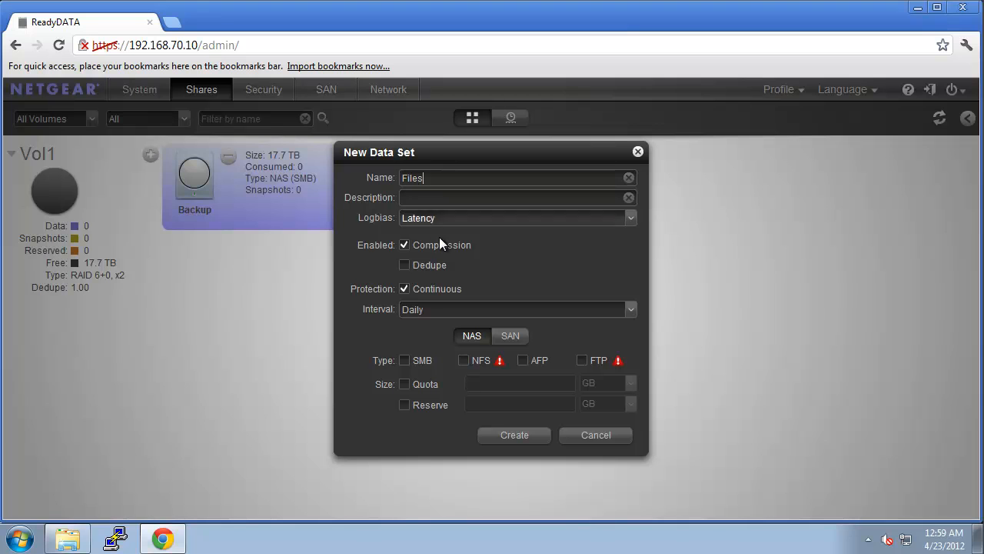
pyautogui.click(432, 309)
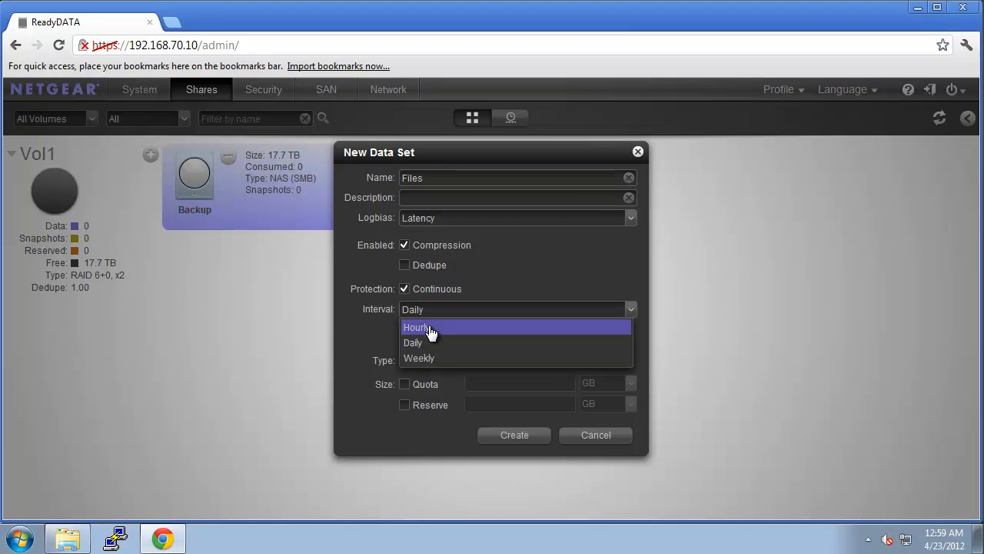
pyautogui.click(432, 329)
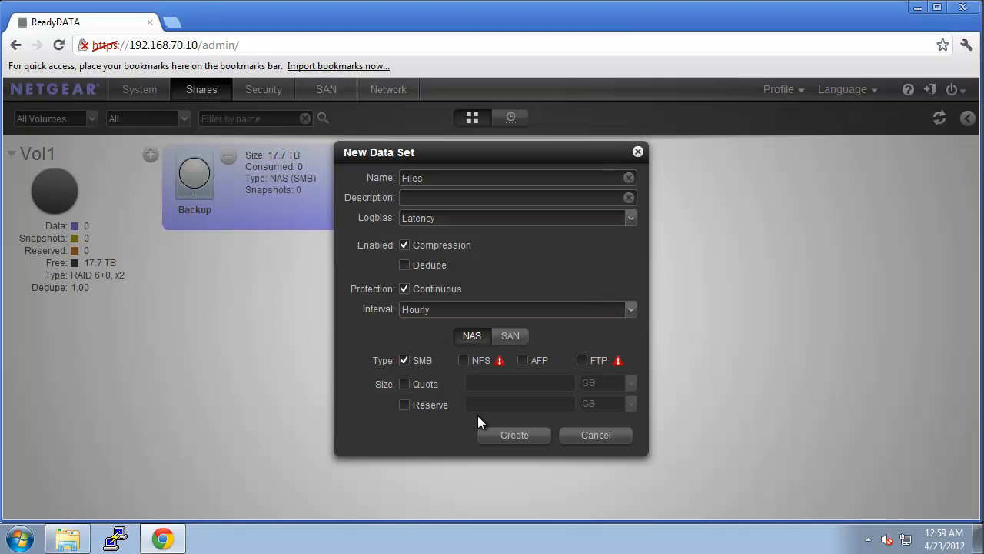
pyautogui.click(499, 438)
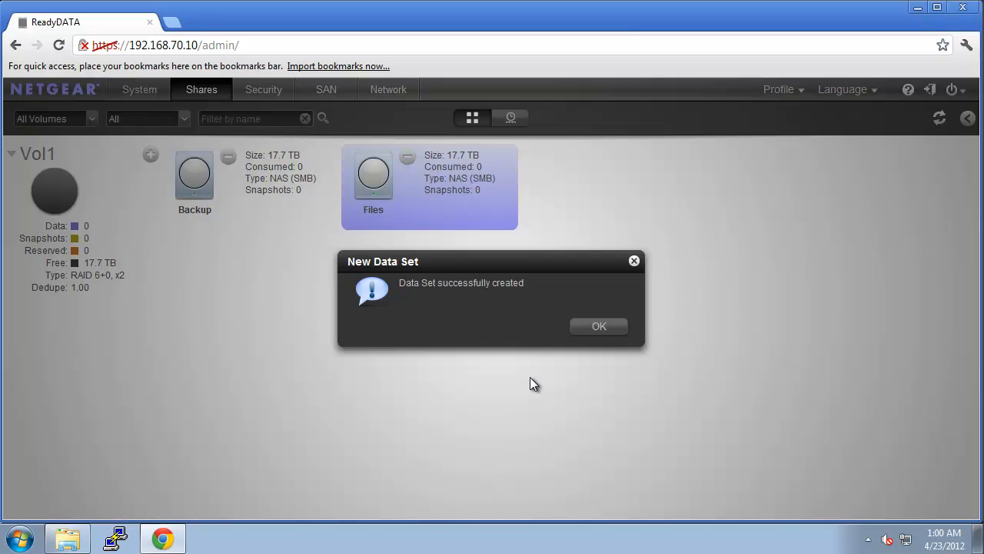
pyautogui.click(596, 329)
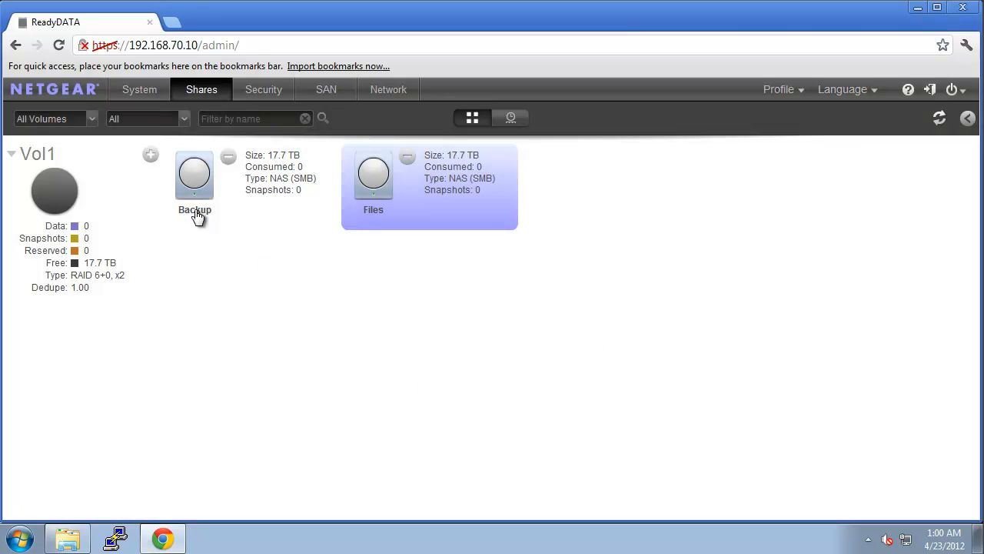
# Start a new data set on Vol1 named VMware, with compression disabled and an Hourly protection interval
pyautogui.click(150, 156)
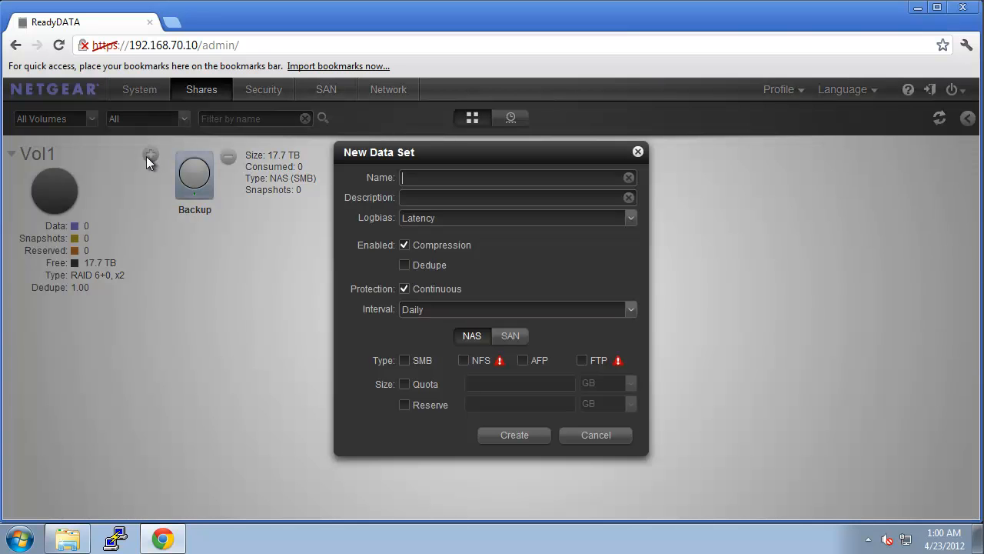
pyautogui.click(463, 179)
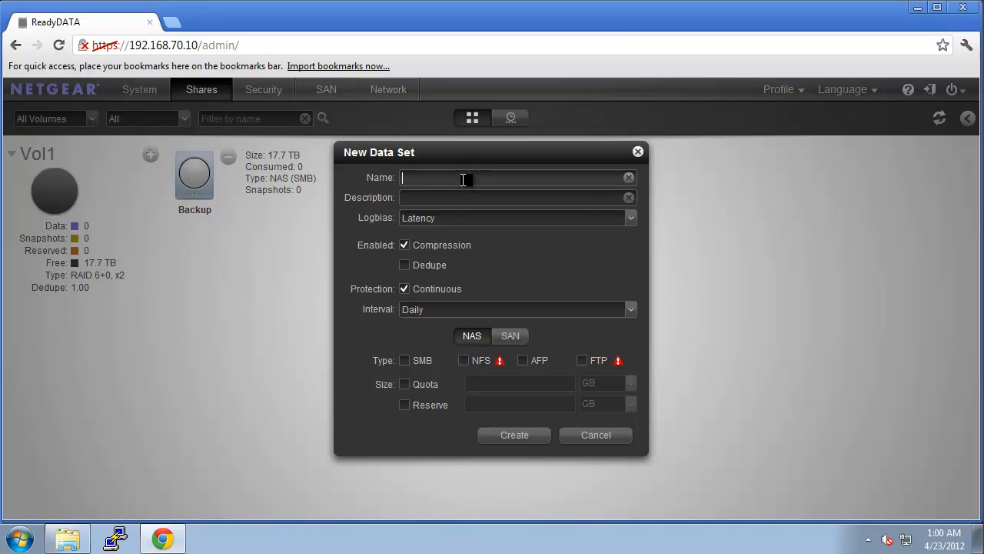
pyautogui.write('VMware')
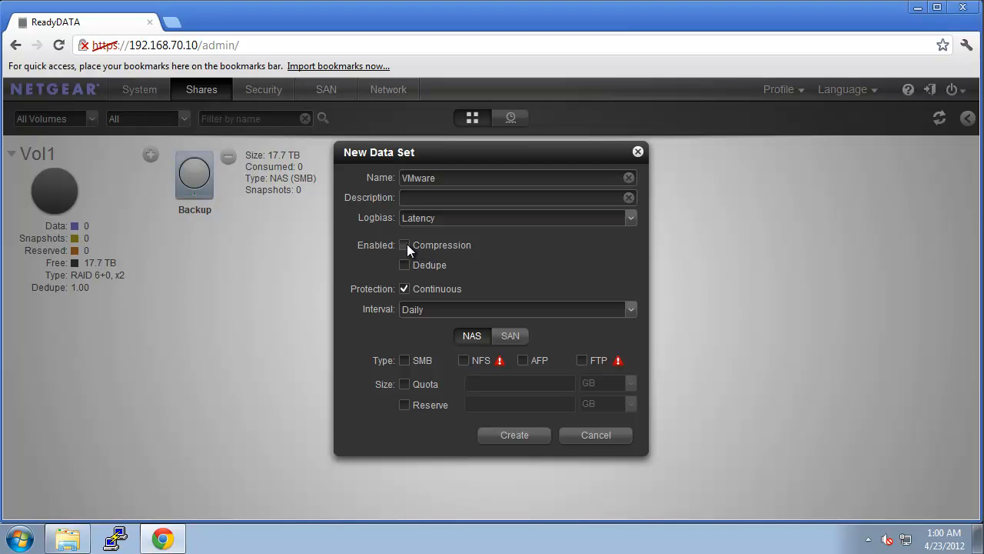
pyautogui.click(423, 312)
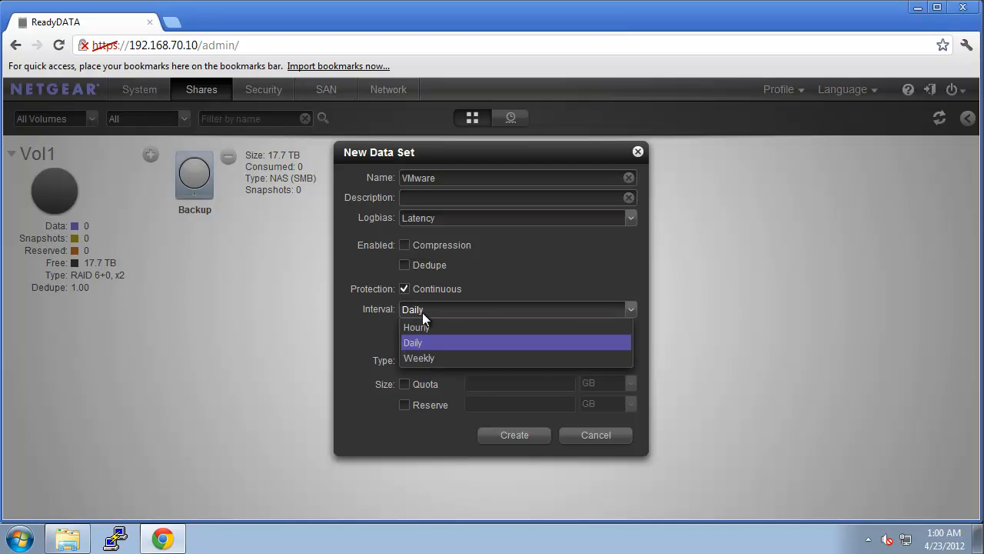
pyautogui.click(429, 330)
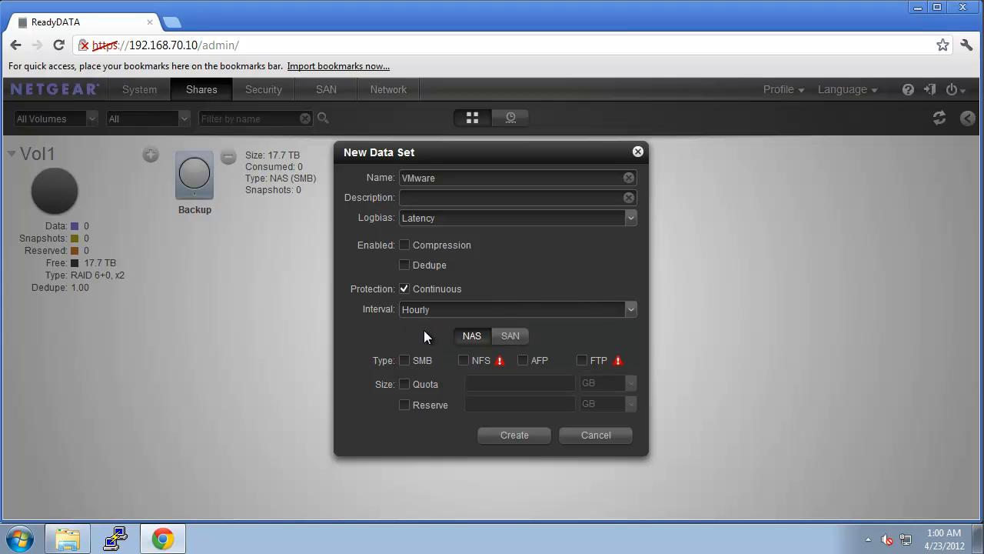
# Make the VMware data set a SAN type with Thick provisioning and a size of 2 TB, and create it
pyautogui.click(511, 337)
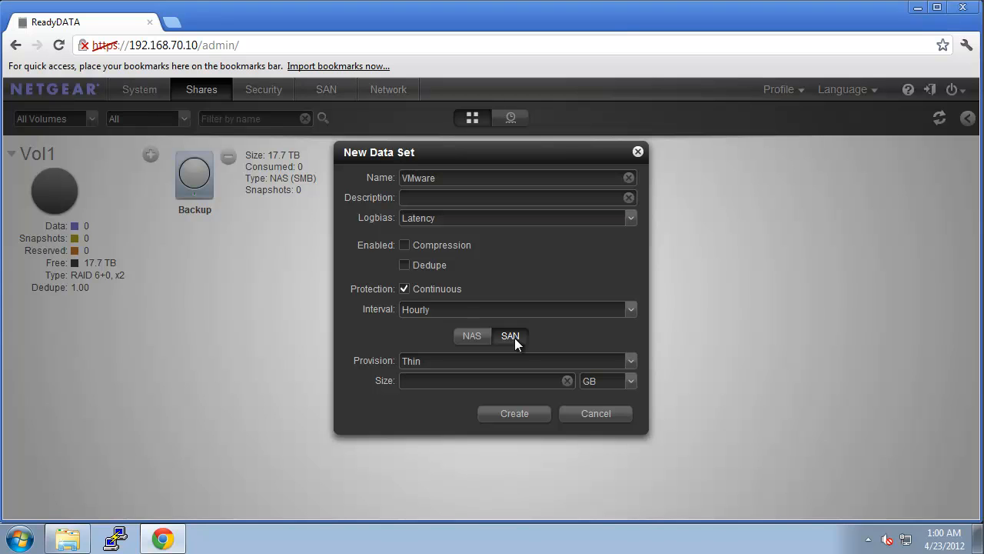
pyautogui.click(510, 361)
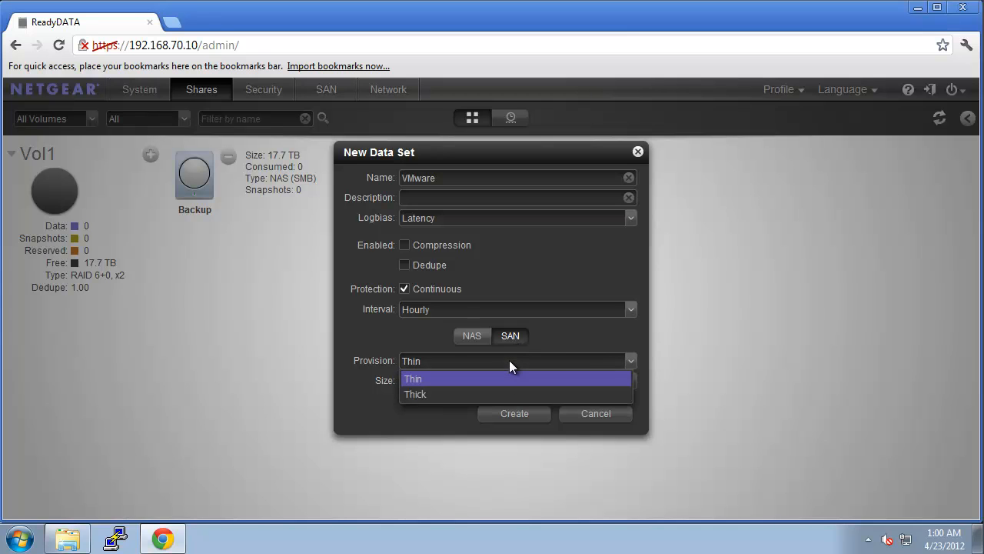
pyautogui.click(496, 393)
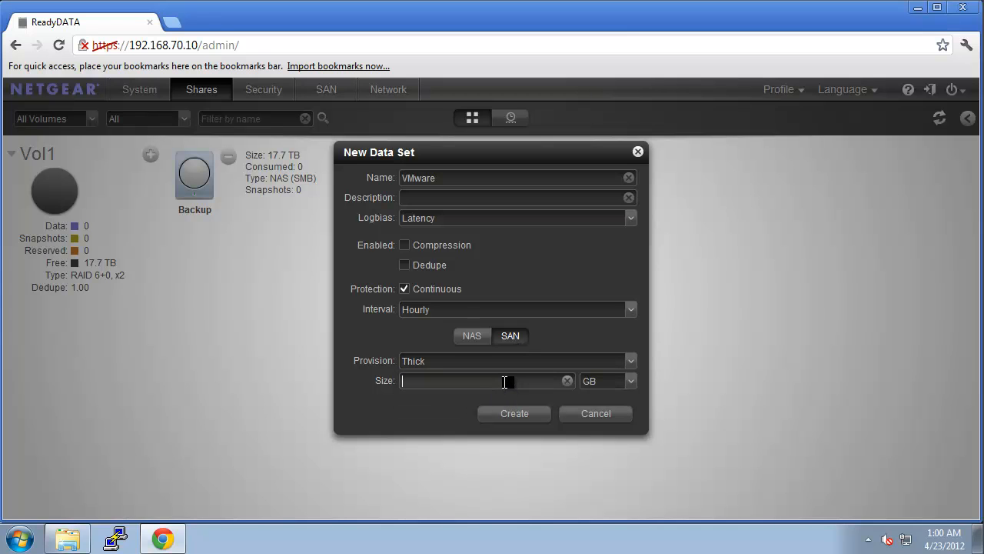
pyautogui.write('2')
pyautogui.click(611, 384)
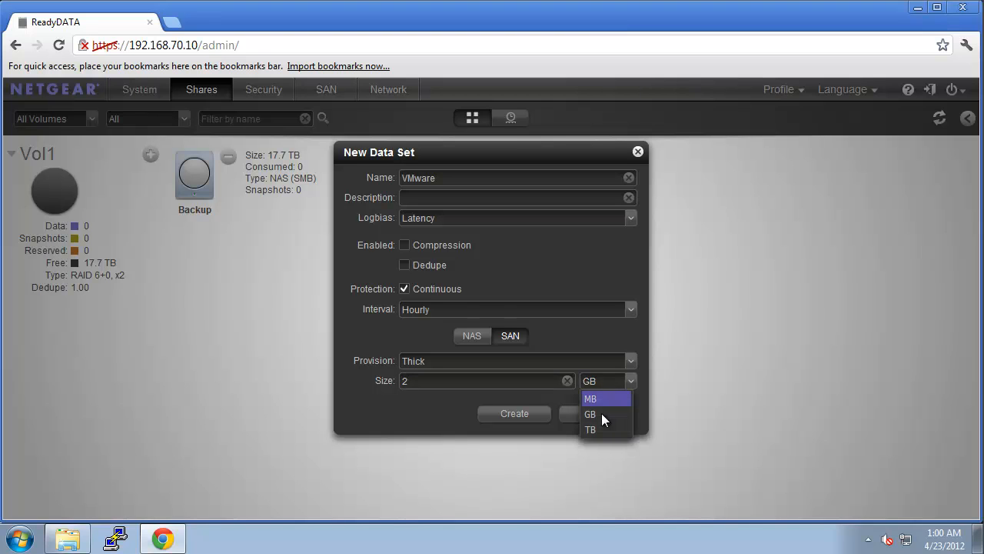
pyautogui.click(602, 428)
pyautogui.click(537, 418)
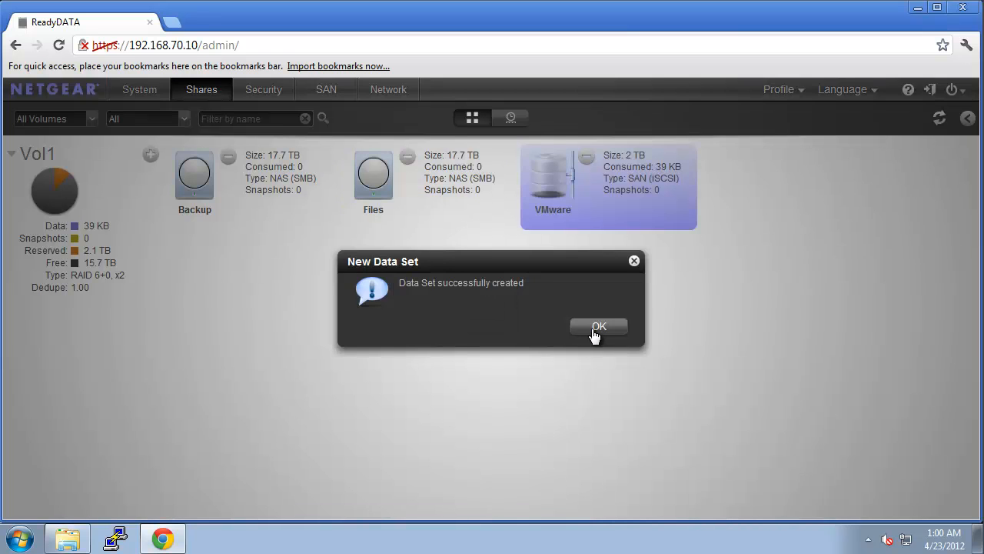
pyautogui.click(598, 327)
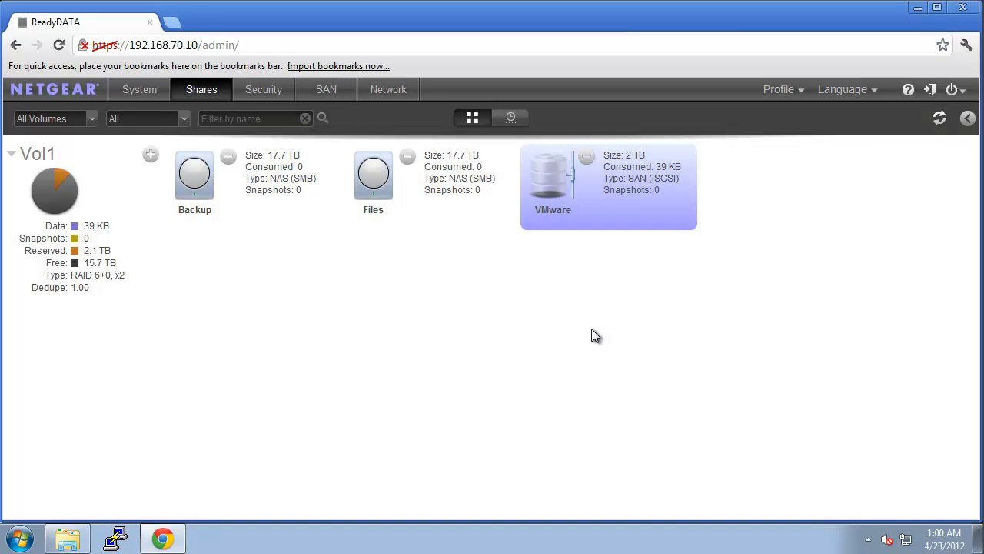
# Start a new data set on Vol1 named AppData, with compression disabled and an Hourly protection interval
pyautogui.click(150, 154)
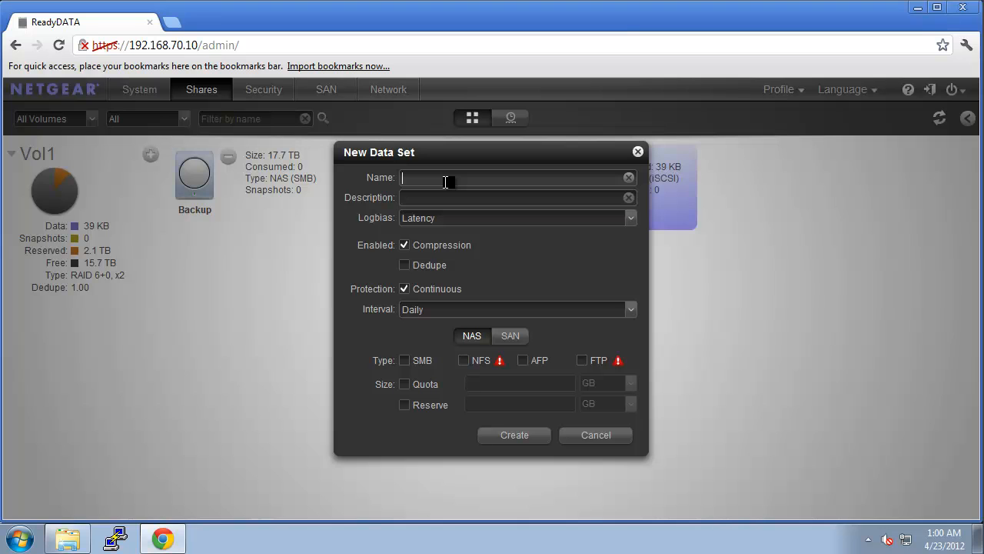
pyautogui.write('AppData')
pyautogui.click(404, 244)
pyautogui.click(422, 310)
pyautogui.click(430, 328)
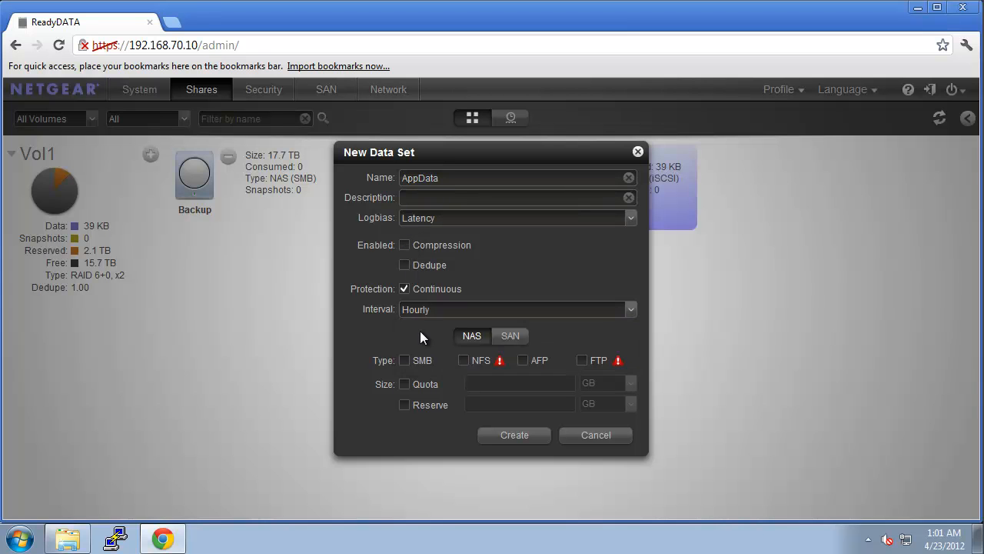
# Make the AppData data set a SAN type with Thin provisioning and a size of 1 TB, and create it
pyautogui.click(513, 336)
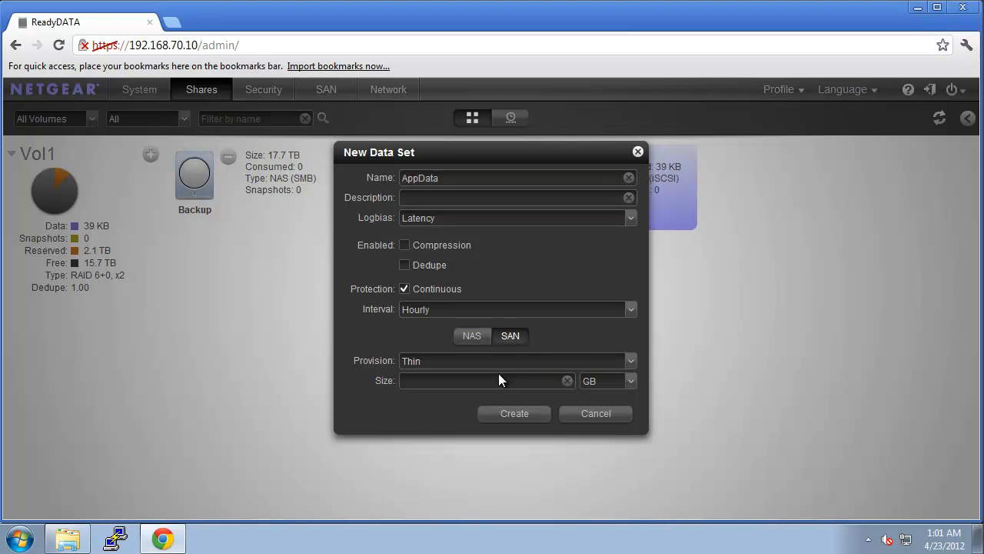
pyautogui.click(588, 383)
pyautogui.click(589, 429)
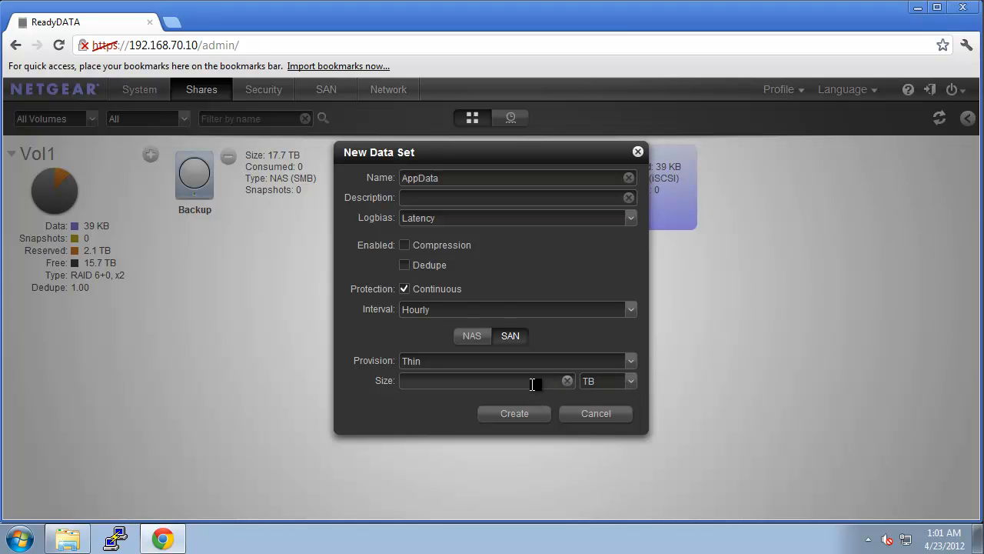
pyautogui.write('1')
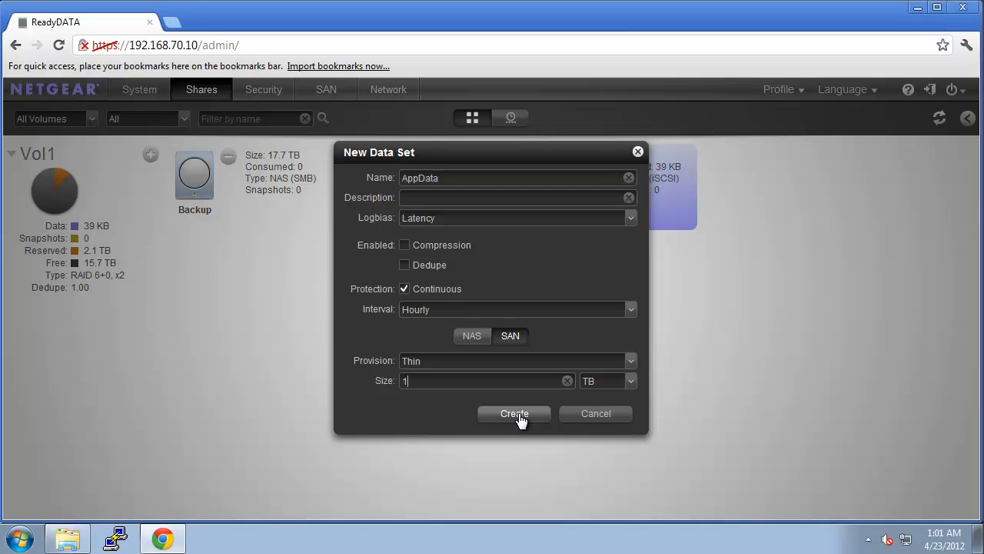
pyautogui.click(520, 417)
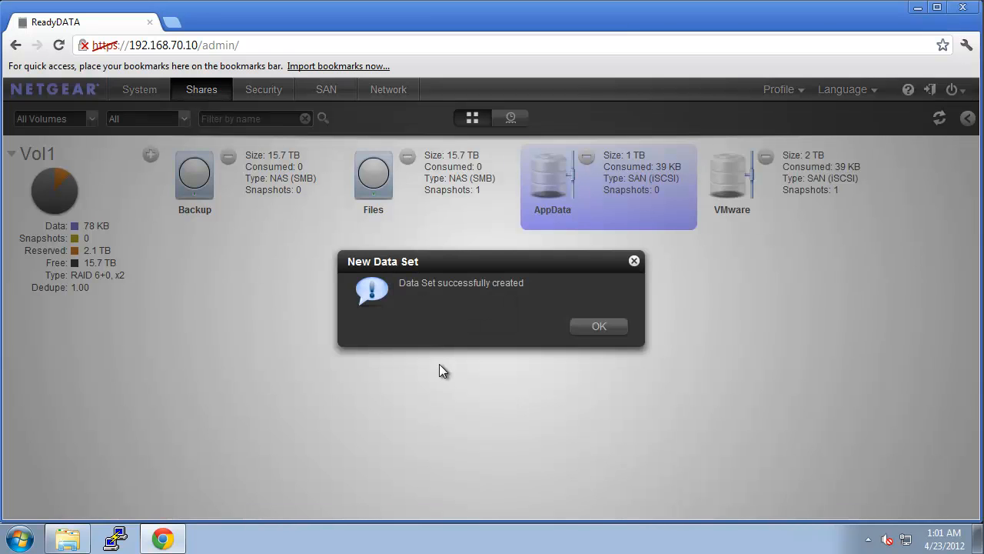
pyautogui.click(591, 327)
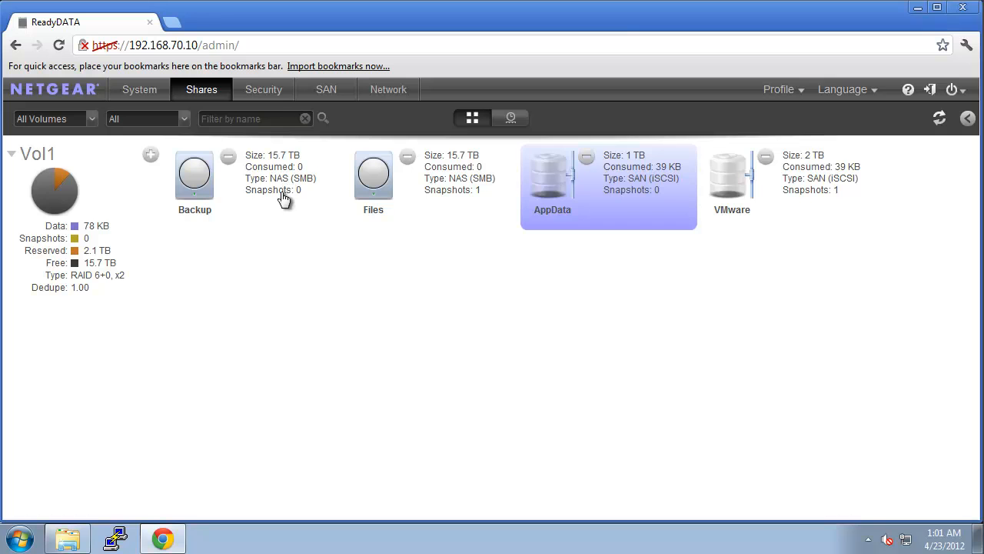
# Create a user account in the users primary group, entering the user's name and the account password
pyautogui.click(264, 91)
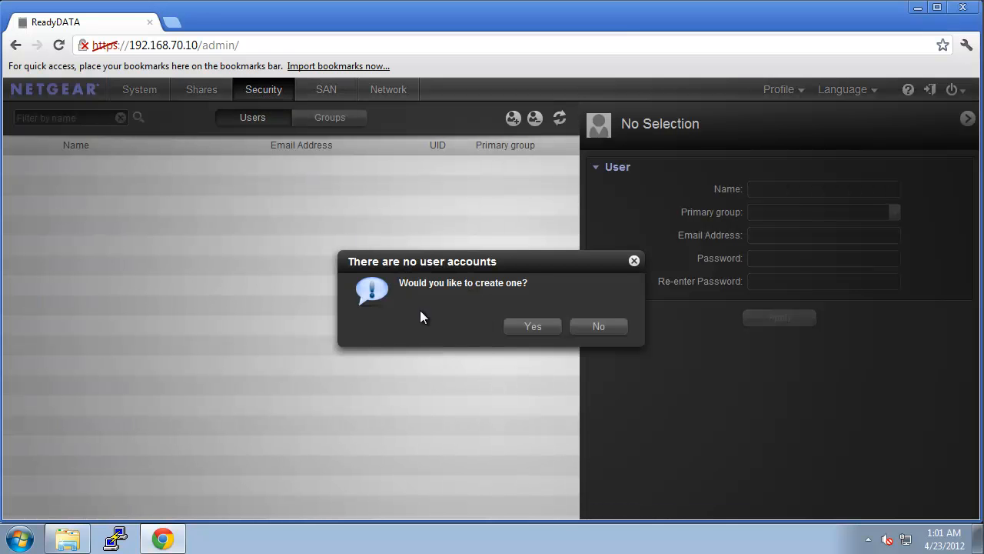
pyautogui.click(533, 328)
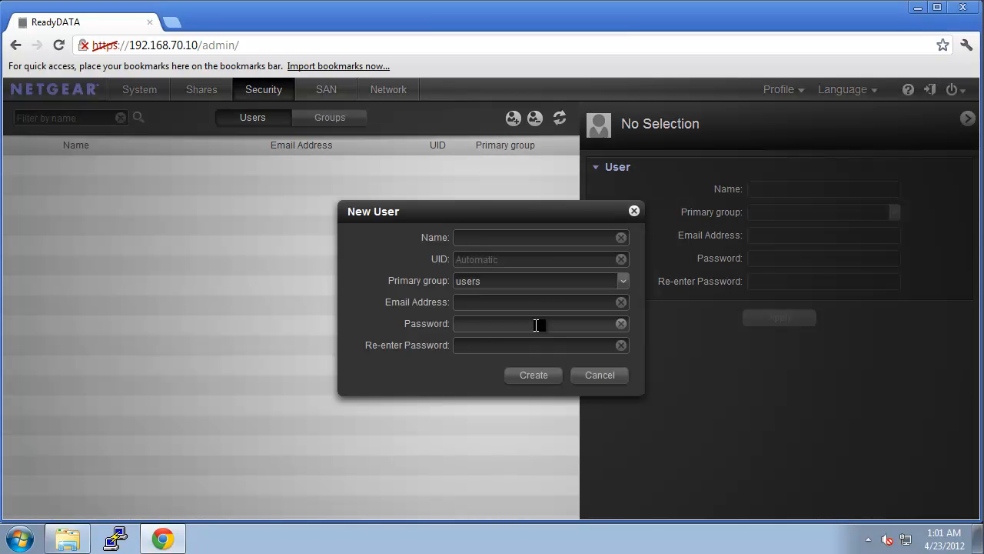
pyautogui.click(521, 239)
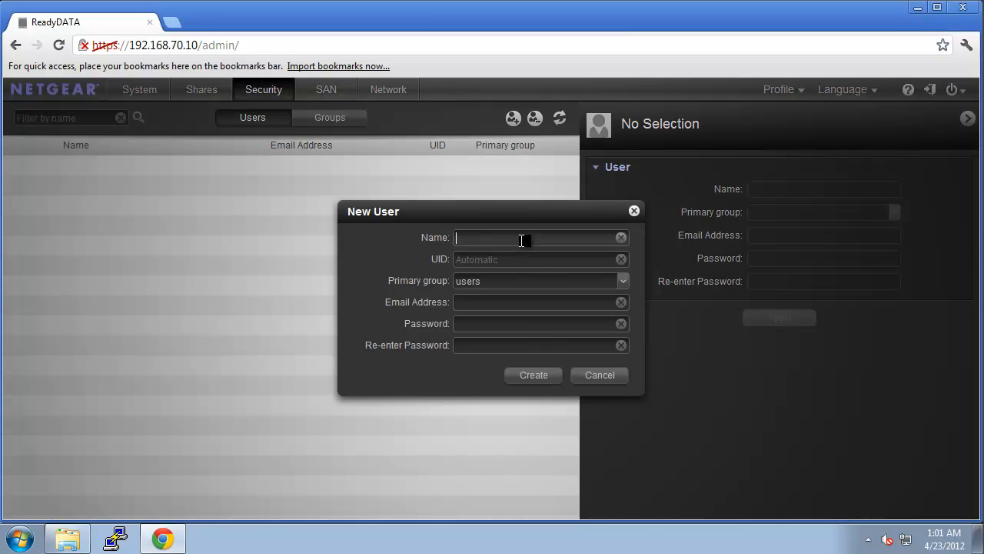
pyautogui.write('peter')
pyautogui.press('Tab')
pyautogui.press('Tab')
pyautogui.press('Tab')
pyautogui.click(541, 381)
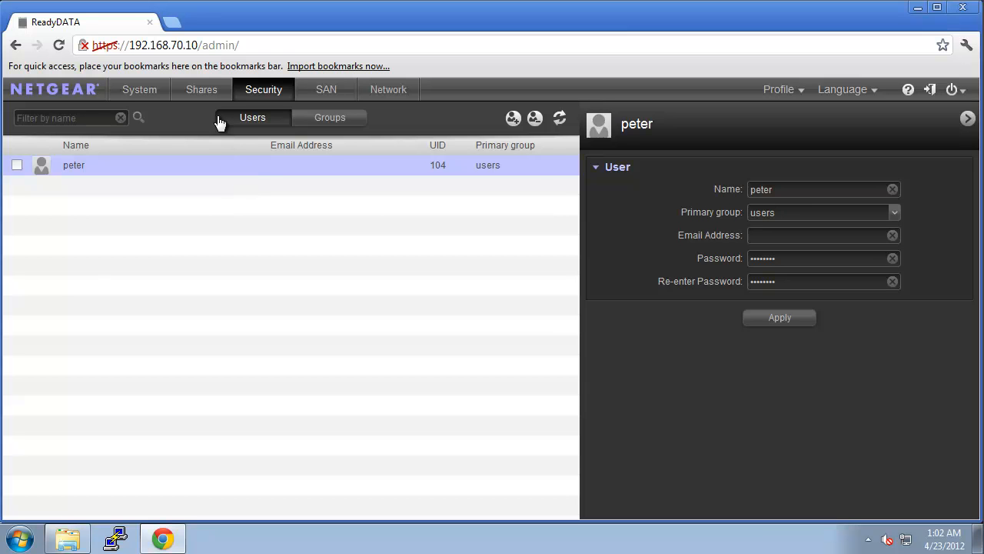
# Give Everyone Read/Write access over SMB to the Files data set
pyautogui.click(203, 91)
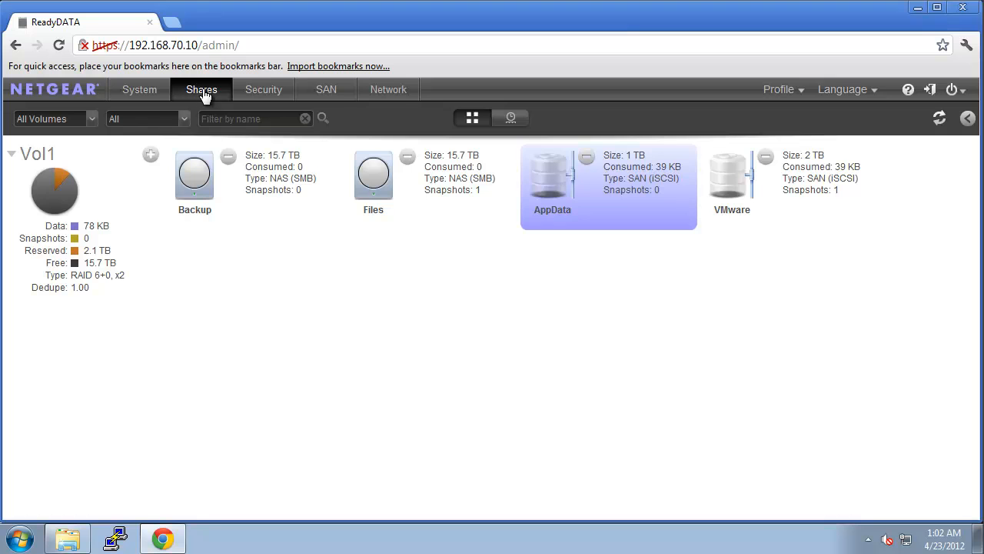
pyautogui.click(373, 189)
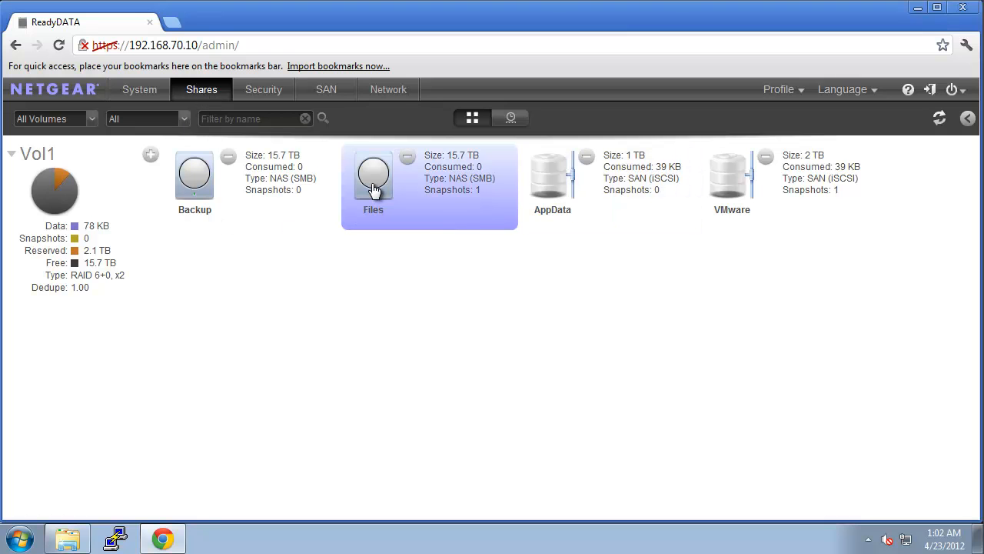
pyautogui.click(967, 118)
pyautogui.moveTo(976, 187); pyautogui.dragTo(973, 407)
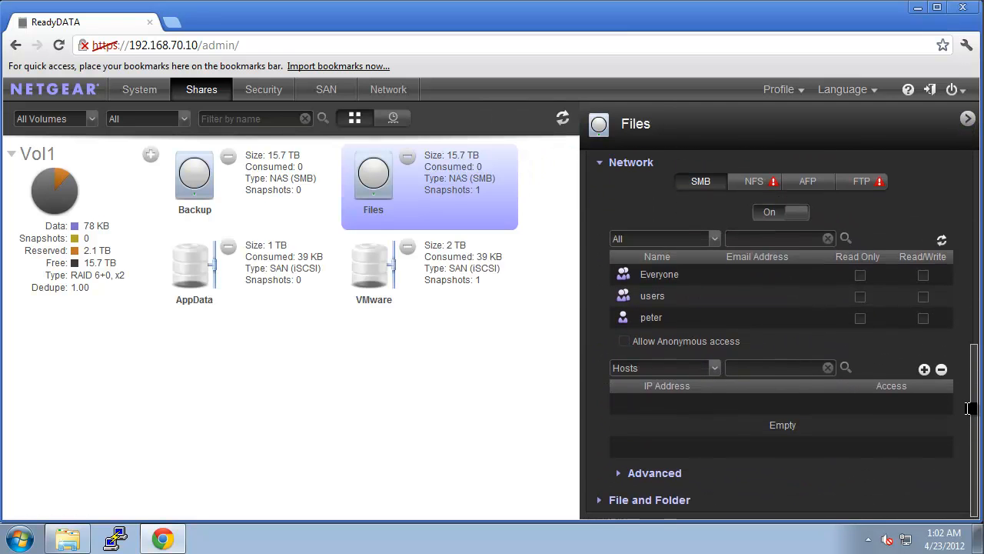
pyautogui.click(925, 274)
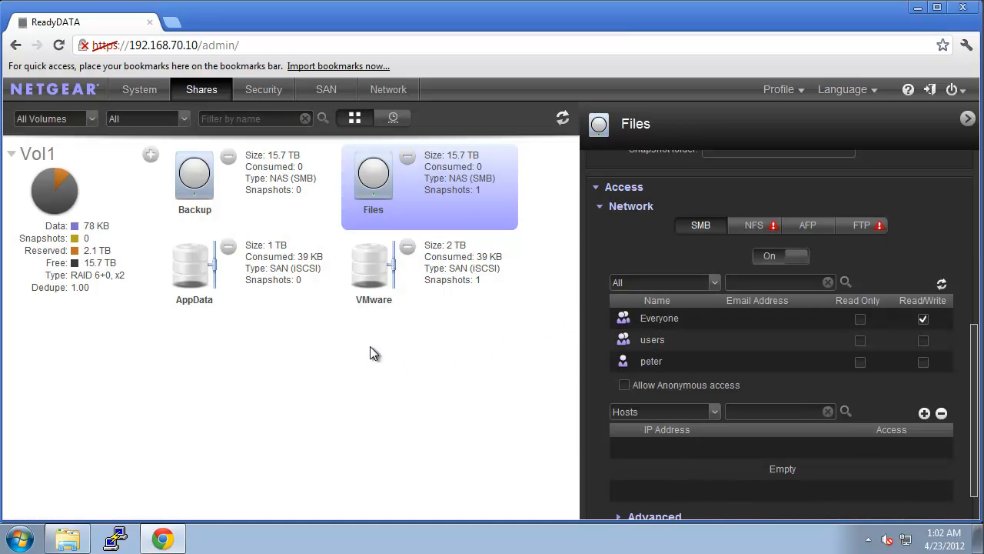
# Switch to Windows Explorer at \\192.168.70.10 and open the Files share
pyautogui.click(20, 536)
pyautogui.click(73, 501)
pyautogui.write('\\192')
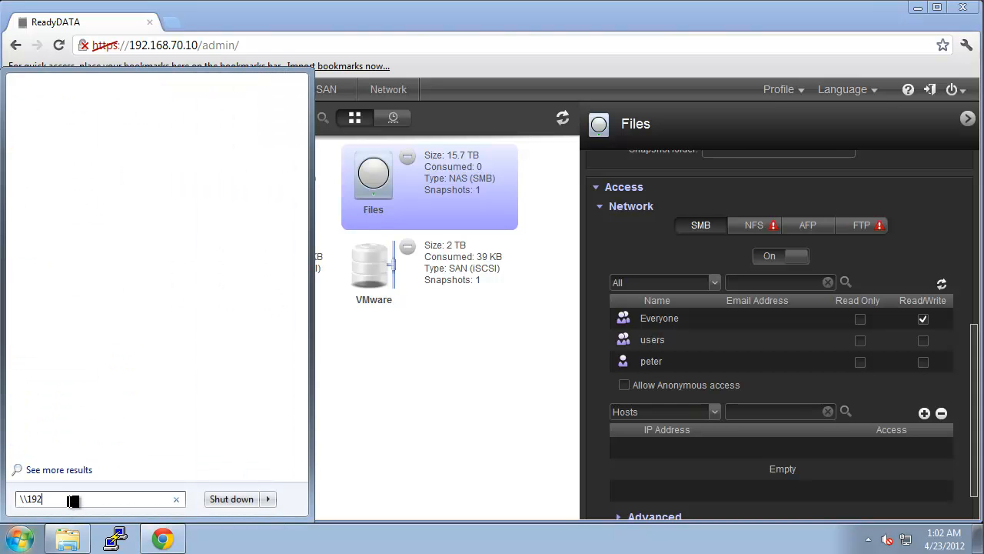
pyautogui.write('.168.70.10')
pyautogui.press('Return')
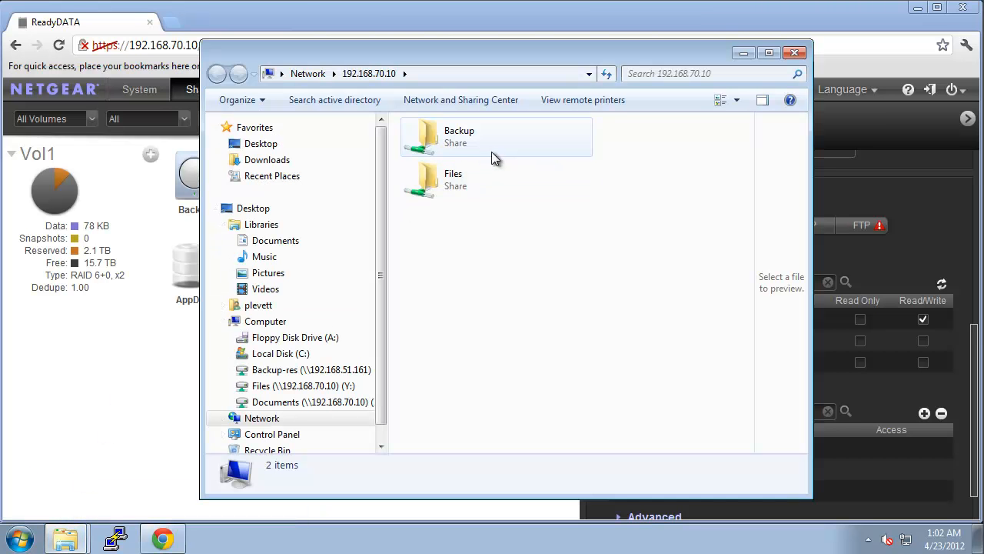
pyautogui.doubleClick(484, 178)
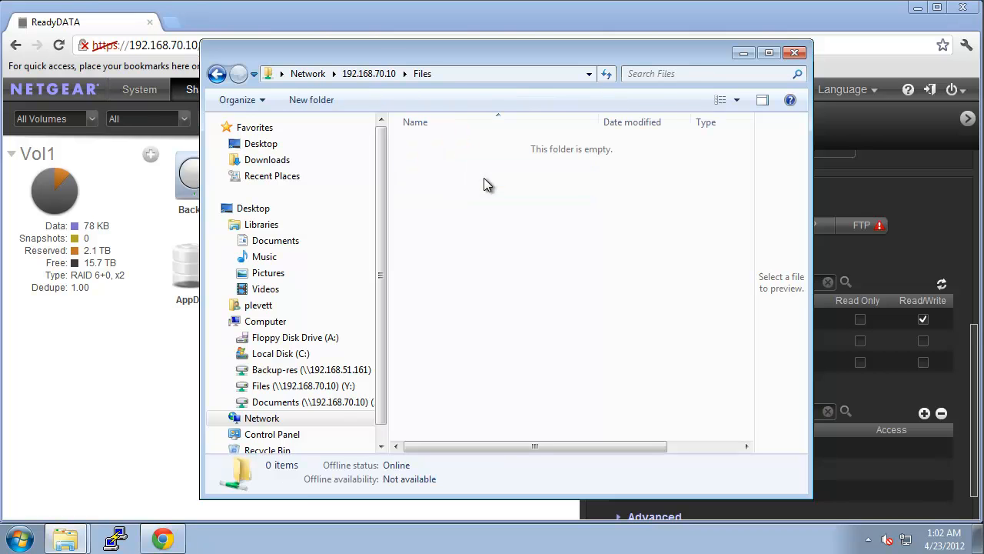
# Copy all items from the local Documents files folder into the Files network share
pyautogui.moveTo(68, 537)
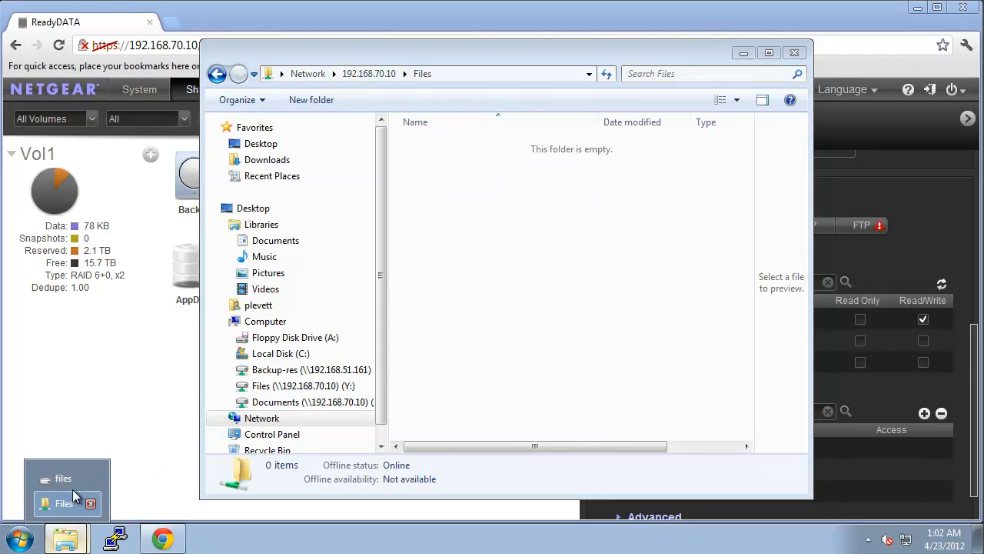
pyautogui.click(69, 477)
pyautogui.moveTo(369, 445); pyautogui.dragTo(215, 219)
pyautogui.rightClick(216, 220)
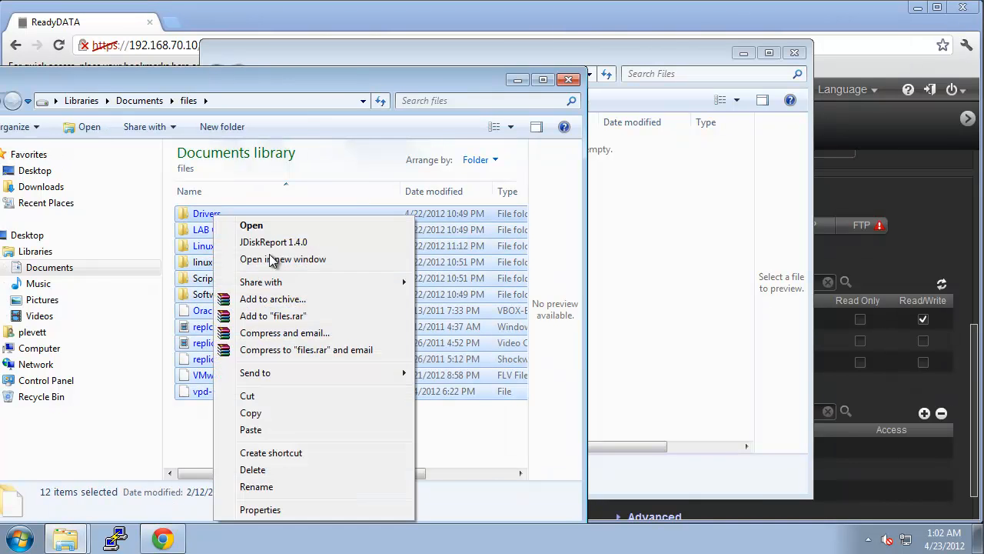
pyautogui.click(292, 413)
pyautogui.click(588, 281)
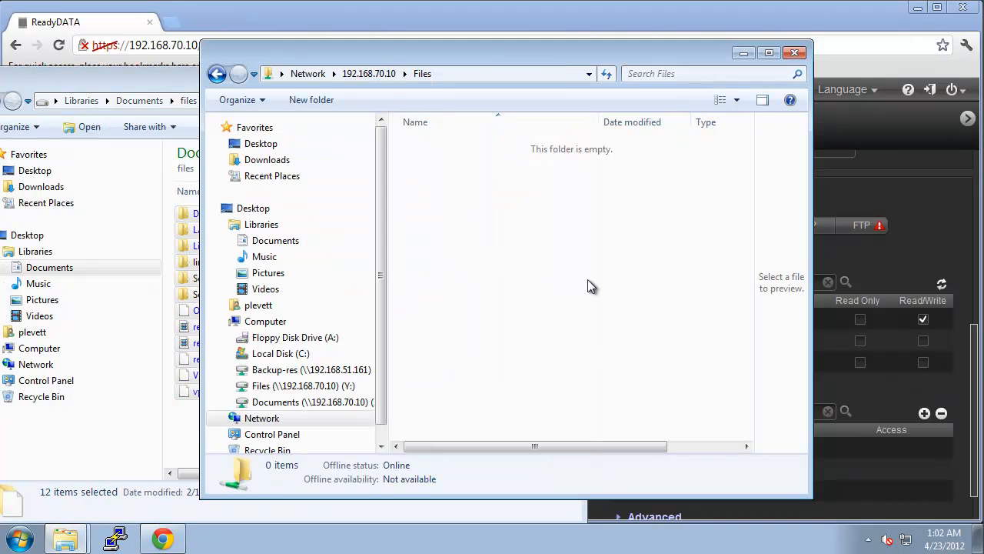
pyautogui.rightClick(512, 180)
pyautogui.click(551, 287)
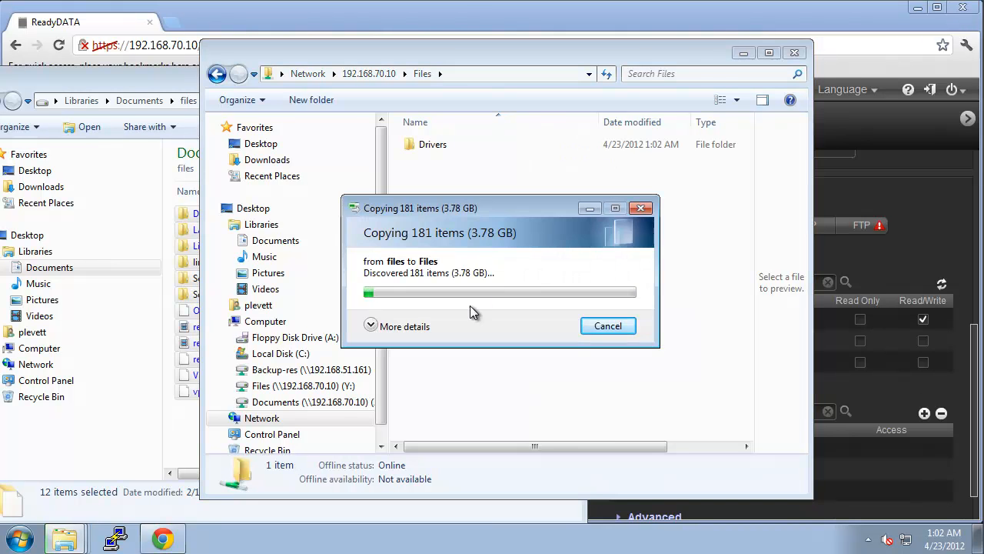
# Create a text file named important_file in the Files share, enter the text "important" in Notepad and save it
pyautogui.moveTo(366, 244); pyautogui.dragTo(80, 202)
pyautogui.rightClick(512, 274)
pyautogui.moveTo(549, 446)
pyautogui.click(785, 411)
pyautogui.write('important_file')
pyautogui.press('Return')
pyautogui.press('Return')
pyautogui.write('important')
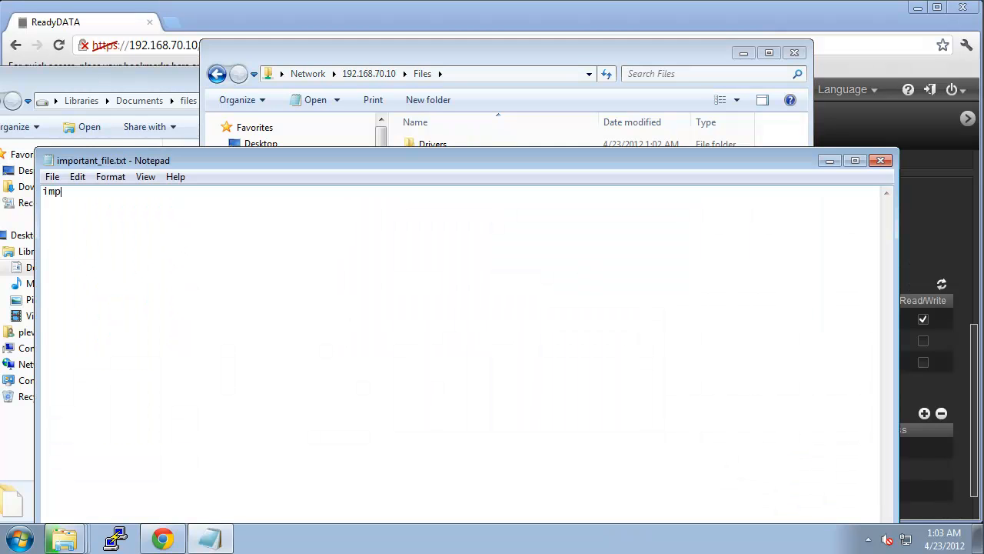
pyautogui.click(881, 160)
pyautogui.click(539, 330)
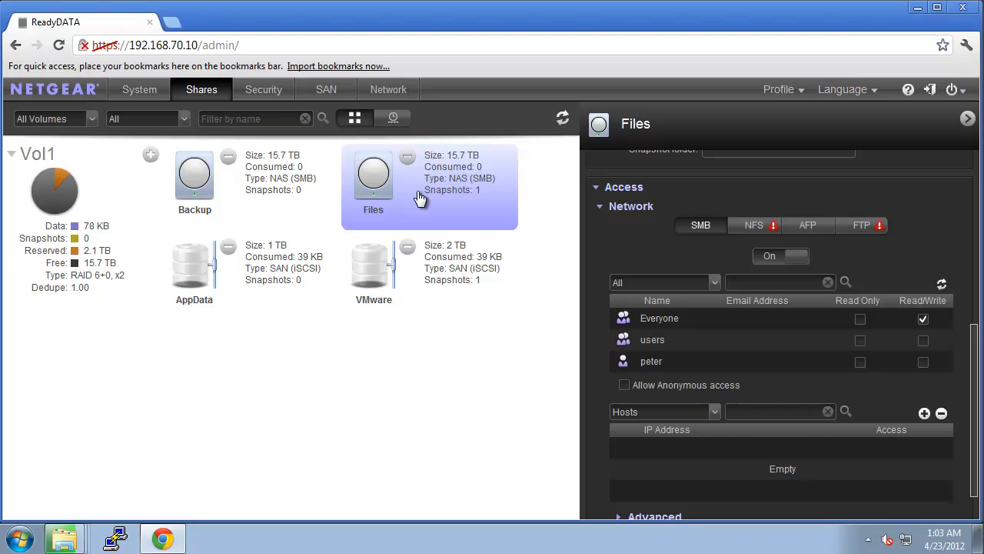
# Take a snapshot of the Files data set in ReadyDATA, named Manual_snap
pyautogui.rightClick(478, 185)
pyautogui.click(534, 215)
pyautogui.click(500, 291)
pyautogui.write('Manual_snap')
pyautogui.click(522, 324)
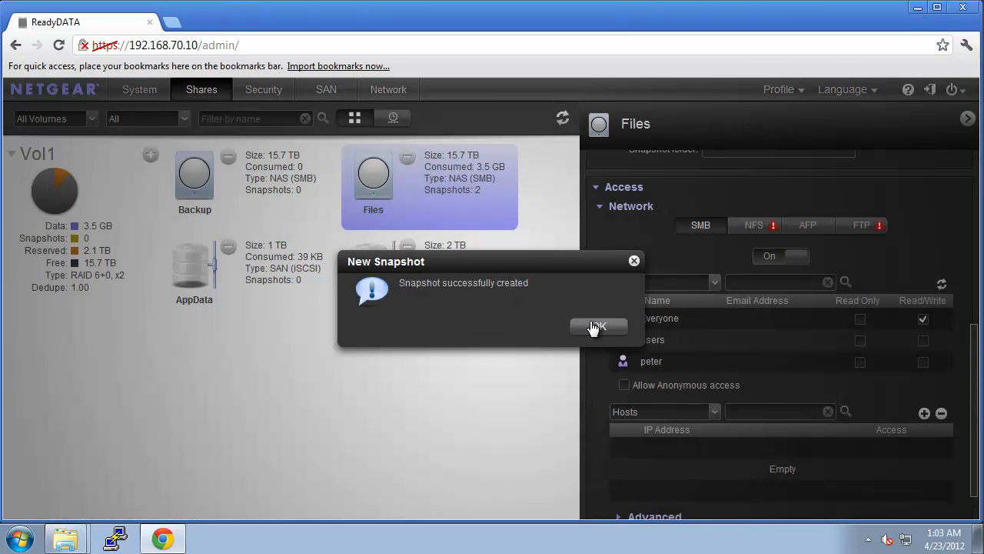
pyautogui.click(593, 327)
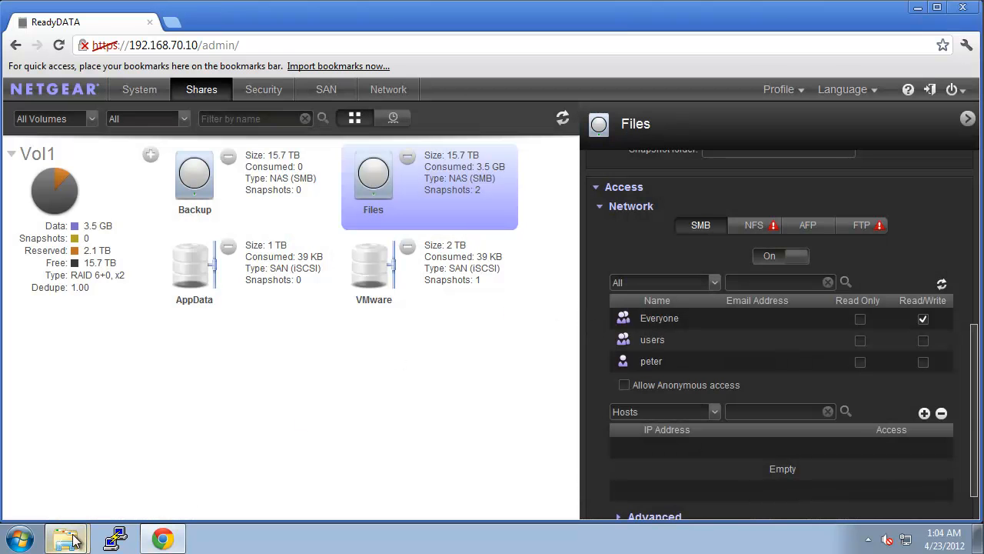
# Switch to the Files share in Windows Explorer and permanently delete all of its contents
pyautogui.moveTo(65, 538)
pyautogui.click(72, 500)
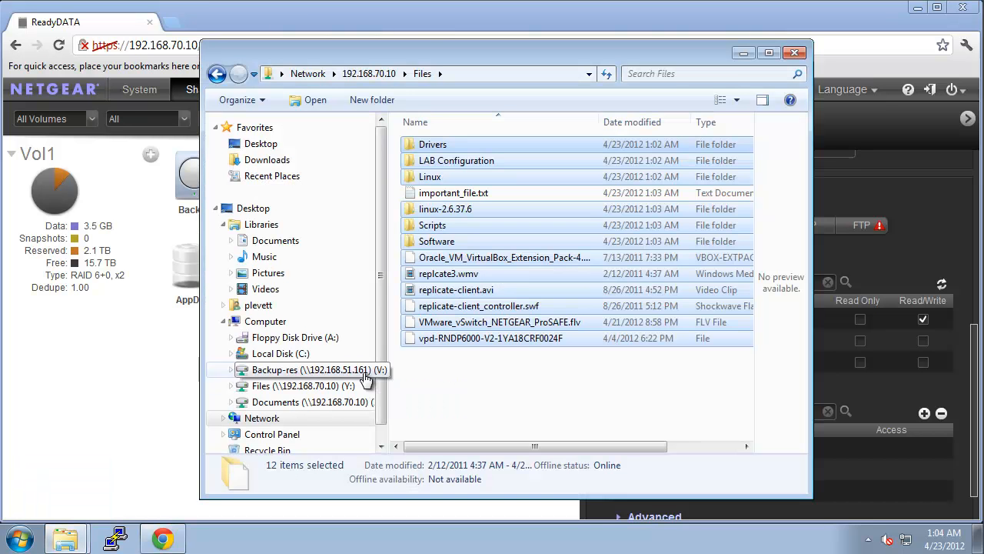
pyautogui.click(536, 388)
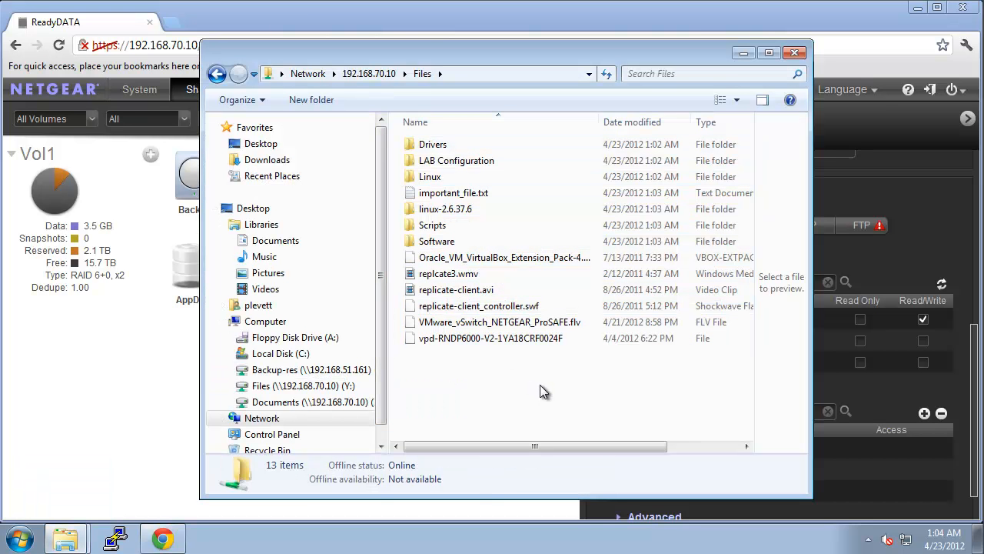
pyautogui.moveTo(598, 409); pyautogui.dragTo(420, 136)
pyautogui.press('Delete')
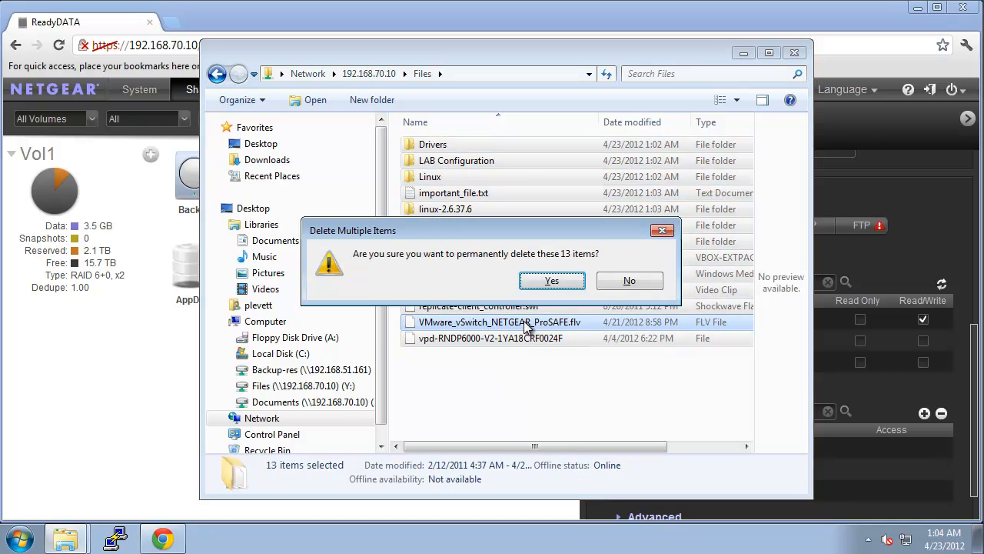
pyautogui.click(552, 282)
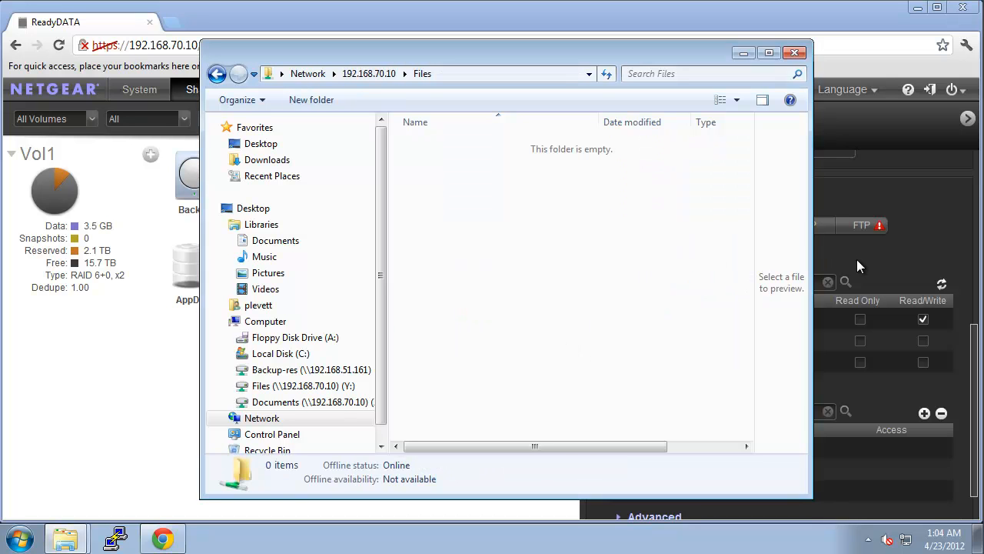
# Switch back to ReadyDATA and allow snapshot access for the Files data set
pyautogui.click(858, 266)
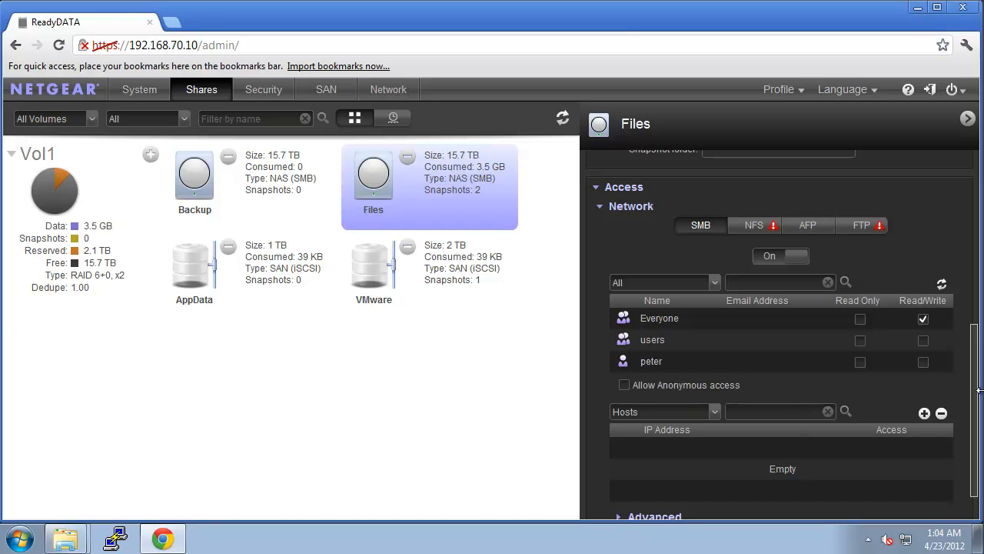
pyautogui.moveTo(975, 405); pyautogui.dragTo(975, 336)
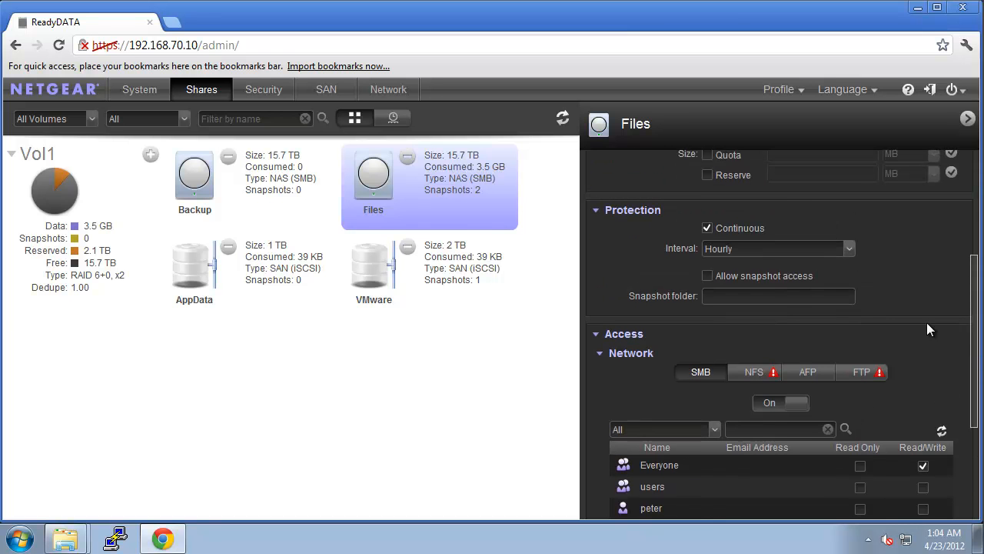
pyautogui.click(708, 275)
# Return to the Files share in Windows Explorer, refresh it and open the m_Manual_snap folder inside snapshot
pyautogui.moveTo(66, 538)
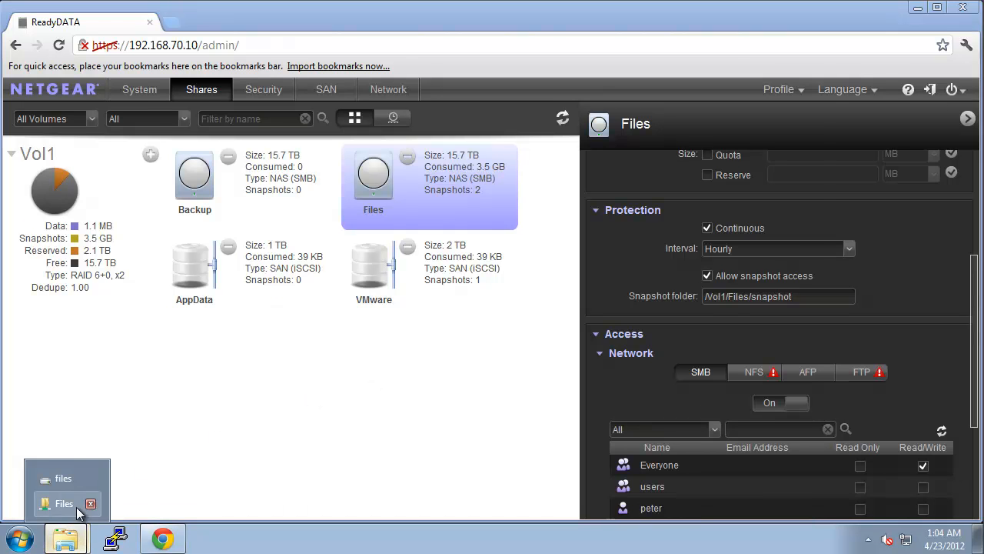
pyautogui.click(74, 507)
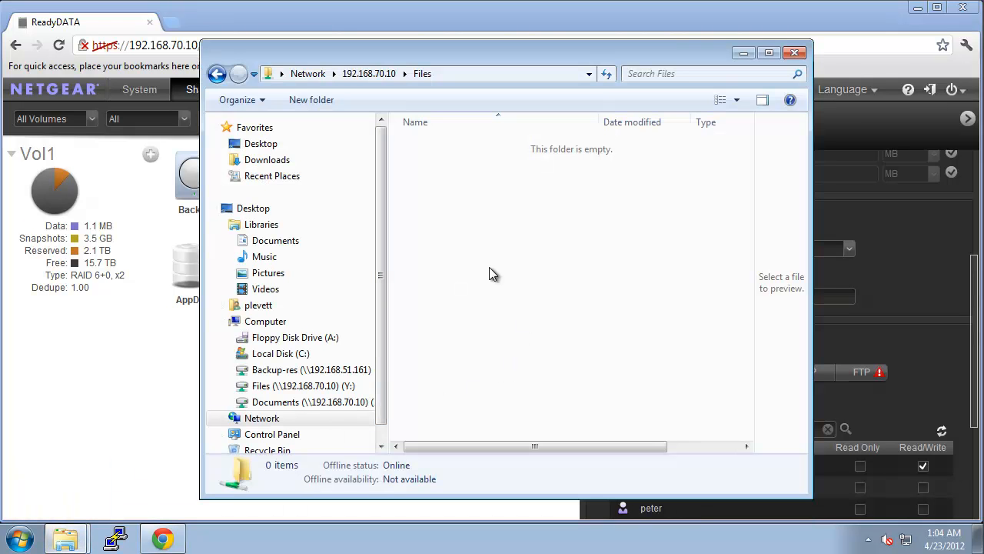
pyautogui.rightClick(459, 193)
pyautogui.click(597, 261)
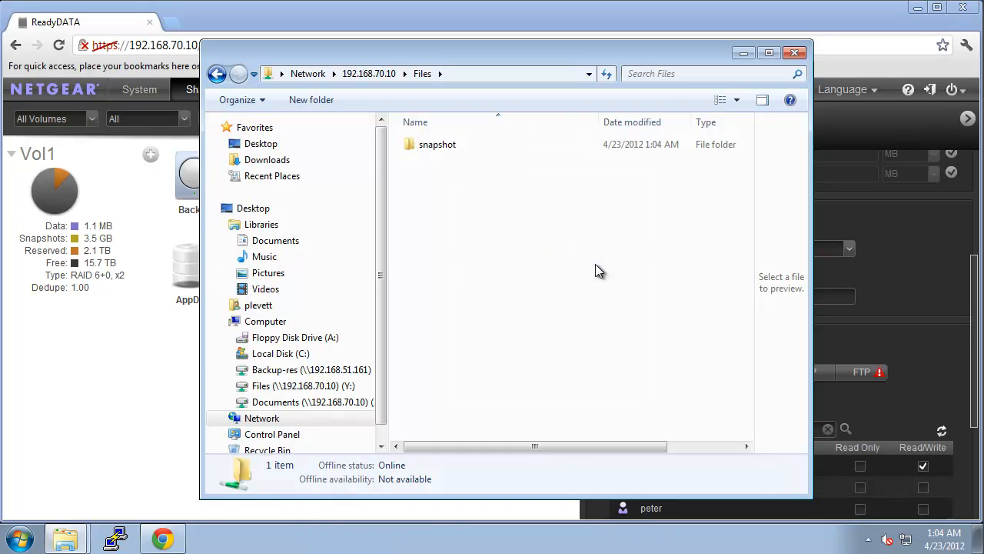
pyautogui.doubleClick(436, 146)
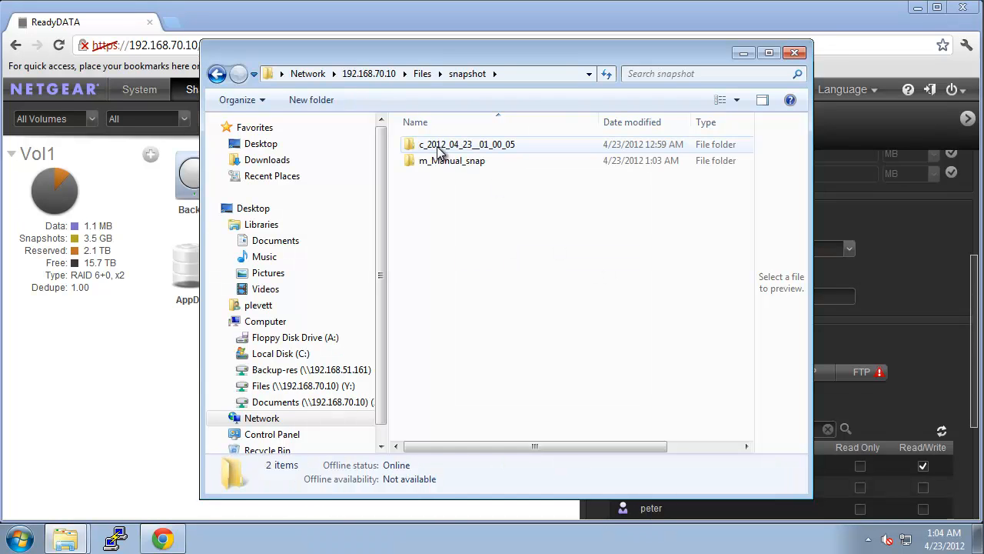
pyautogui.doubleClick(465, 163)
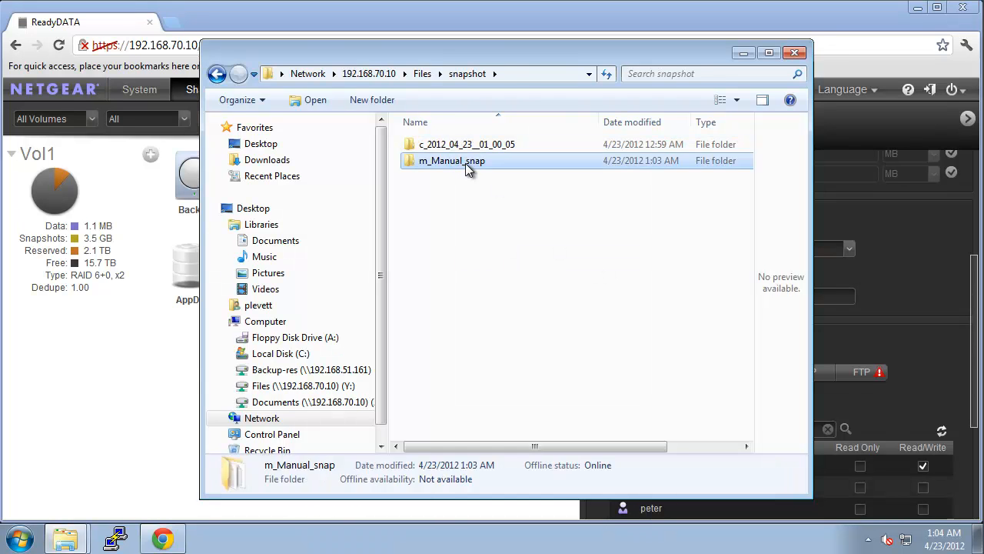
# View important_file.txt in the m_Manual_snap snapshot and copy it back into the root of the Files share
pyautogui.doubleClick(496, 243)
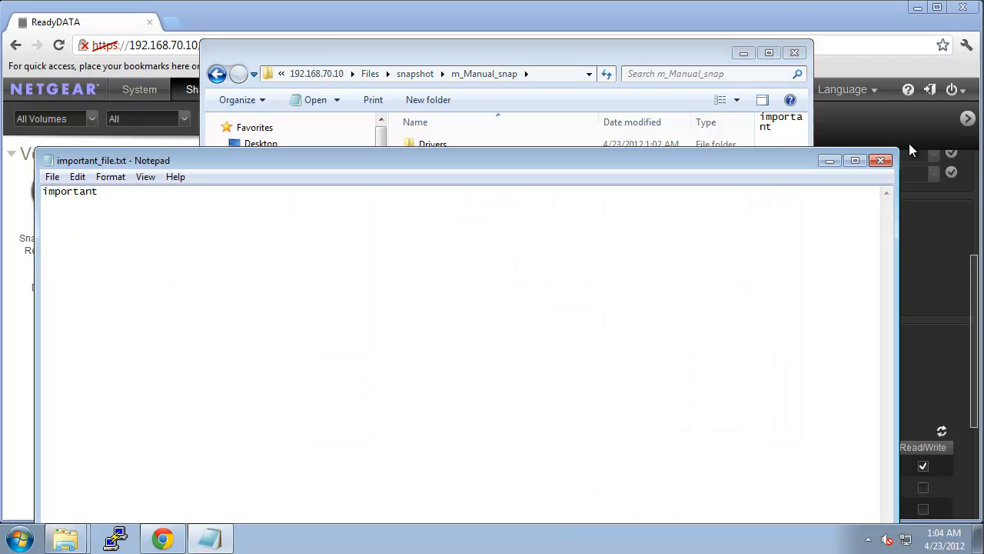
pyautogui.click(881, 160)
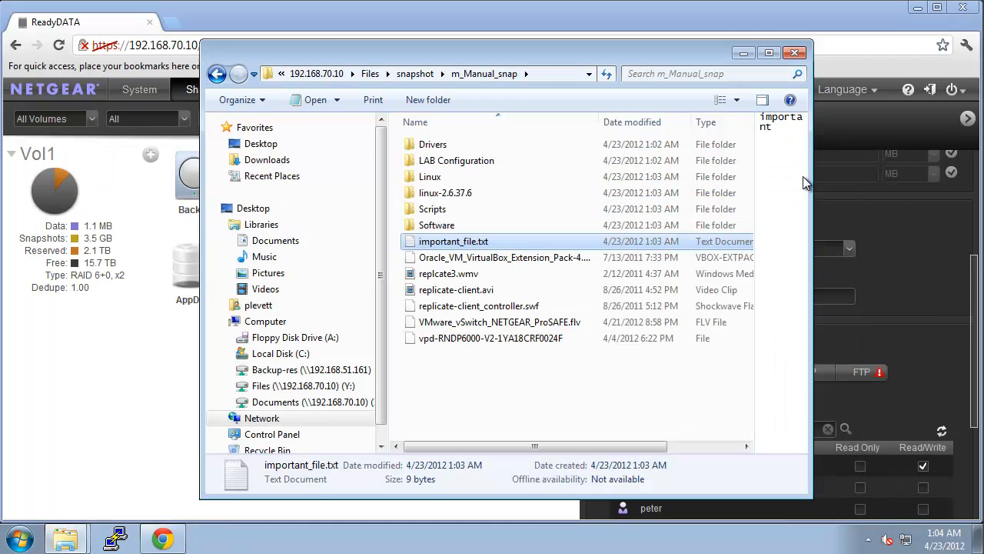
pyautogui.rightClick(535, 247)
pyautogui.click(608, 434)
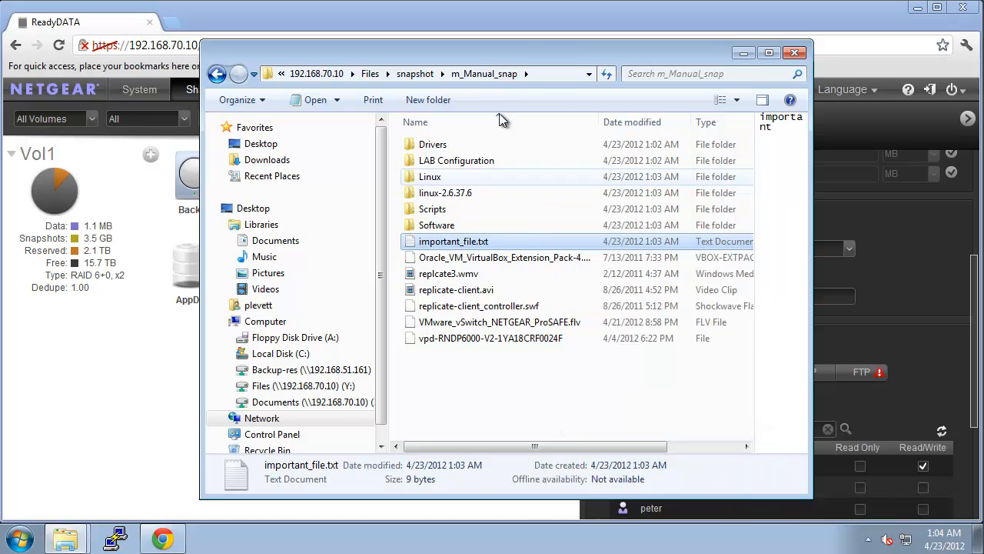
pyautogui.click(369, 73)
pyautogui.rightClick(442, 195)
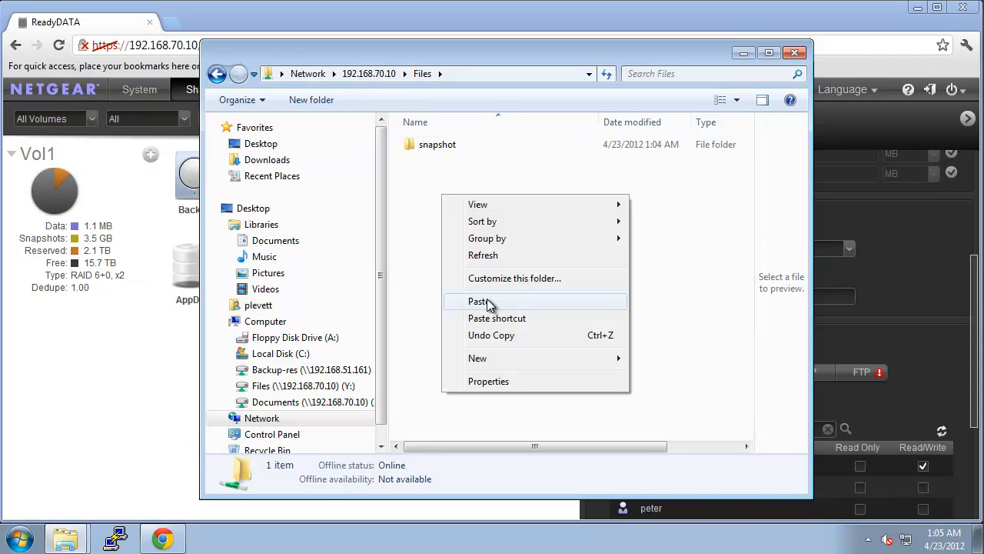
pyautogui.click(483, 301)
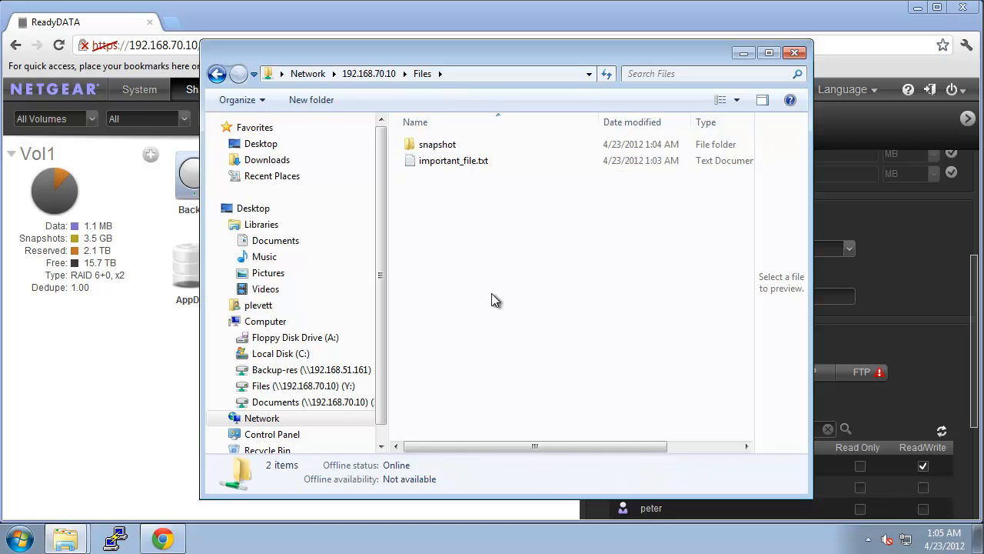
pyautogui.click(796, 54)
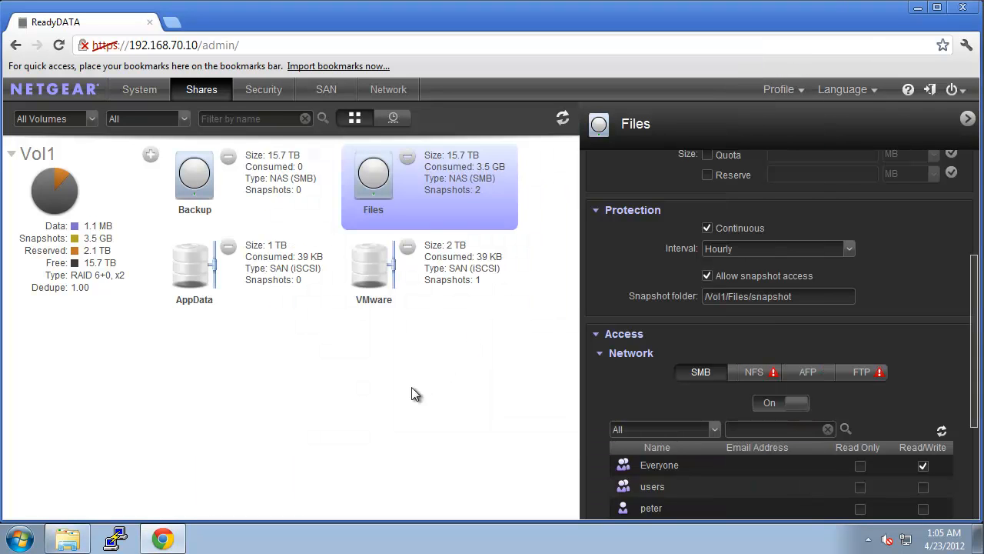
pyautogui.click(967, 118)
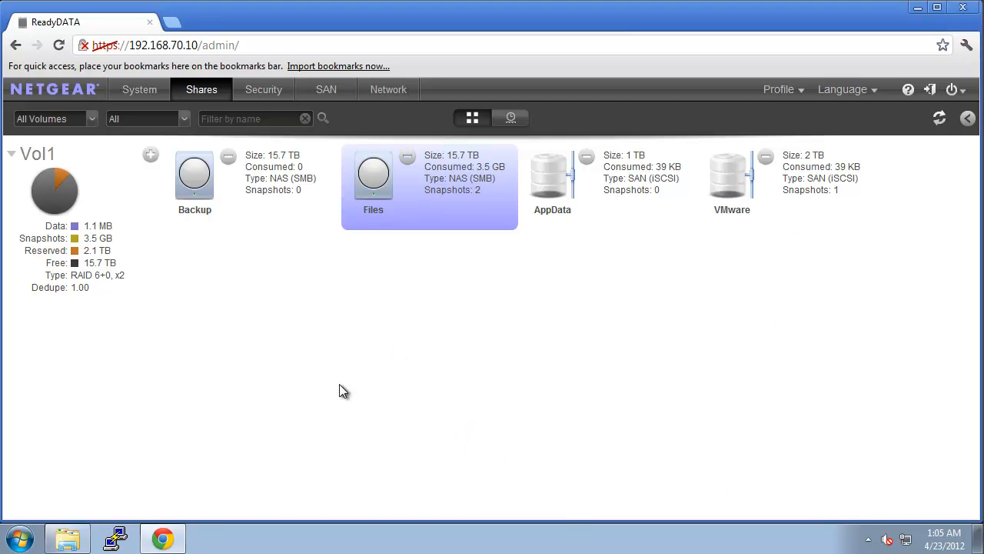
# Open the Windows iSCSI Initiator and copy this computer's initiator name from its configuration settings
pyautogui.click(21, 540)
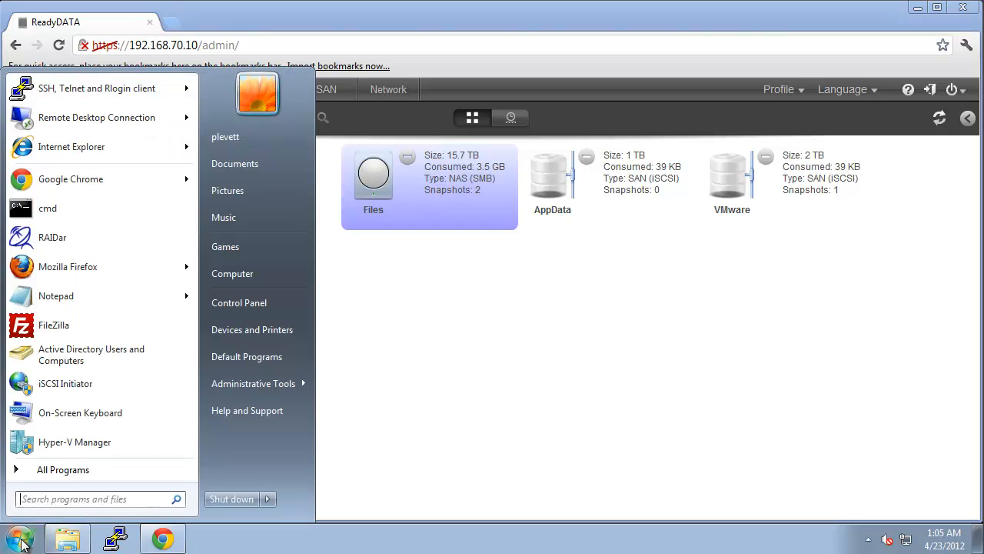
pyautogui.click(111, 384)
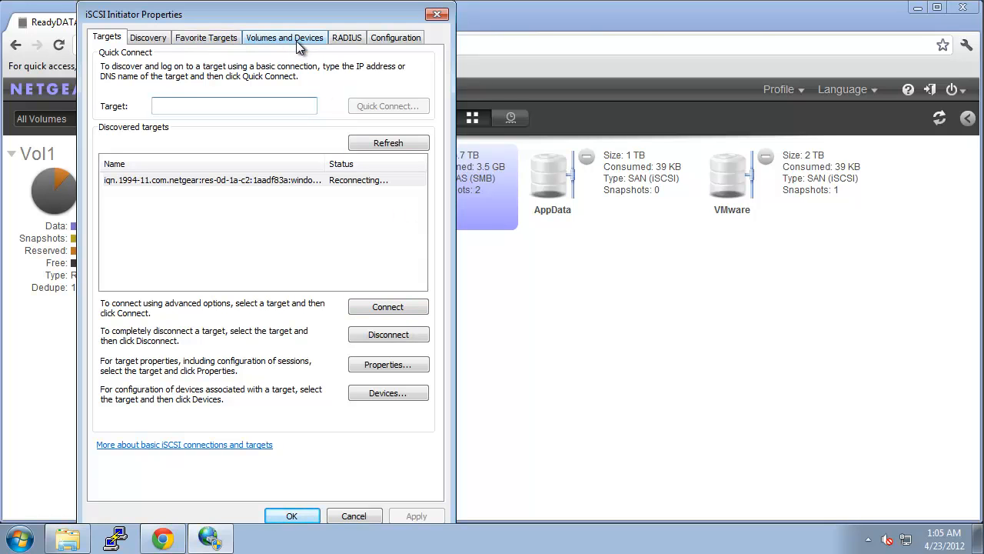
pyautogui.click(396, 37)
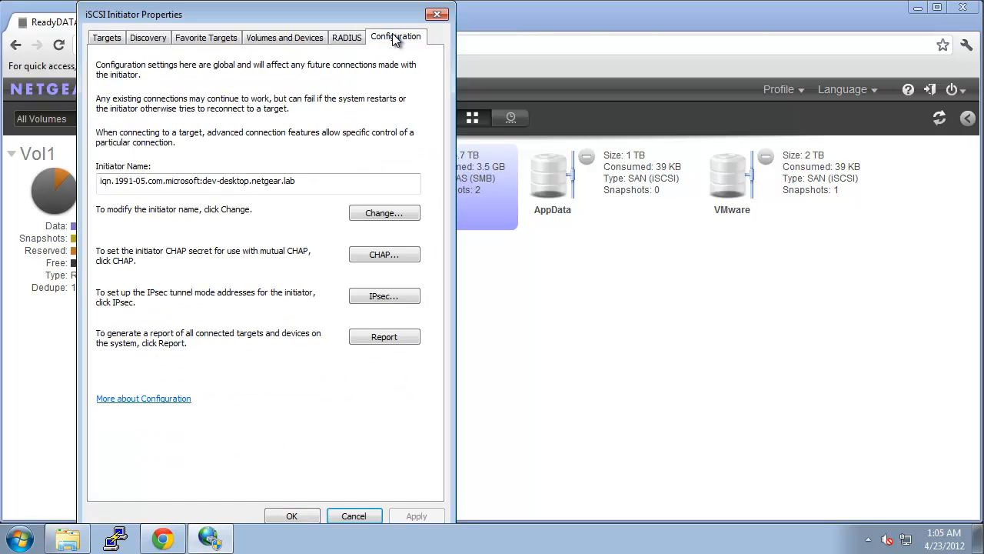
pyautogui.moveTo(318, 181); pyautogui.dragTo(97, 184)
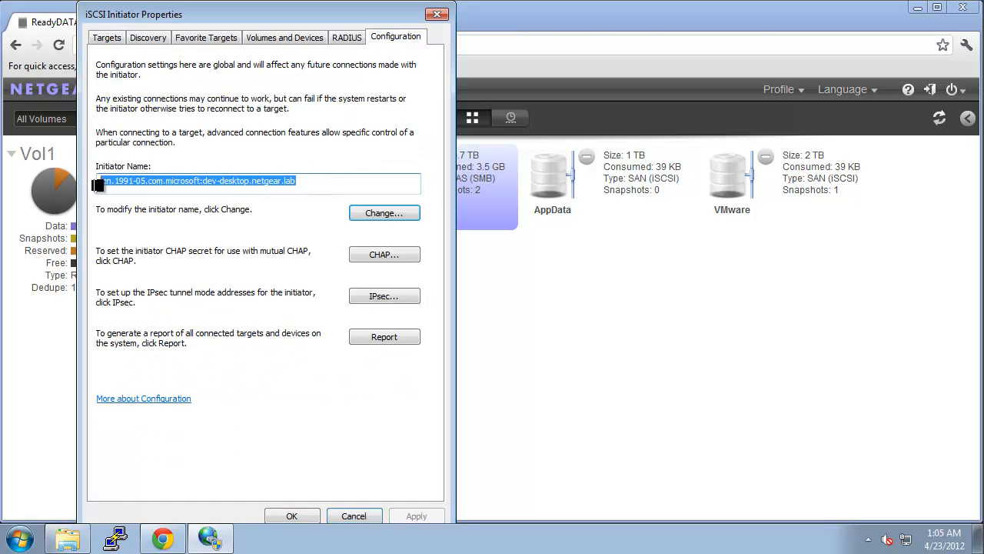
pyautogui.rightClick(138, 183)
pyautogui.click(203, 235)
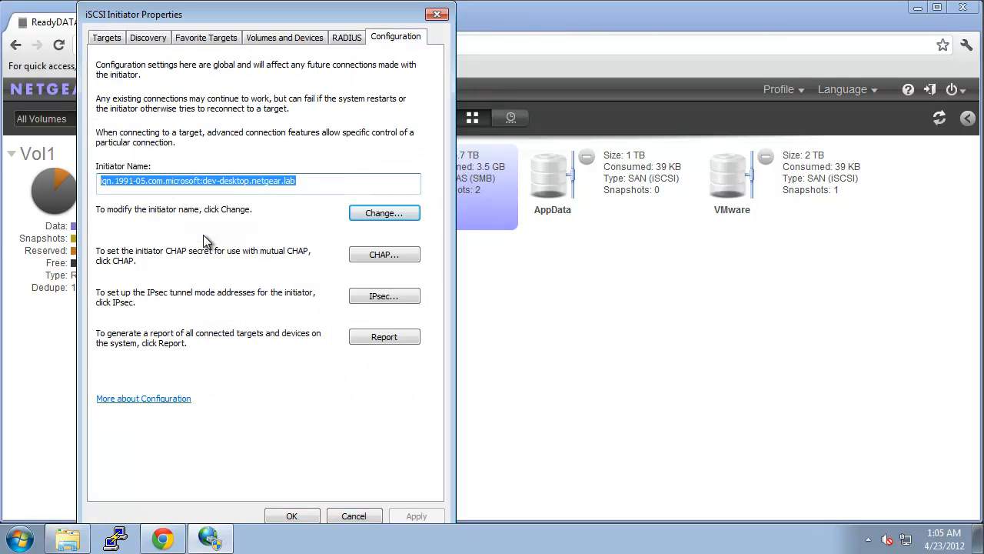
pyautogui.click(315, 183)
# Switch back to ReadyDATA and create a SAN LUN group named WindowsServers
pyautogui.click(566, 318)
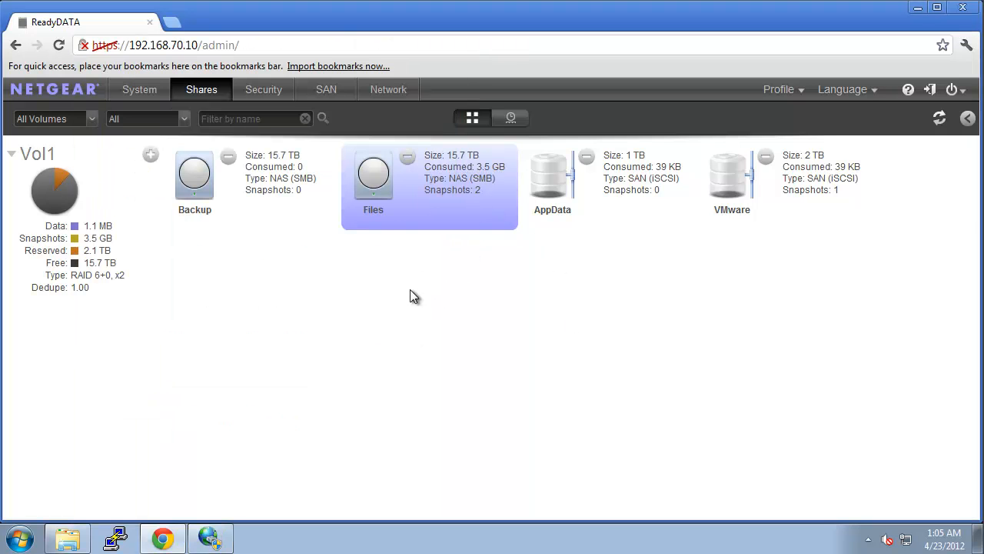
pyautogui.click(334, 100)
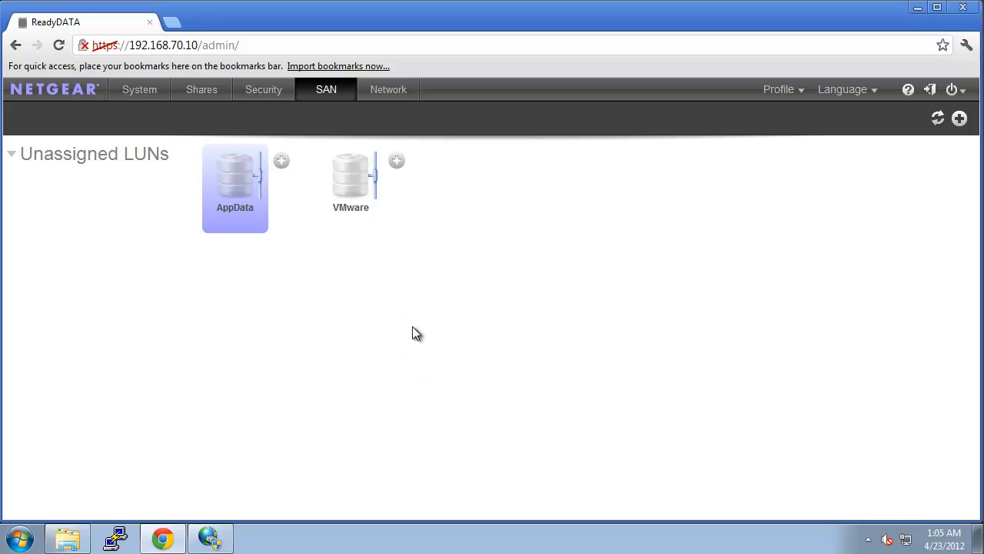
pyautogui.click(960, 120)
pyautogui.moveTo(497, 276); pyautogui.dragTo(353, 278)
pyautogui.write('Win')
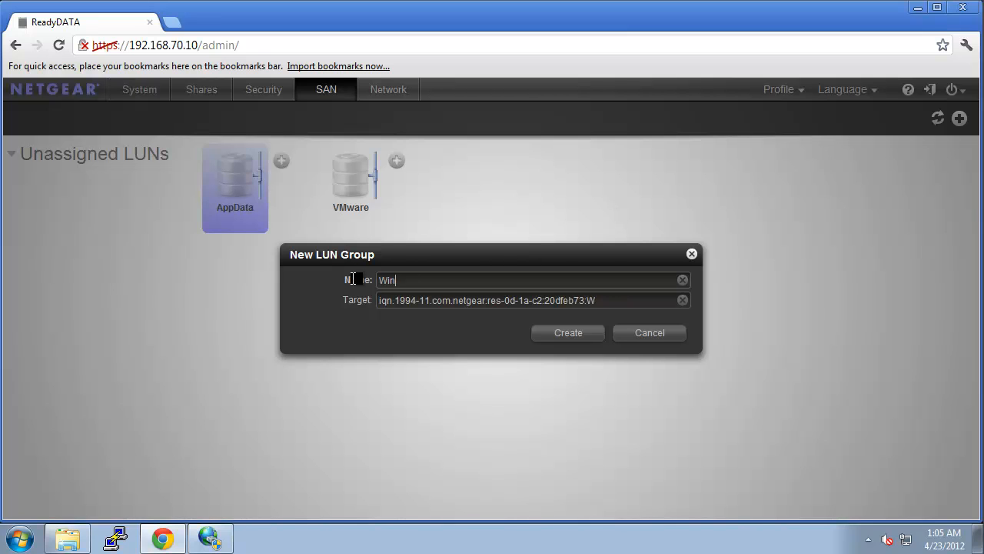
pyautogui.write('dowsServers')
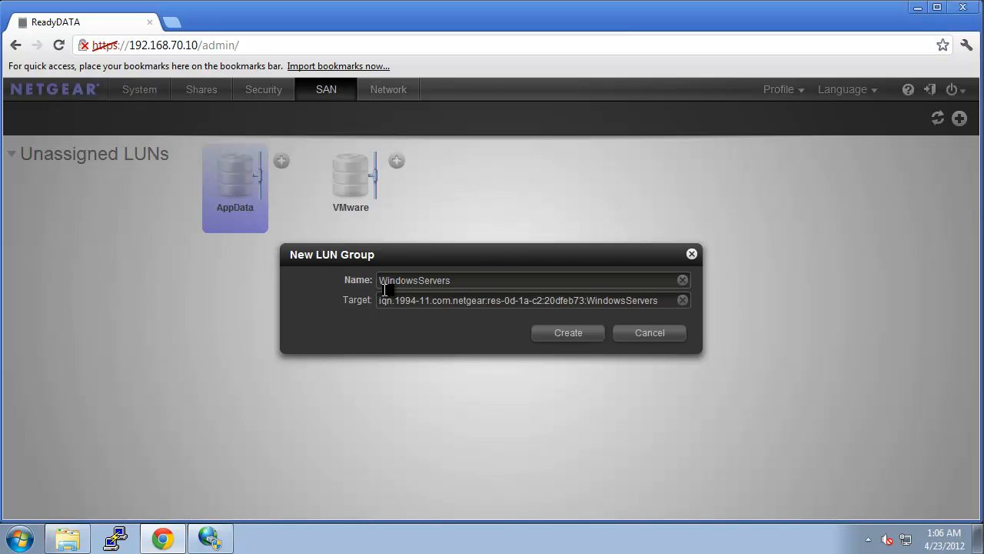
pyautogui.click(569, 333)
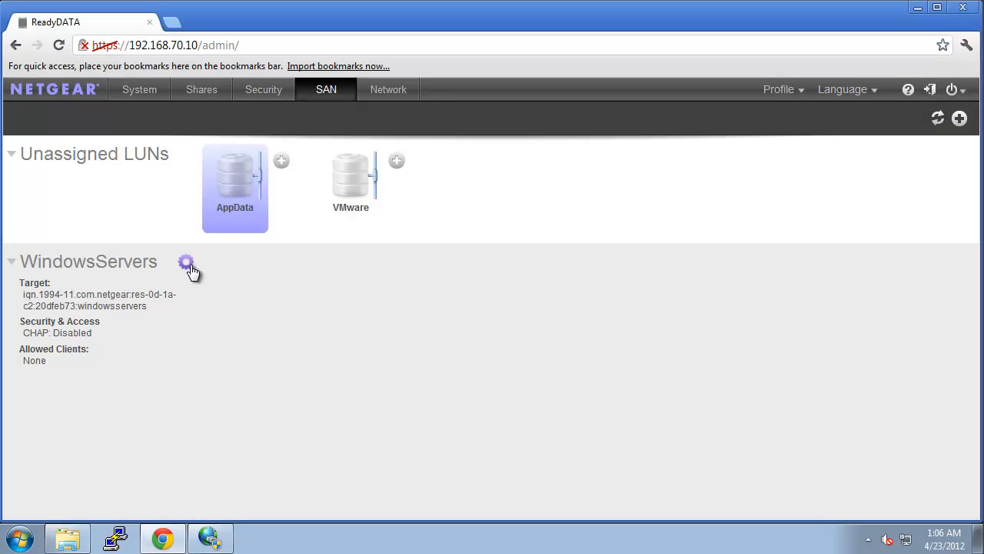
# Add the copied initiator name iqn.1991-05.com.microsoft:dev-desktop.netgear.lab to the selected allowed clients of the WindowsServers LUN group
pyautogui.click(187, 263)
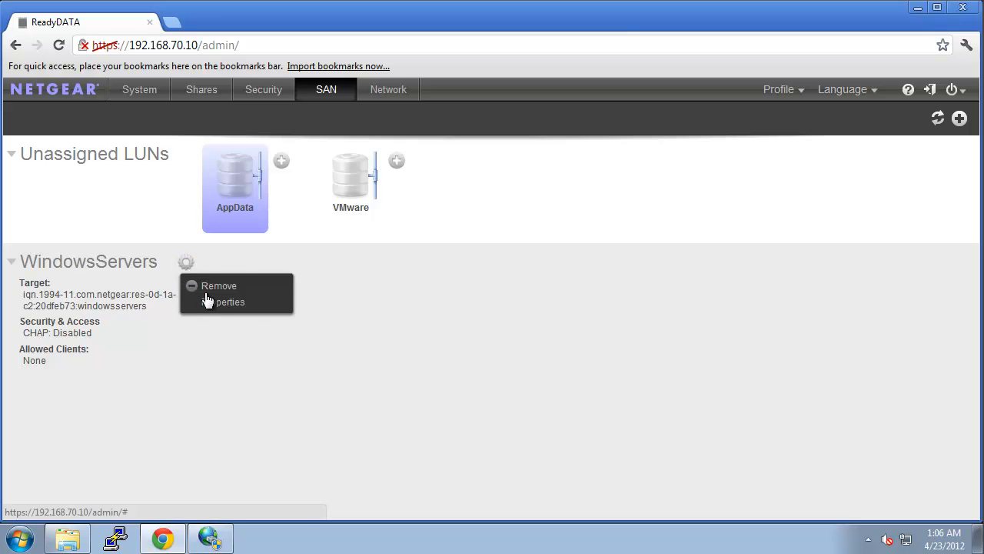
pyautogui.click(210, 300)
pyautogui.click(453, 300)
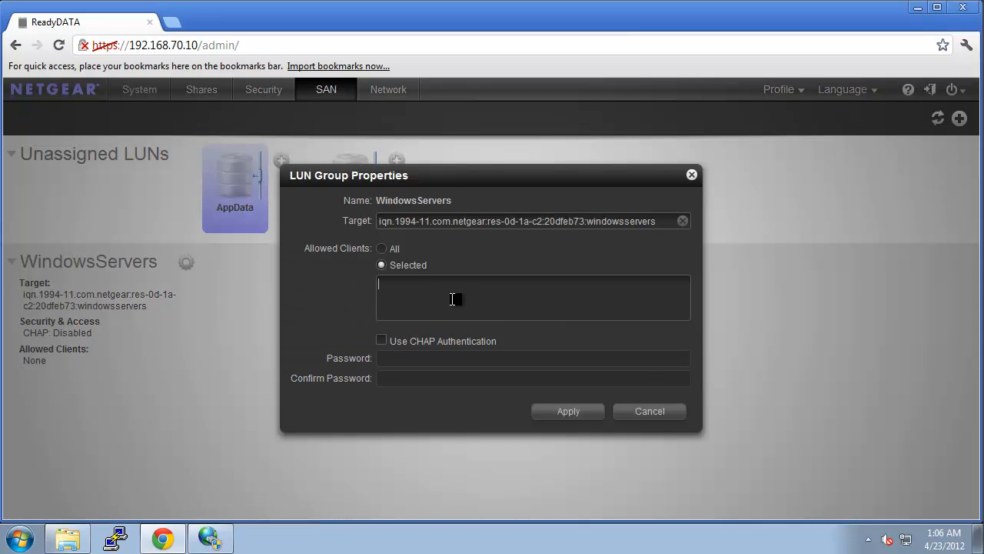
pyautogui.rightClick(453, 300)
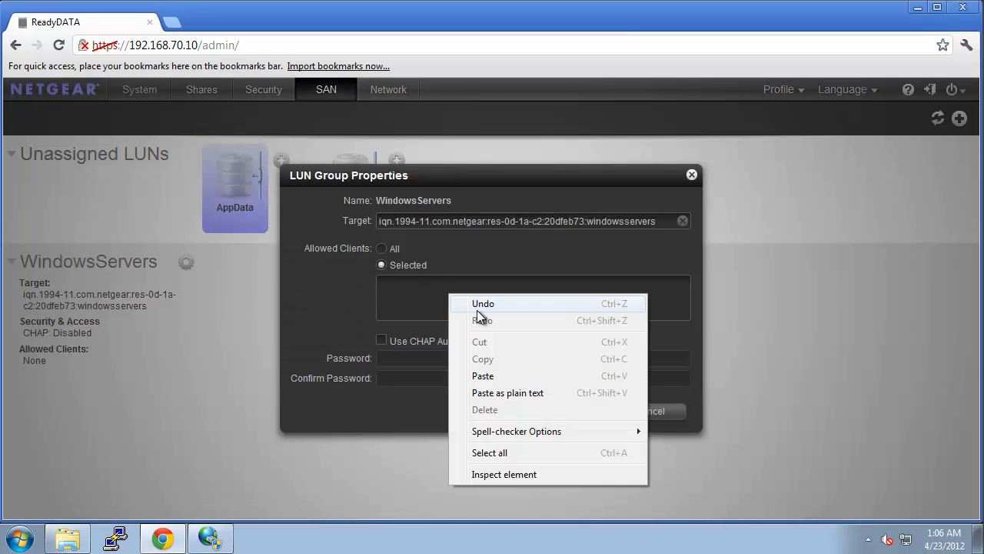
pyautogui.click(502, 376)
pyautogui.click(586, 414)
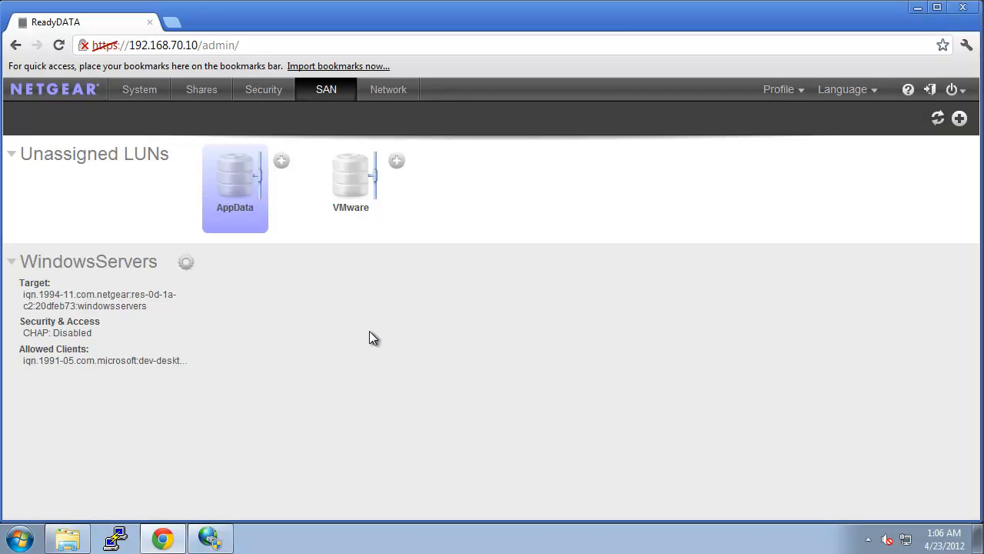
# Assign the AppData LUN to the WindowsServers group
pyautogui.click(282, 161)
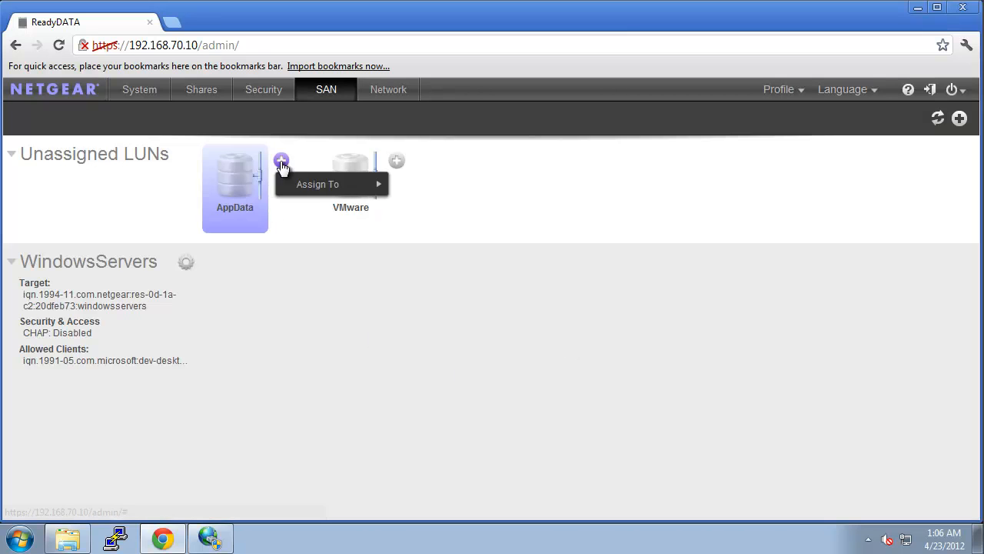
pyautogui.moveTo(314, 189)
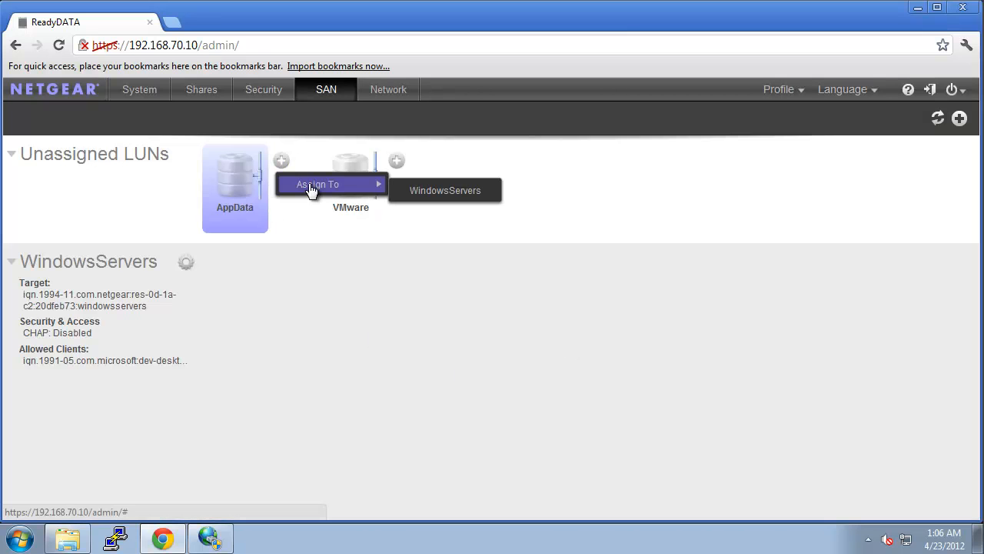
pyautogui.click(433, 196)
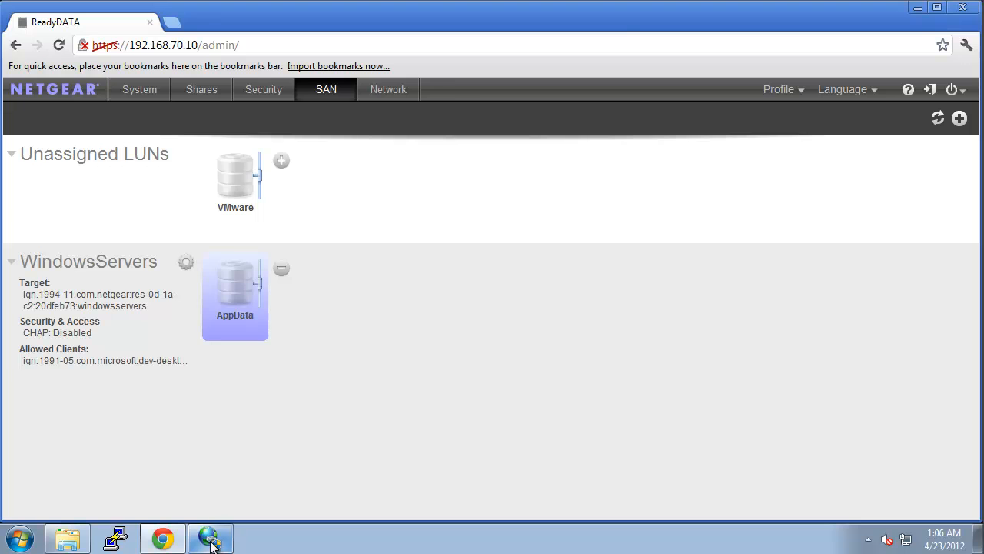
# Switch to the iSCSI Initiator, quick-connect to 192.168.70.10 and log on to the target iqn.1994-11.com.netgear:res-0d-1a-c2:20dfeb73:windowsservers
pyautogui.click(212, 541)
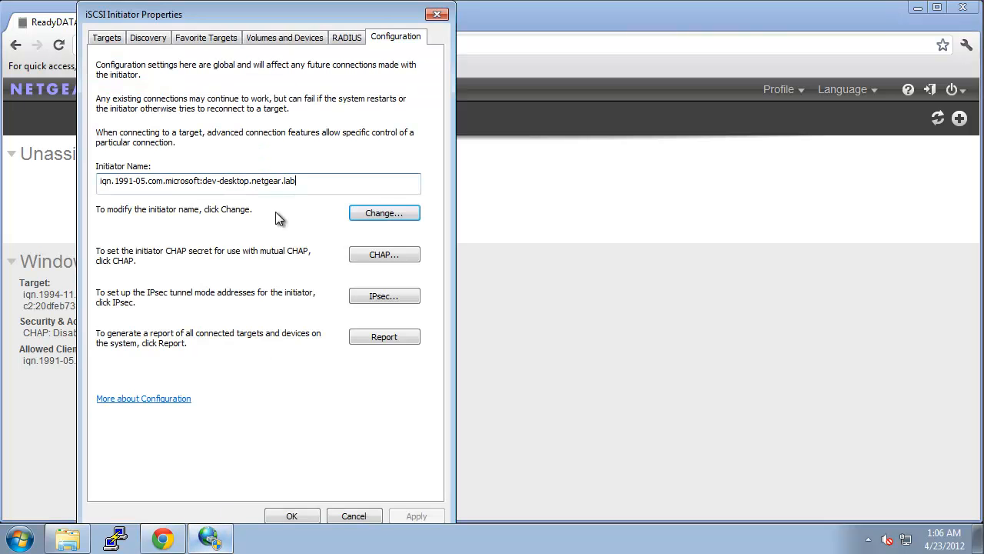
pyautogui.click(107, 37)
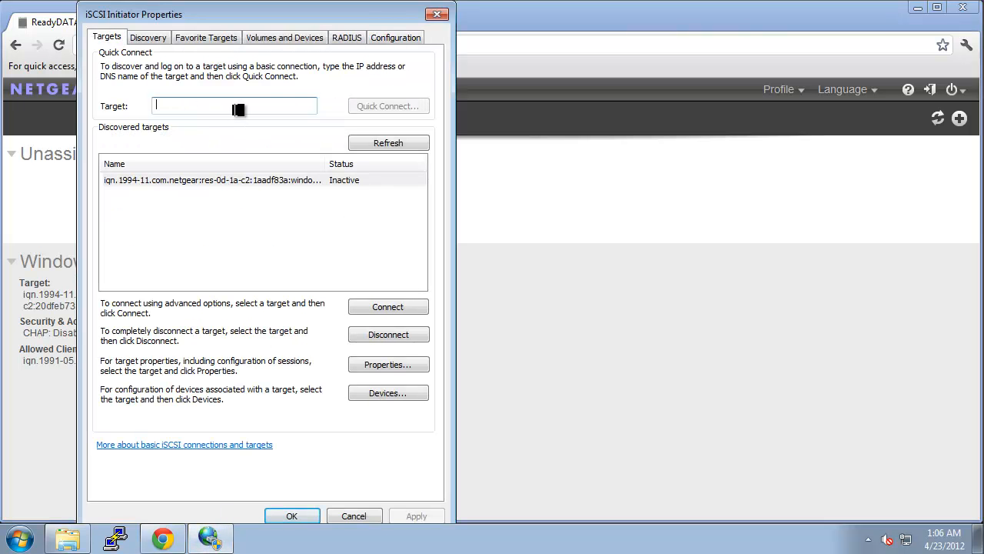
pyautogui.write('192.168.70.10')
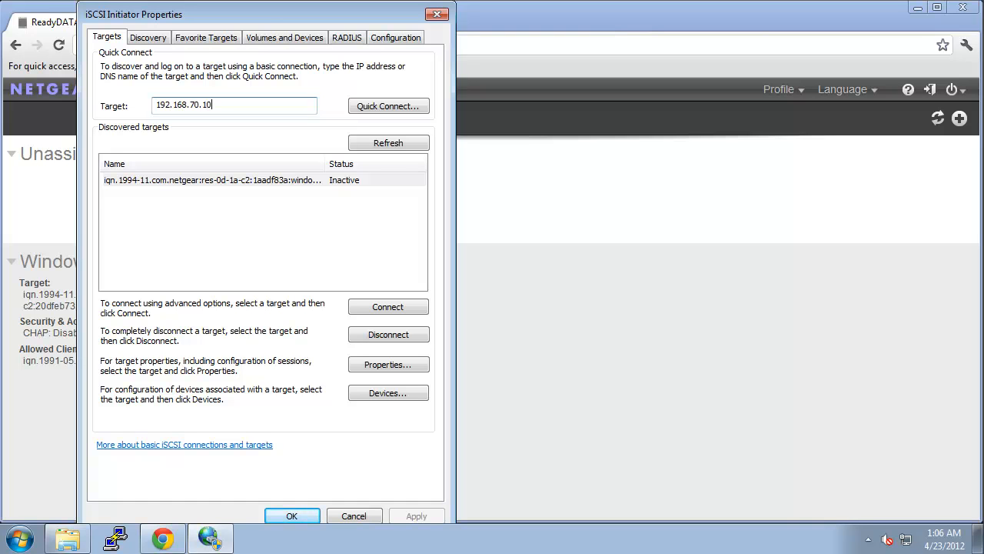
pyautogui.click(377, 109)
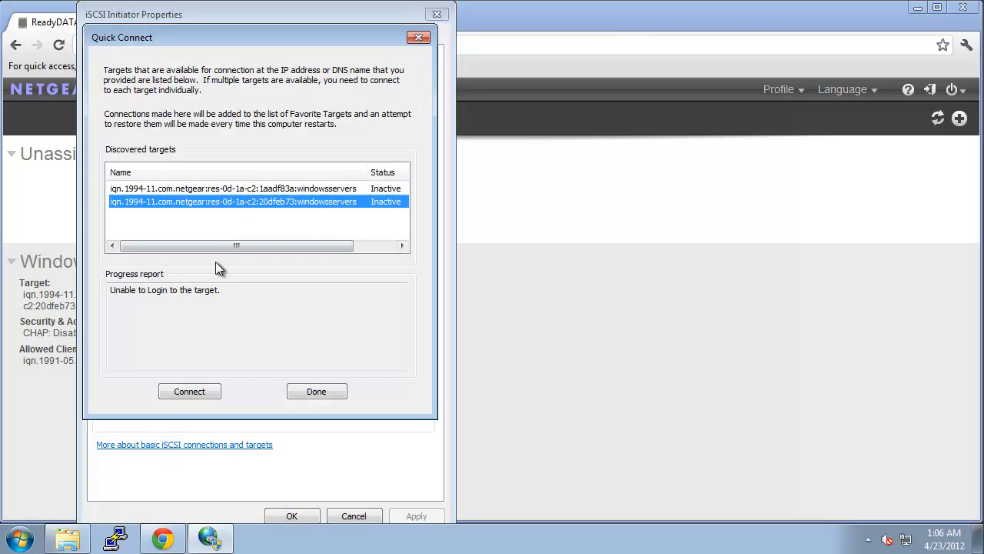
pyautogui.click(186, 393)
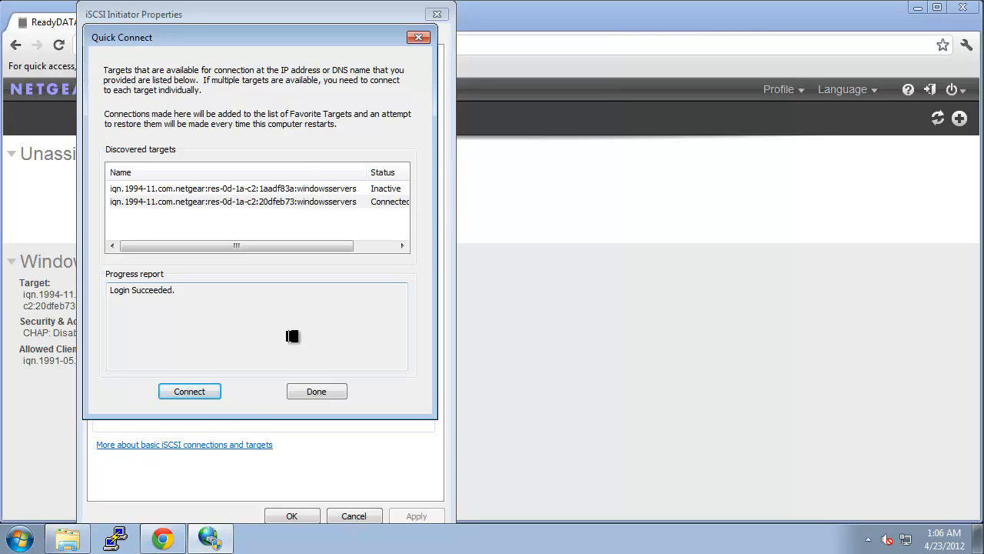
pyautogui.click(315, 391)
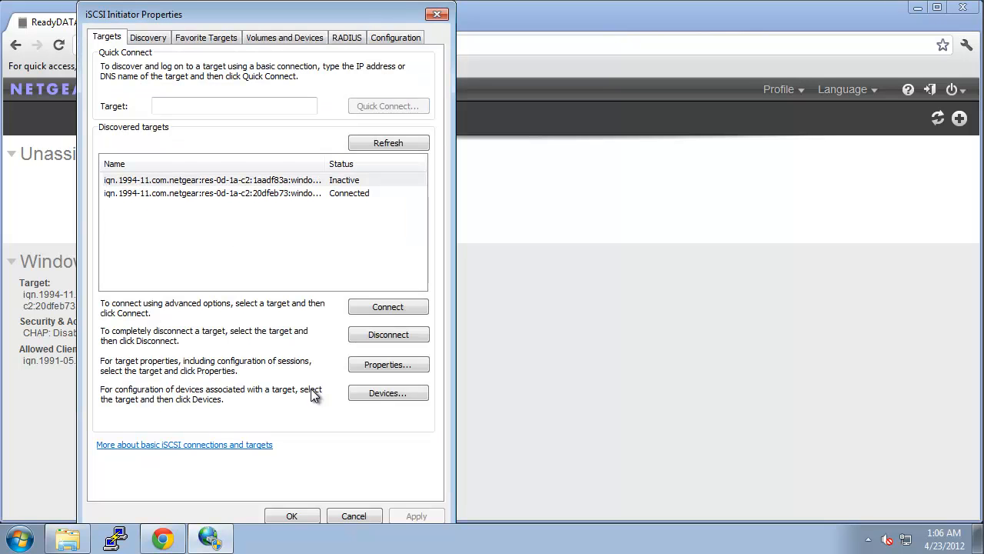
pyautogui.click(302, 514)
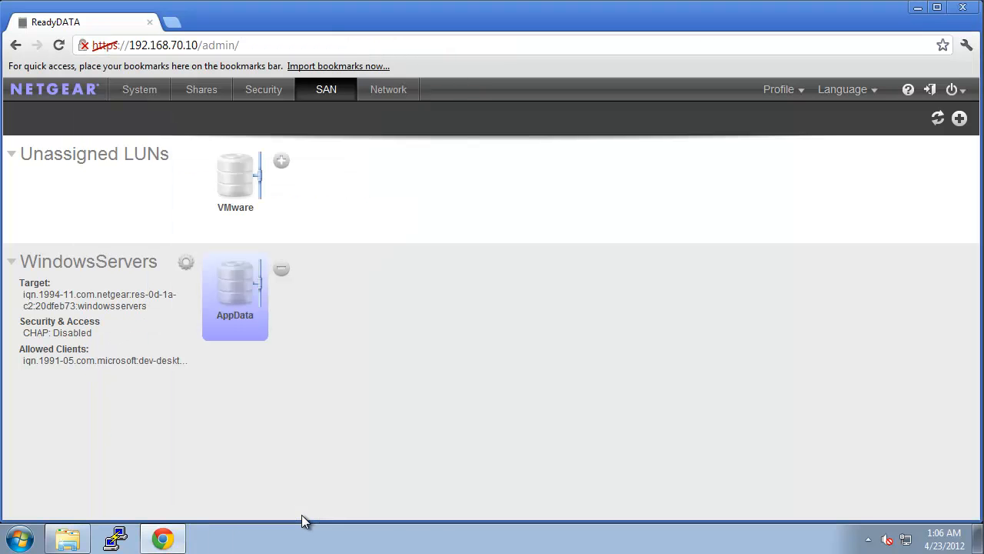
# Open Disk Management in Windows Computer Management and initialize Disk 1 with the MBR partition style
pyautogui.click(21, 538)
pyautogui.rightClick(275, 277)
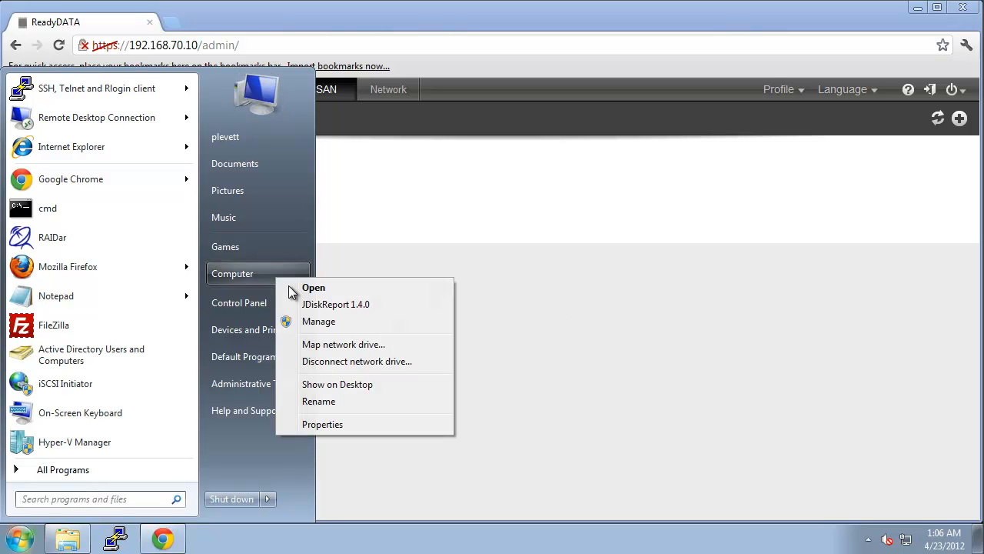
pyautogui.click(326, 320)
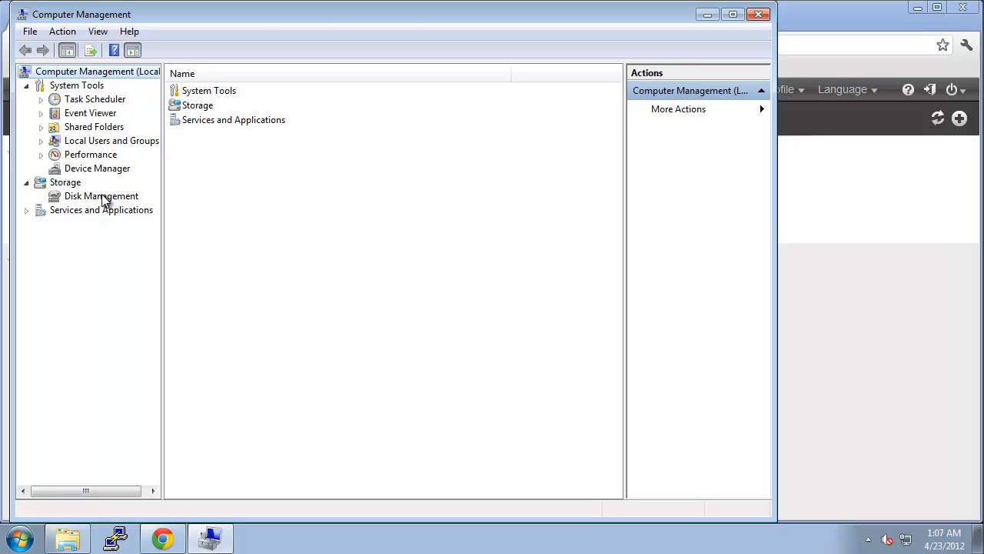
pyautogui.click(103, 197)
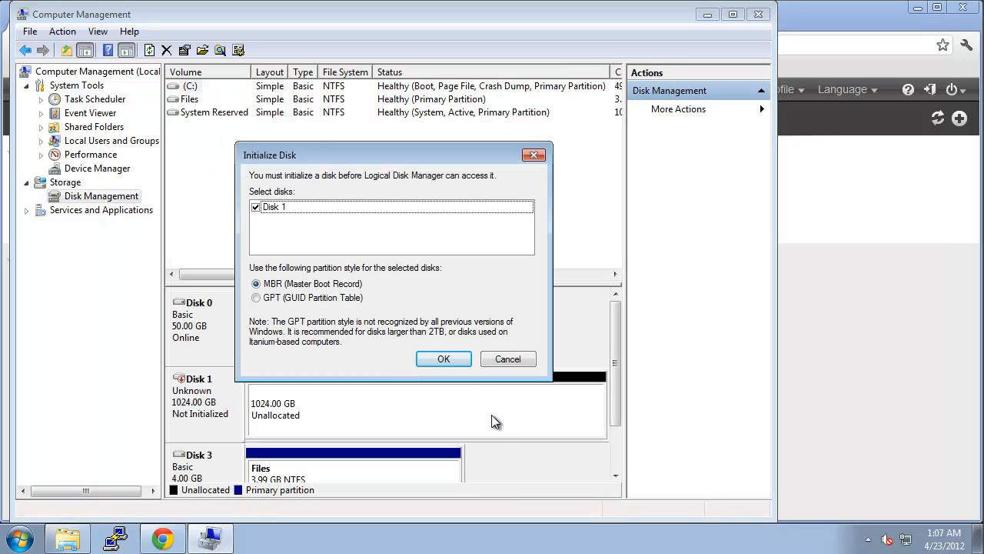
pyautogui.click(444, 360)
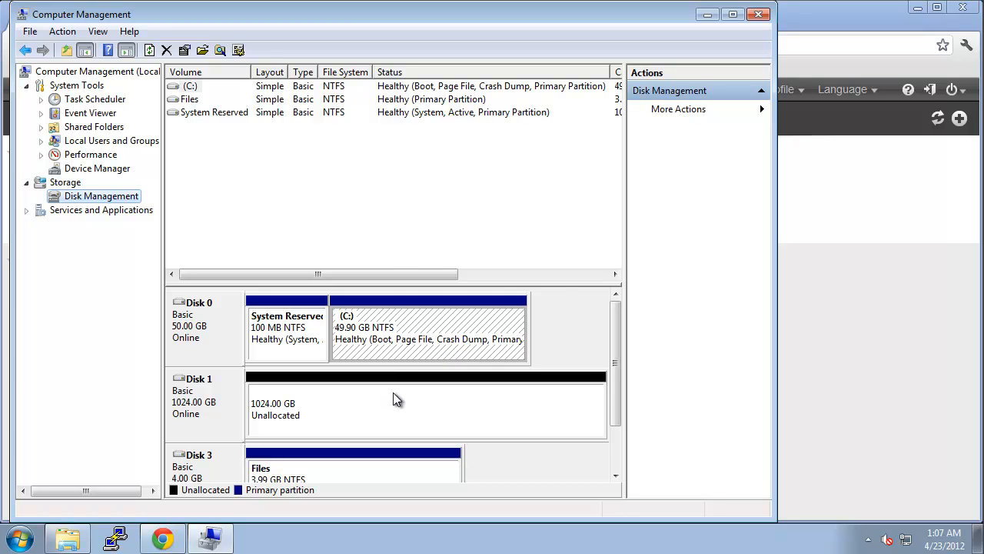
# Create a full-size simple volume on Disk 1's unallocated space with drive letter D, quick-formatted as NTFS and labelled AppData
pyautogui.rightClick(393, 395)
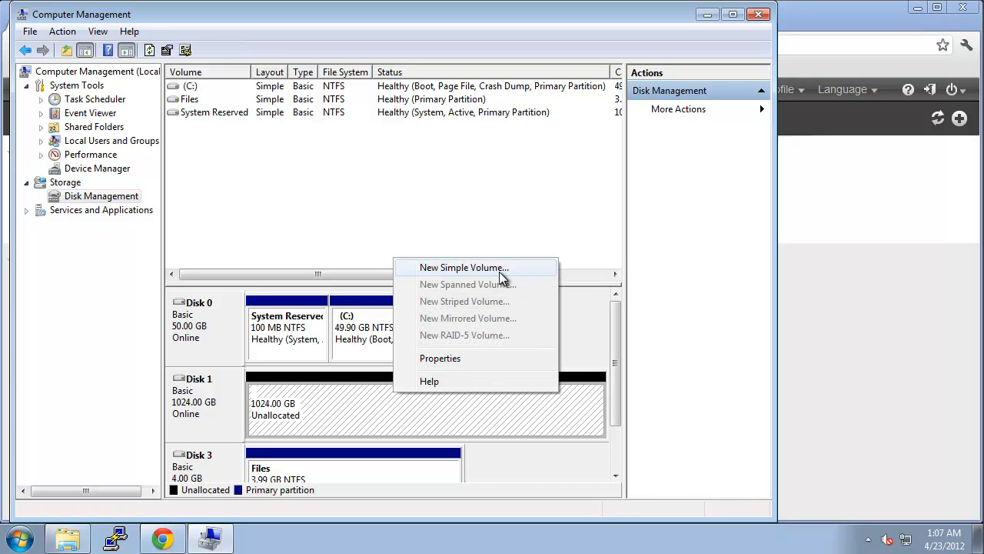
pyautogui.click(499, 270)
pyautogui.click(472, 360)
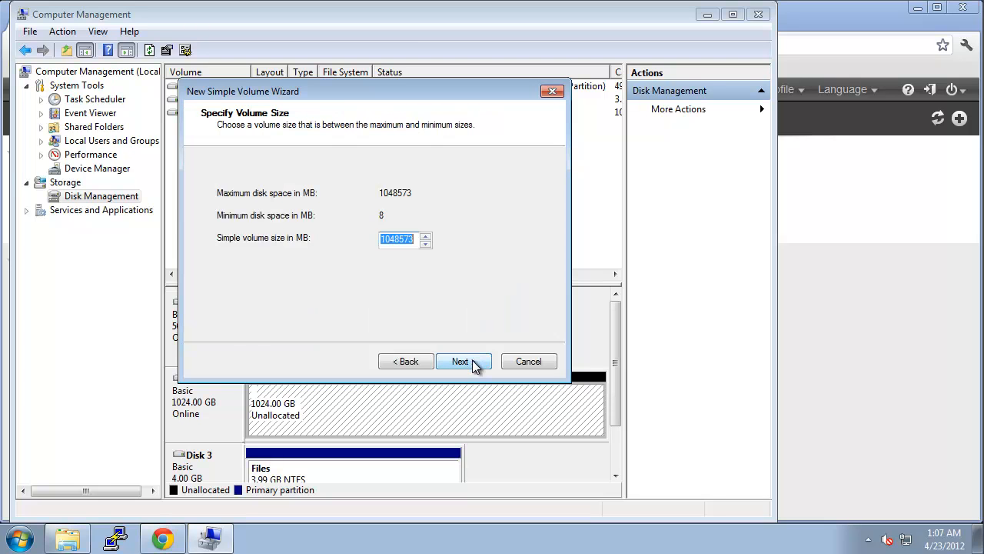
pyautogui.click(472, 360)
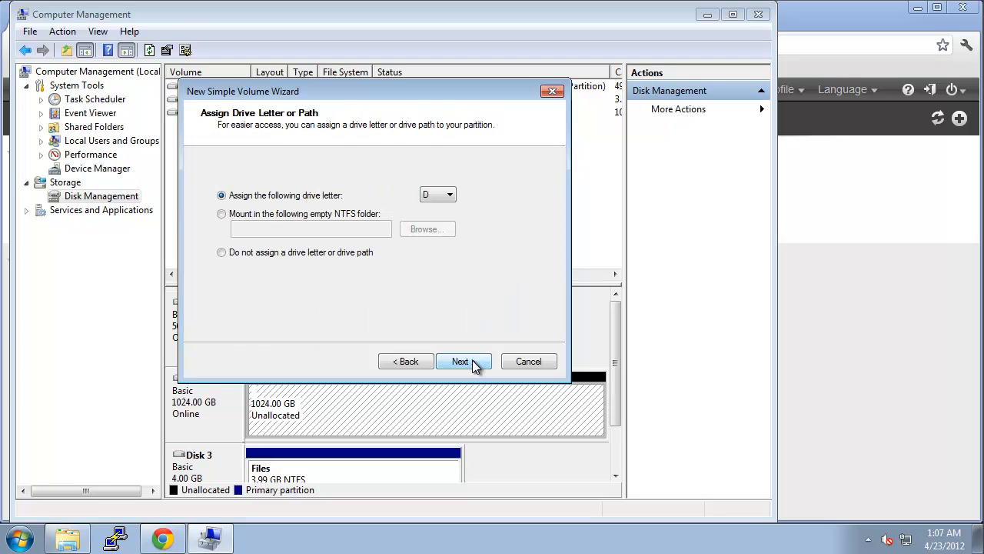
pyautogui.click(472, 360)
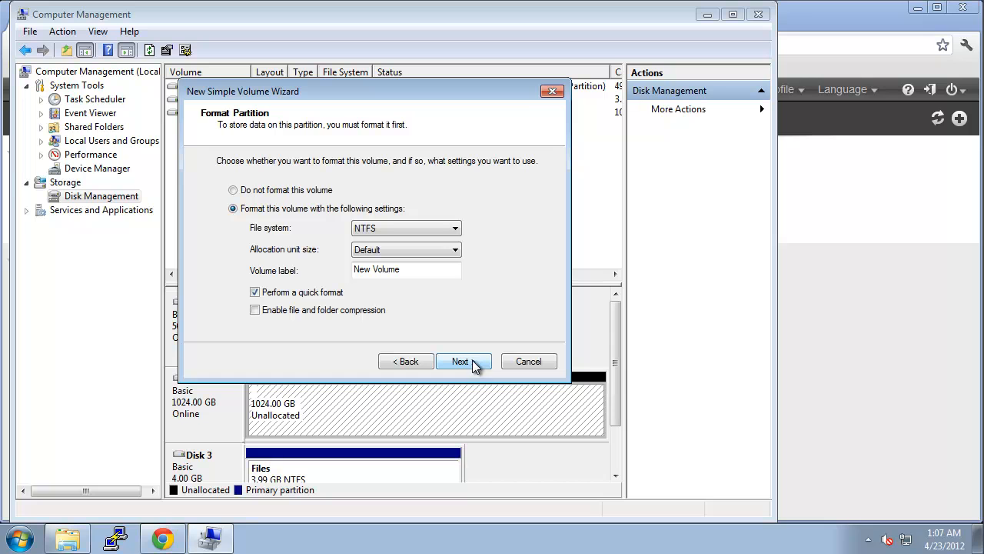
pyautogui.moveTo(406, 269); pyautogui.dragTo(339, 269)
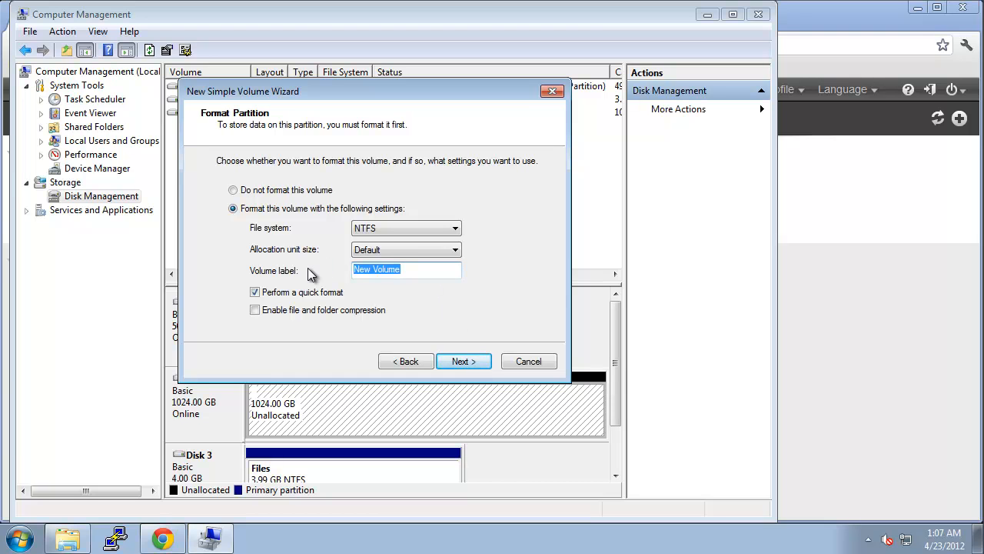
pyautogui.write('D')
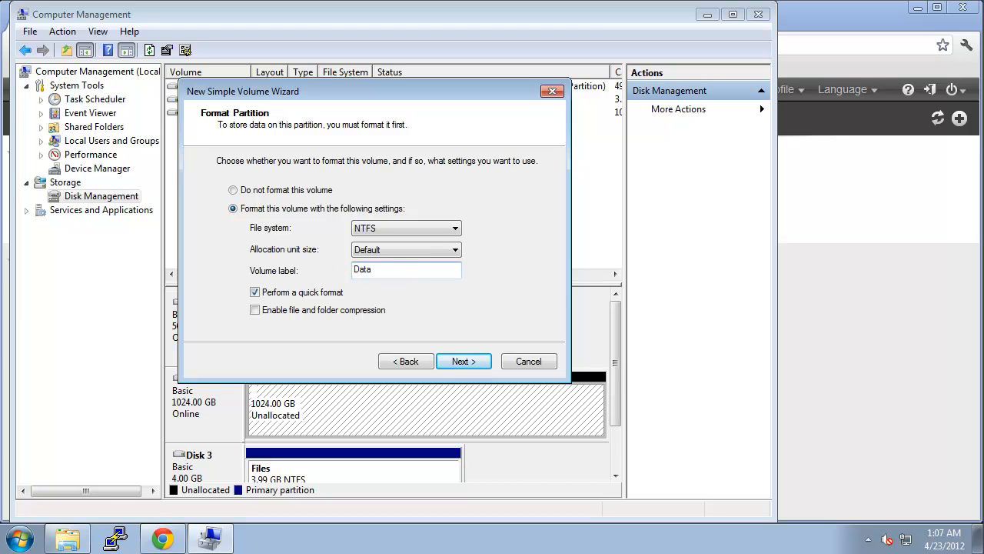
pyautogui.write('ata')
pyautogui.press('Home')
pyautogui.write('App')
pyautogui.click(473, 361)
pyautogui.click(472, 360)
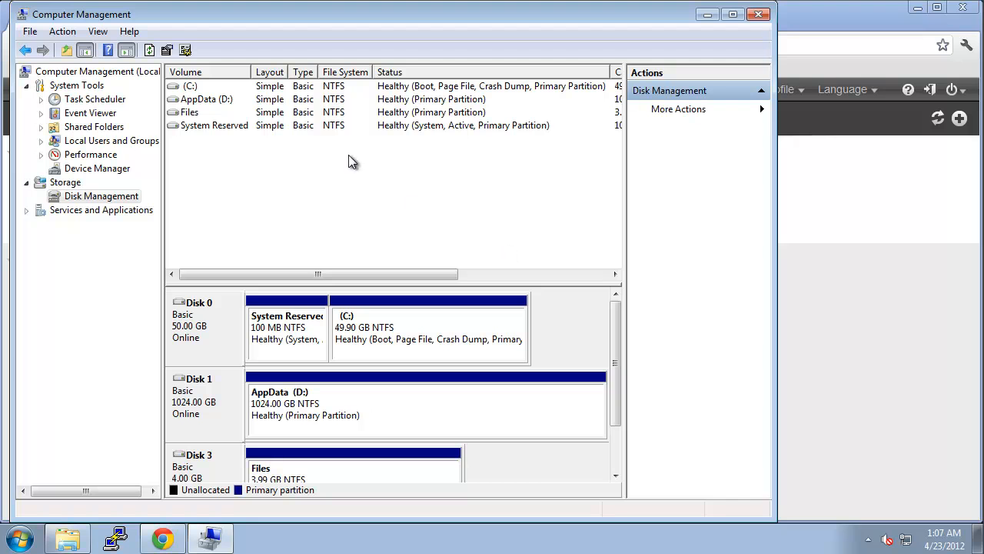
# Open the new AppData (D:) volume in a file window from the Disk Management volume list
pyautogui.click(225, 105)
pyautogui.rightClick(225, 104)
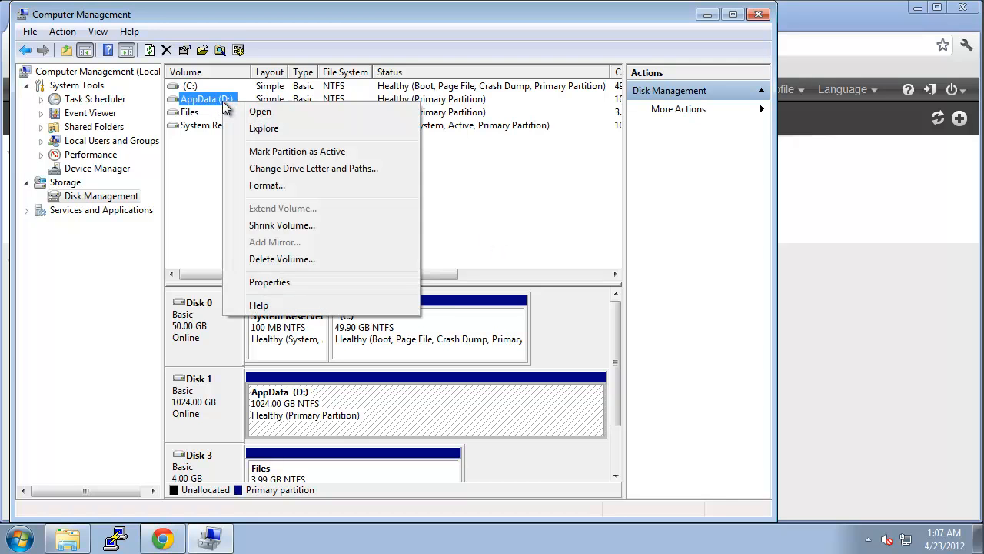
pyautogui.click(254, 112)
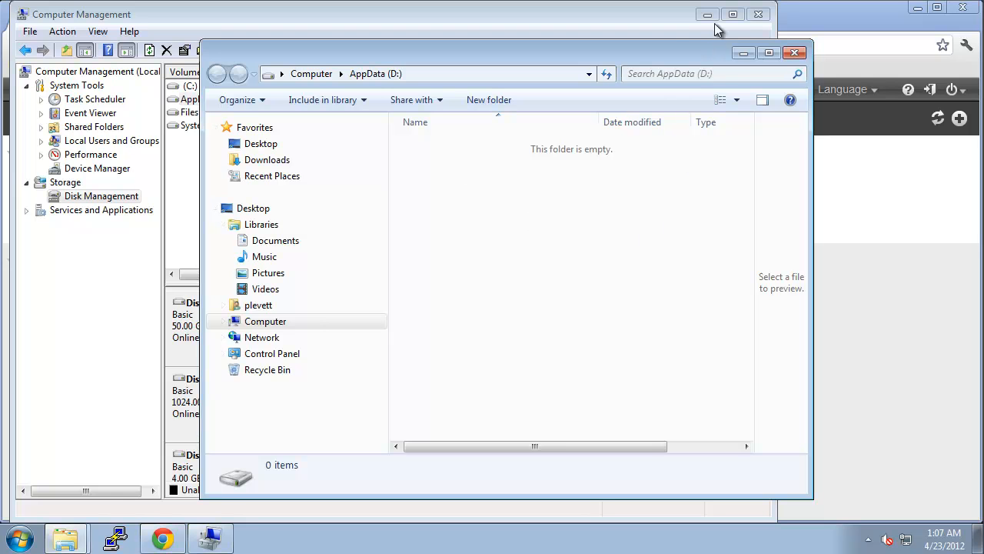
# Copy all folders and files from the Documents library's files folder into the AppData (D:) drive
pyautogui.click(75, 536)
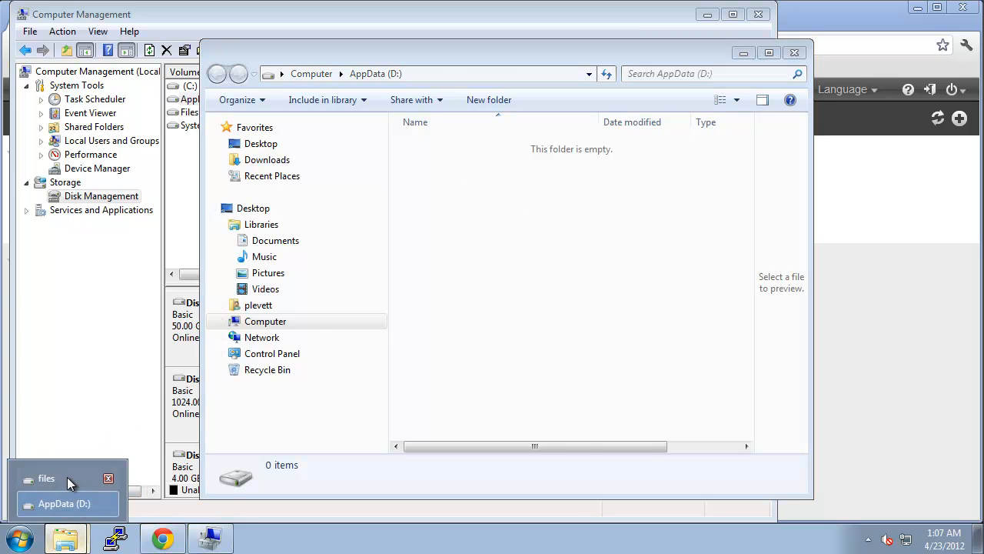
pyautogui.click(67, 477)
pyautogui.moveTo(361, 442); pyautogui.dragTo(205, 215)
pyautogui.rightClick(205, 217)
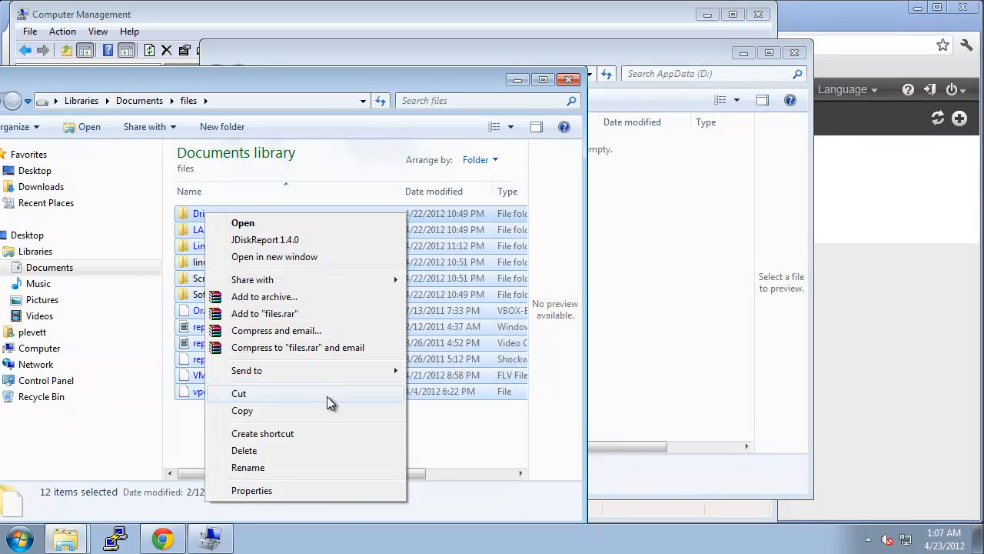
pyautogui.click(318, 411)
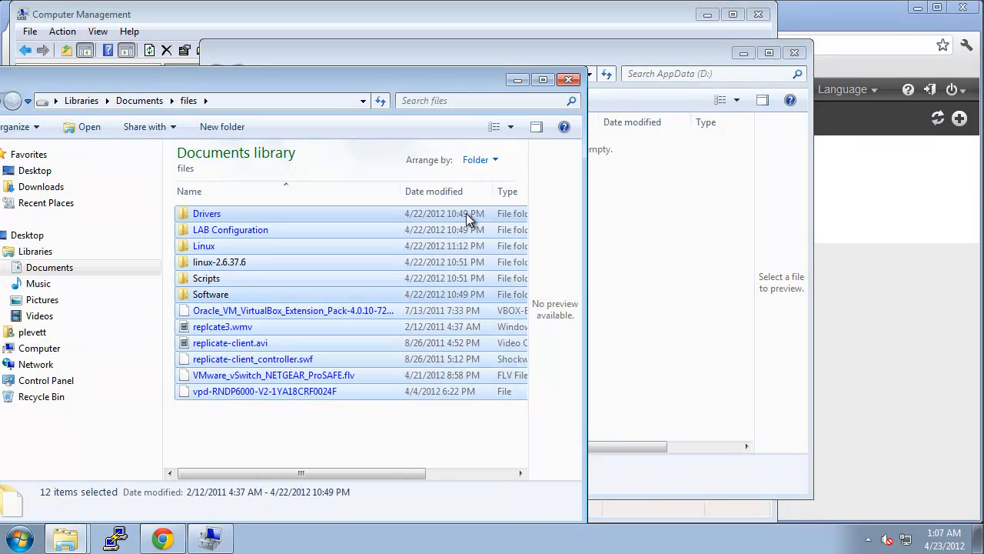
pyautogui.click(522, 82)
pyautogui.rightClick(458, 177)
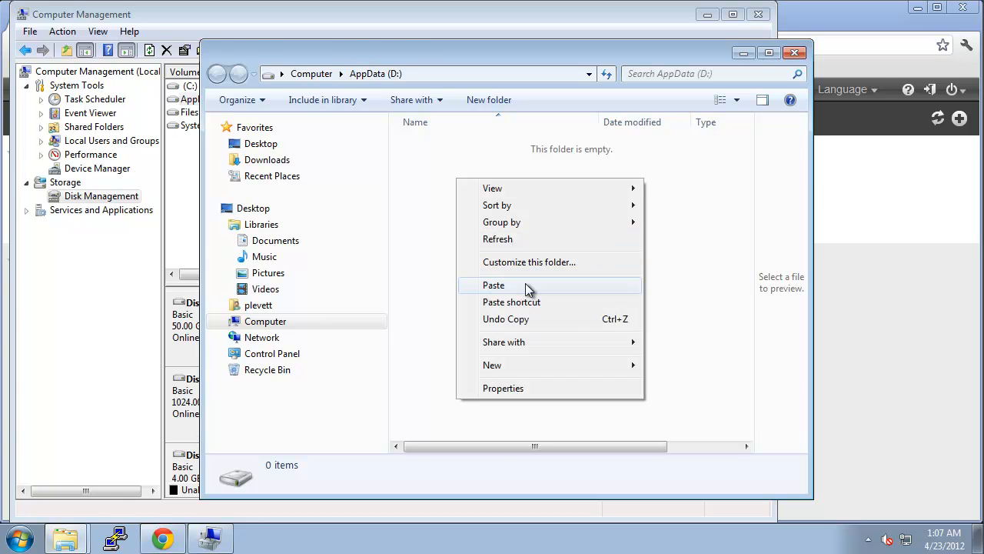
pyautogui.click(526, 283)
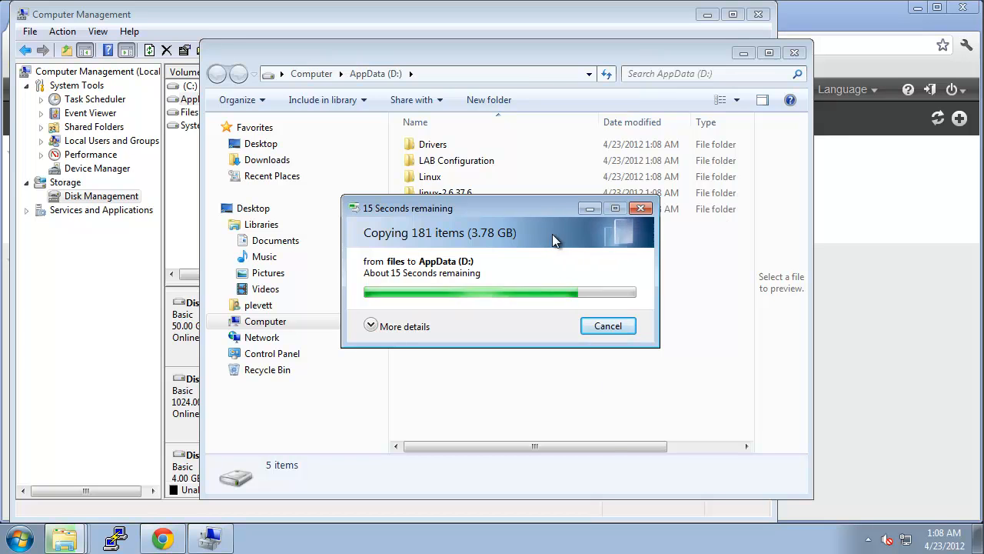
pyautogui.moveTo(552, 209); pyautogui.dragTo(508, 306)
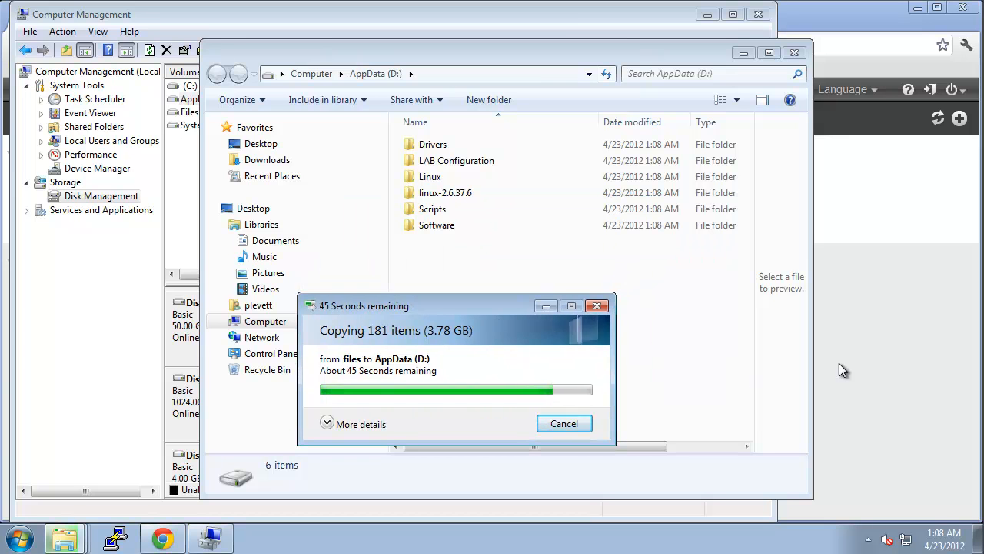
# Switch to the ReadyDATA admin page and take a snapshot of the AppData LUN named Manual_snap2 from the shares view
pyautogui.click(871, 361)
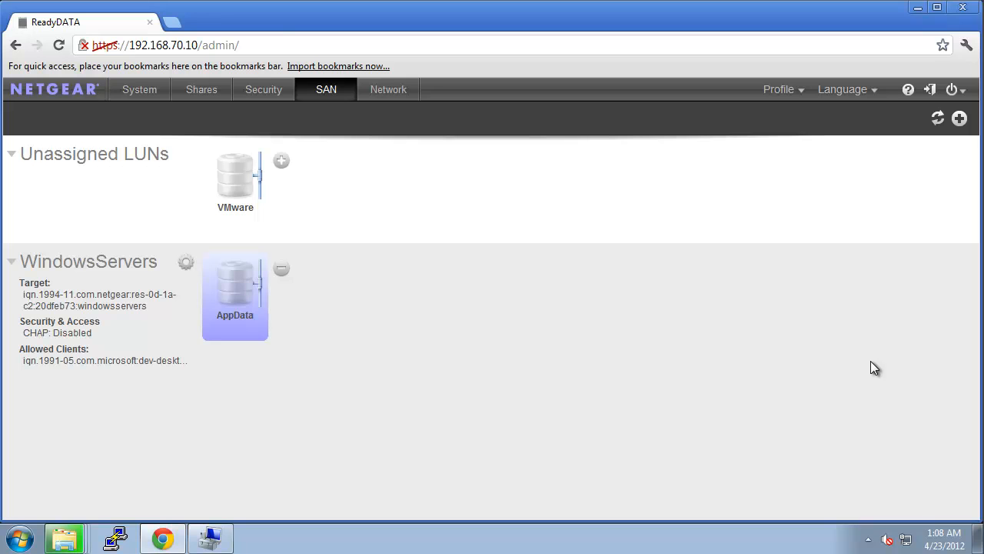
pyautogui.click(200, 93)
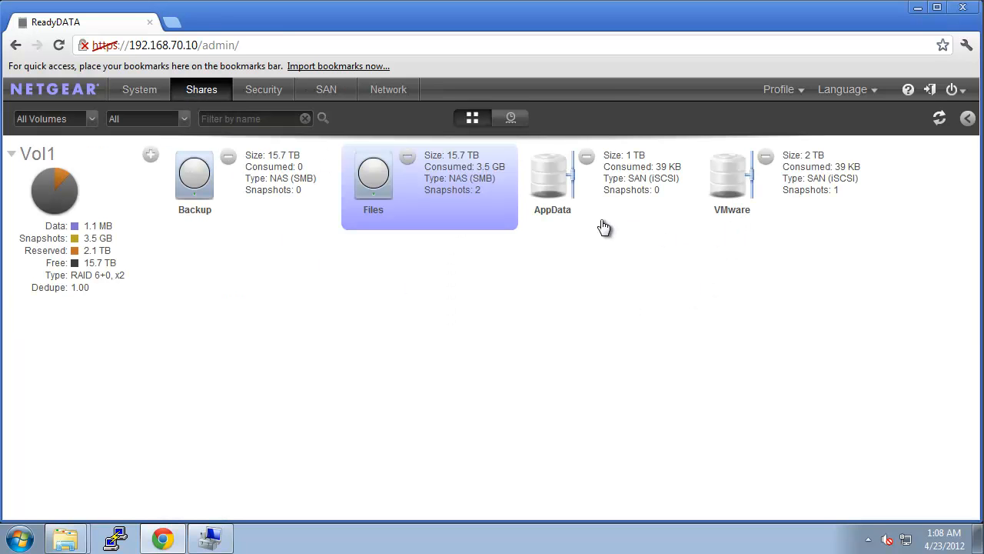
pyautogui.click(552, 188)
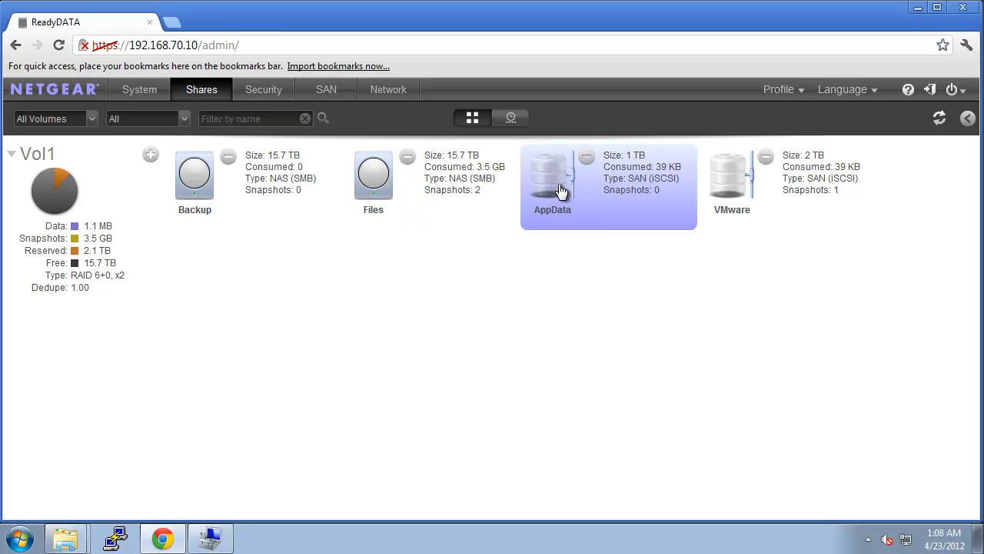
pyautogui.rightClick(558, 185)
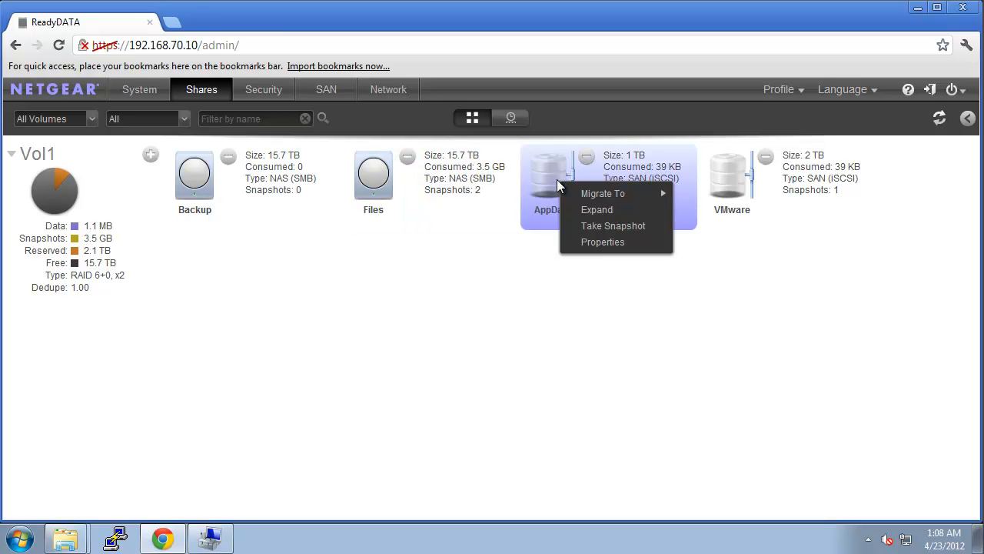
pyautogui.click(598, 226)
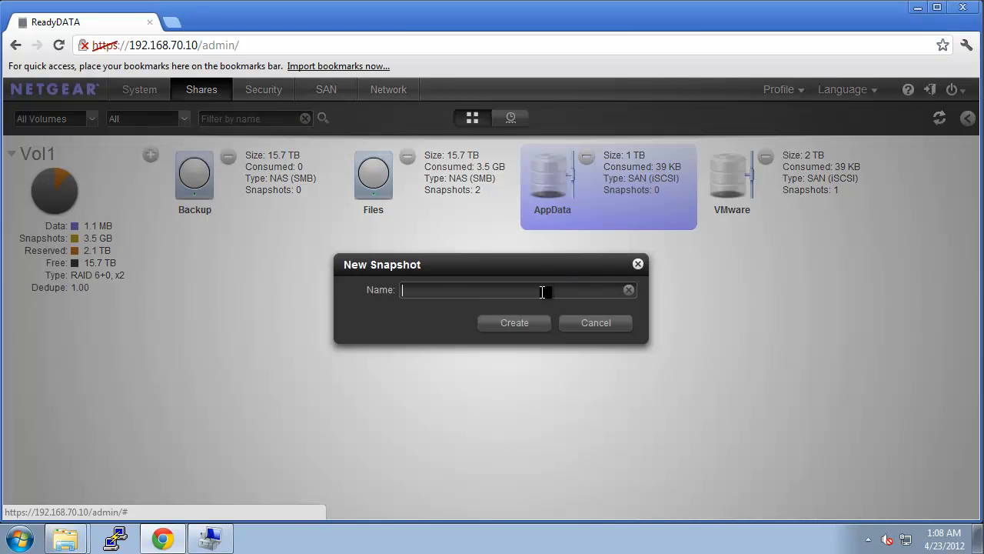
pyautogui.write('Manual_snap2')
pyautogui.click(514, 323)
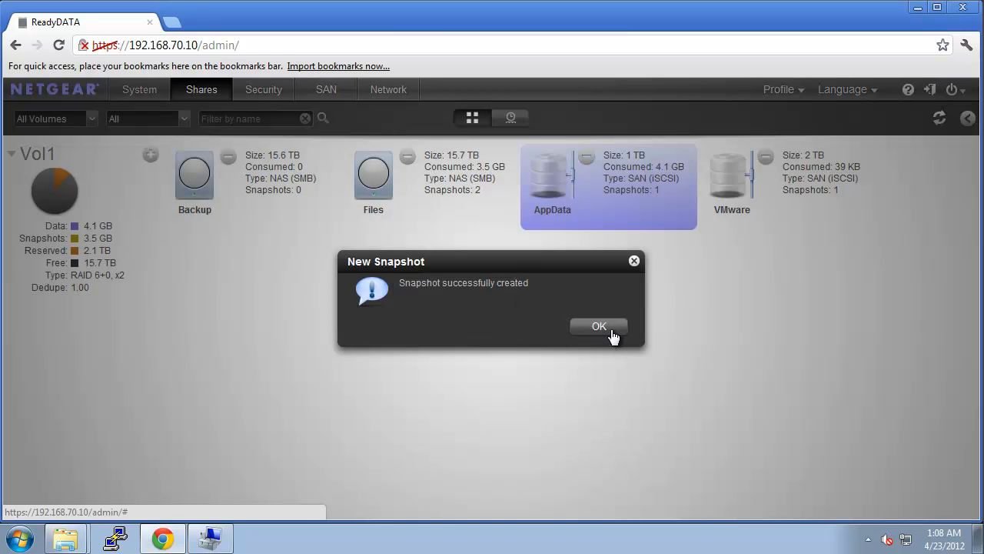
pyautogui.click(607, 332)
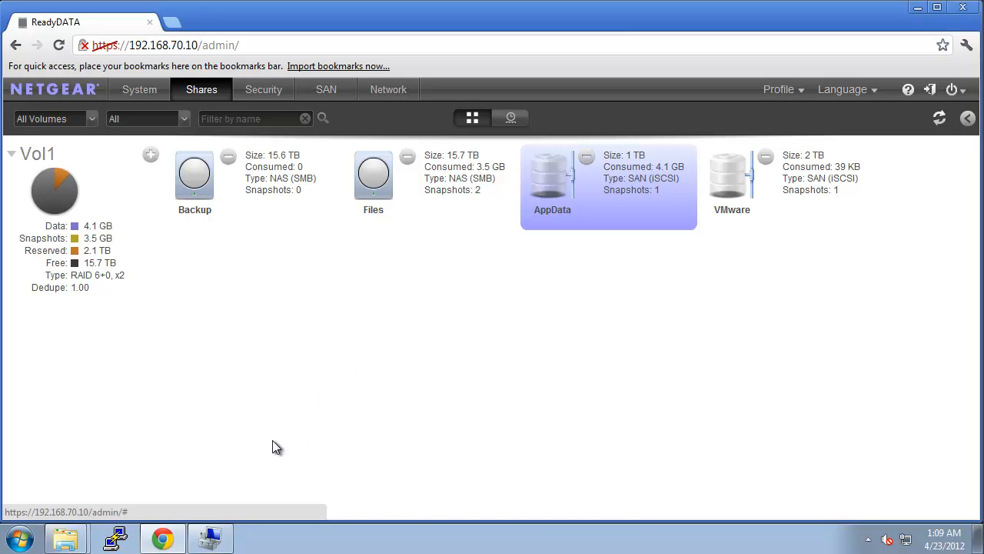
# Open the Windows computer's drive list, view the contents of AppData (D:) and return to the list
pyautogui.click(20, 539)
pyautogui.click(279, 278)
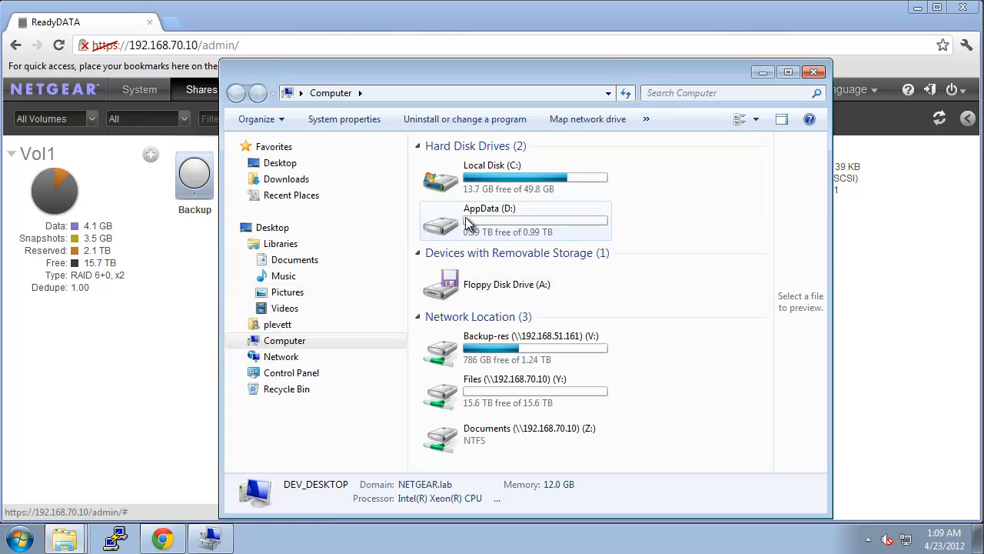
pyautogui.doubleClick(551, 220)
pyautogui.click(344, 93)
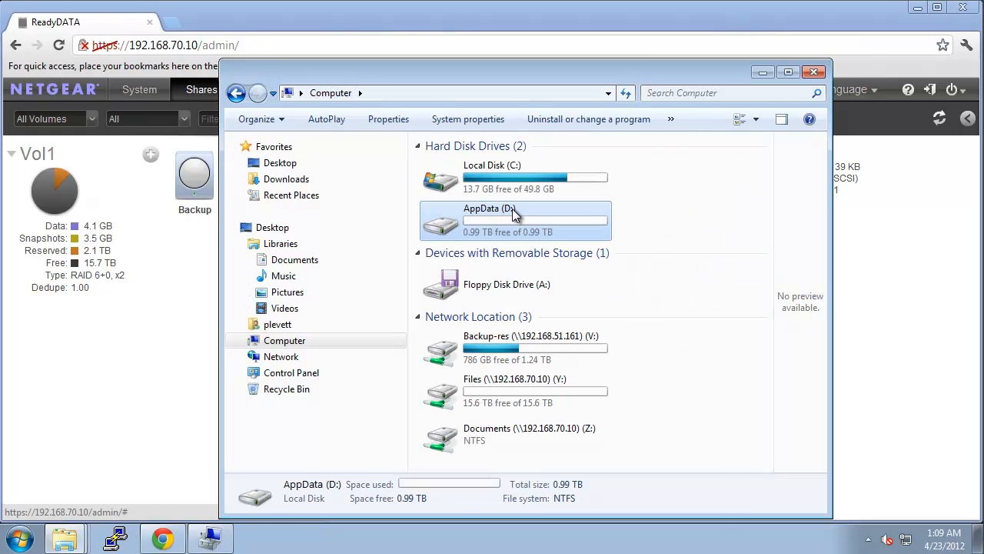
# Quick-format the AppData (D:) drive as NTFS with the label AppData, and check the drive's contents
pyautogui.rightClick(515, 218)
pyautogui.click(598, 408)
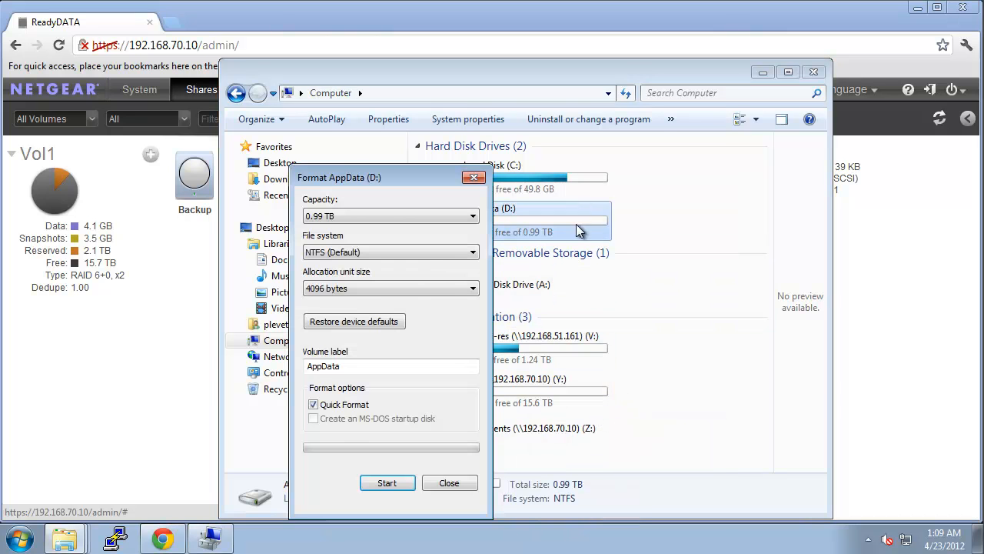
pyautogui.click(384, 483)
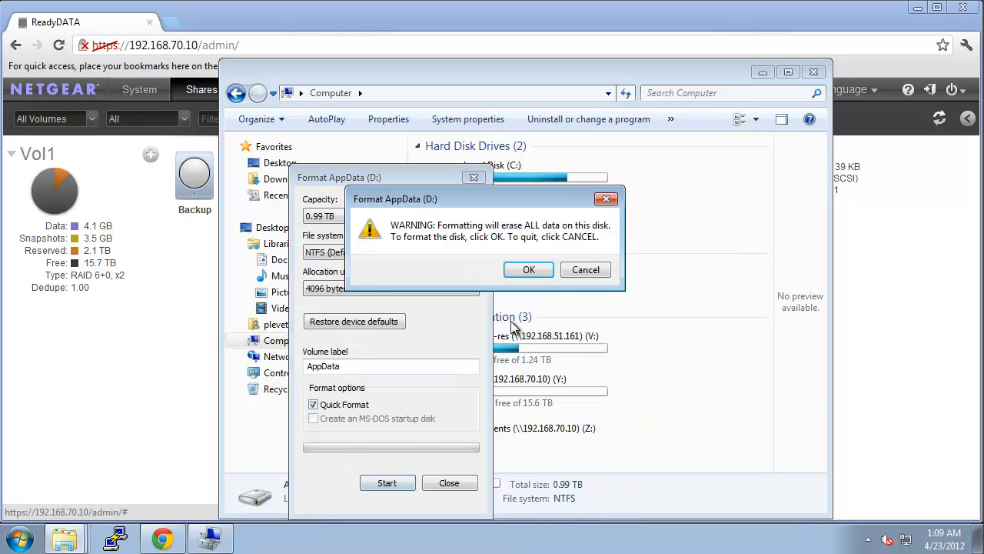
pyautogui.click(529, 271)
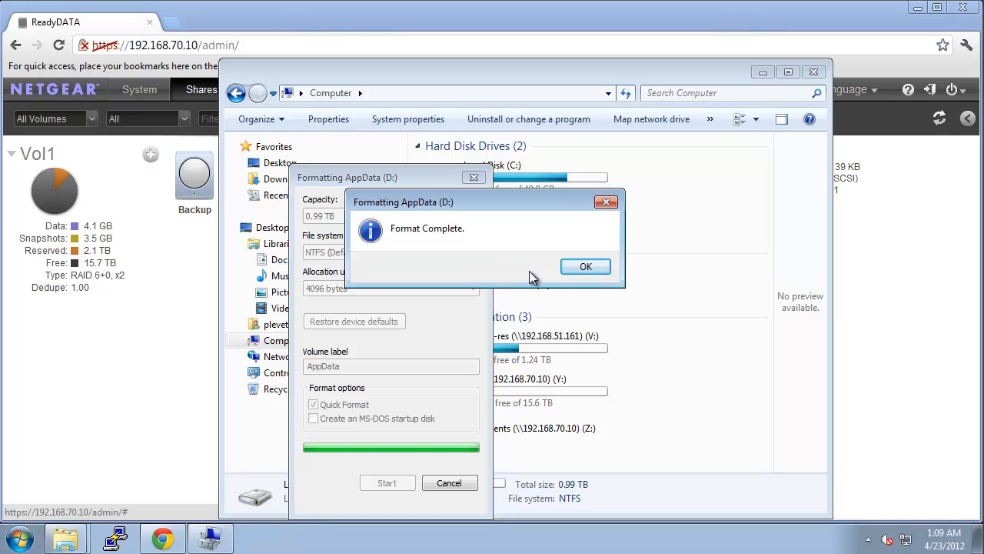
pyautogui.click(584, 267)
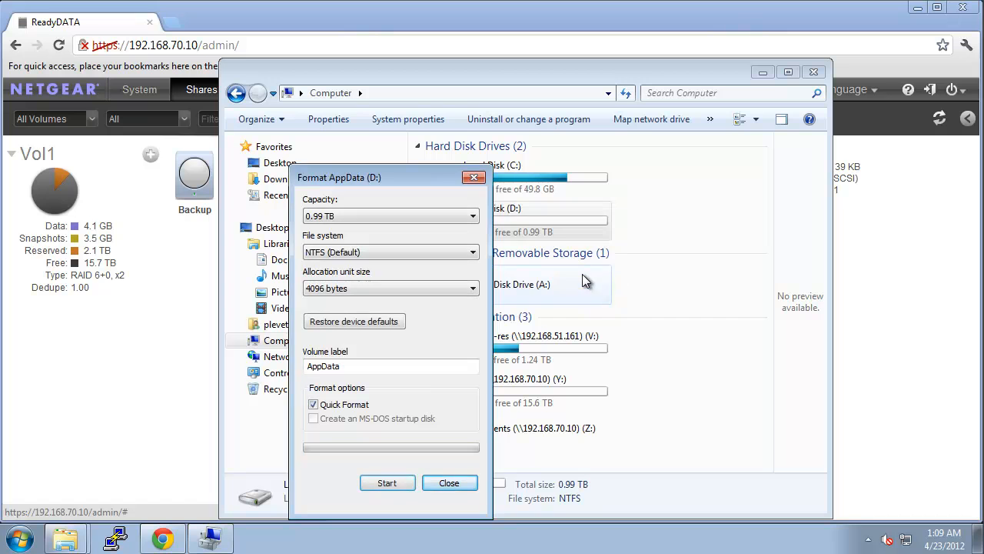
pyautogui.click(452, 484)
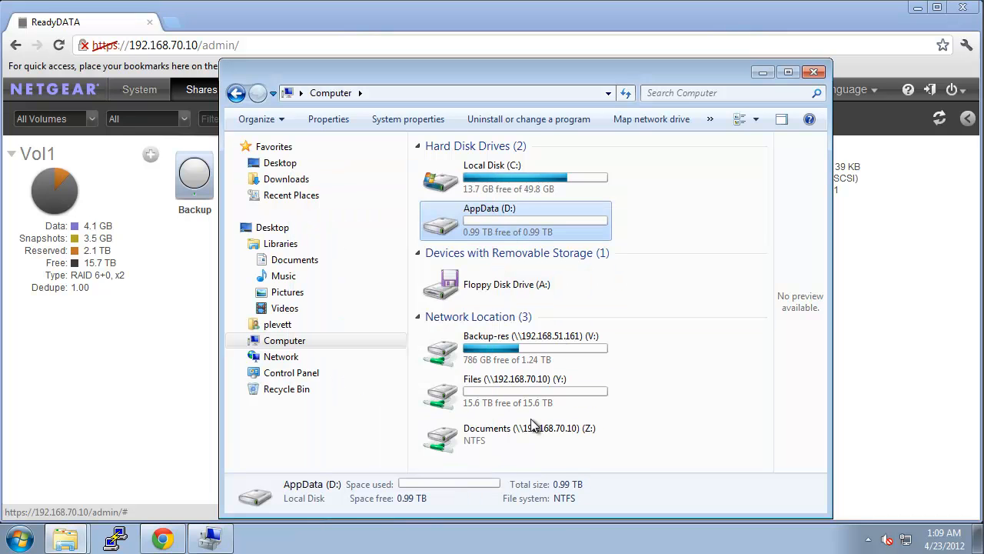
pyautogui.doubleClick(530, 230)
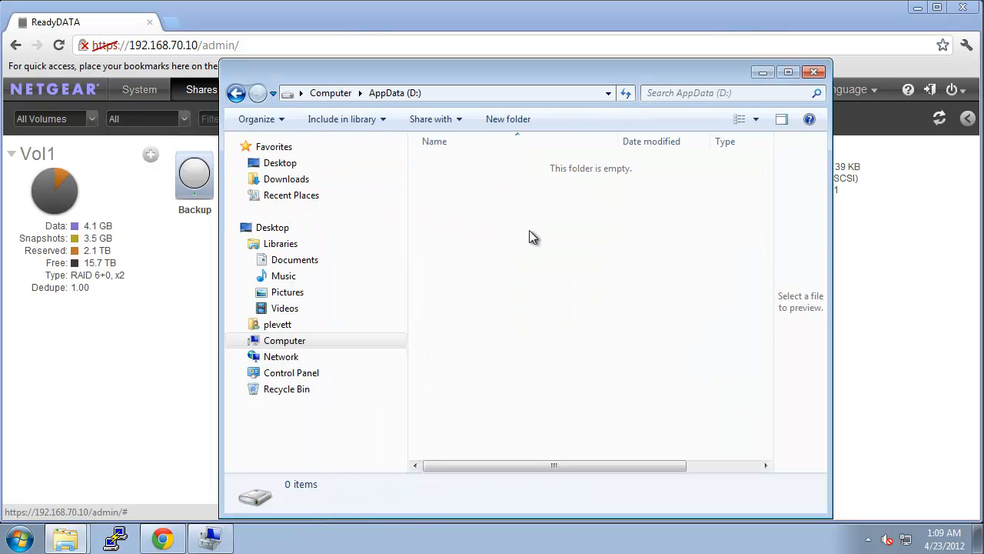
pyautogui.click(329, 94)
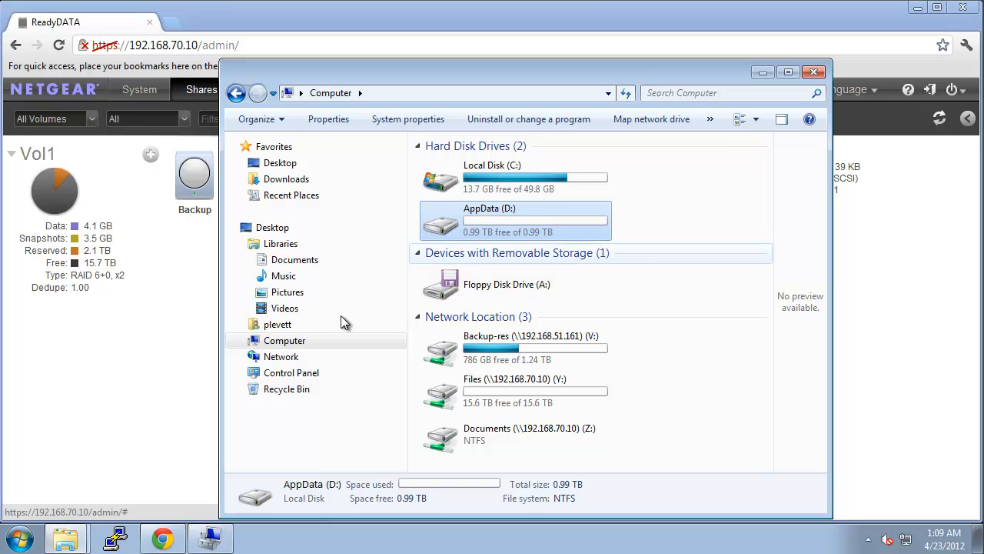
# Return to the ReadyDATA admin page and display the snapshot timeline of the AppData LUN
pyautogui.click(187, 434)
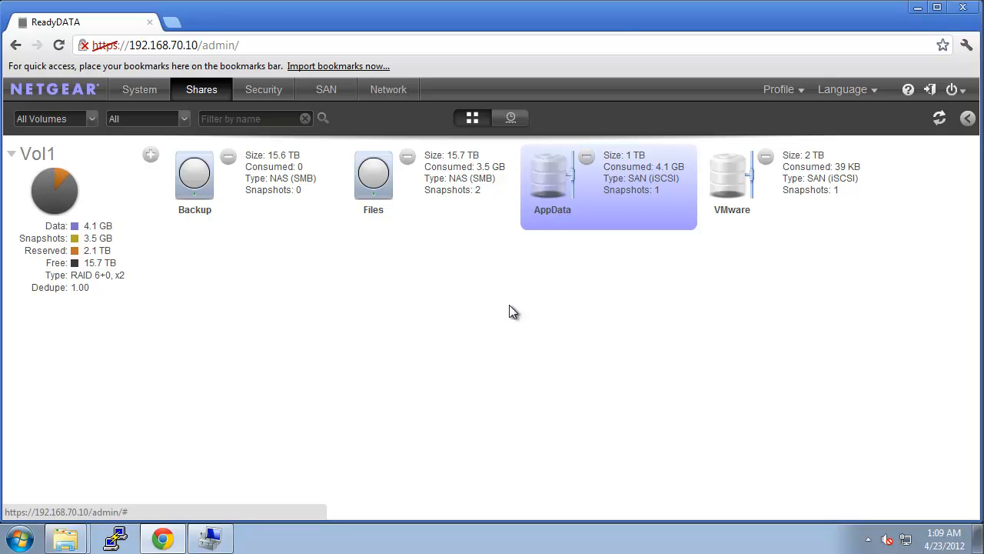
pyautogui.click(511, 120)
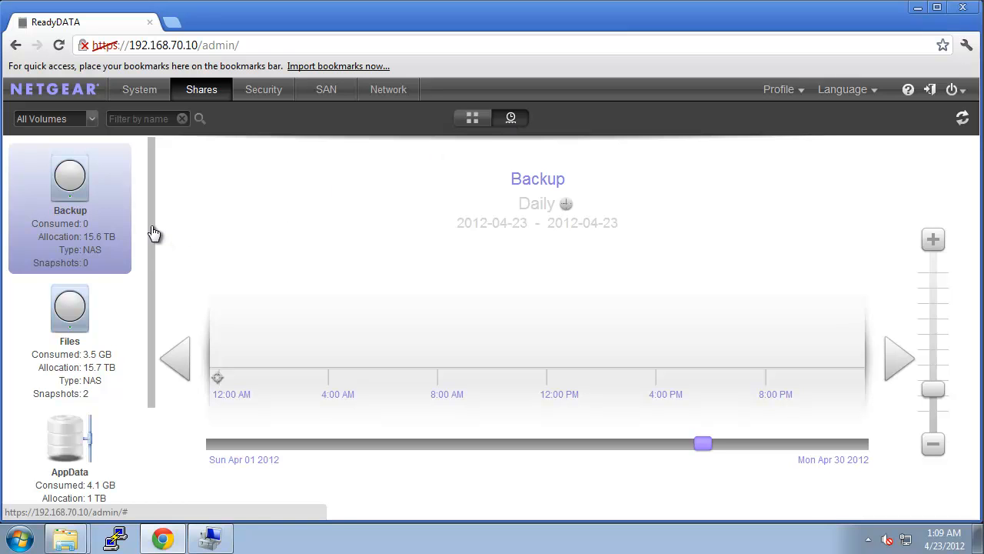
pyautogui.moveTo(154, 233); pyautogui.dragTo(156, 356)
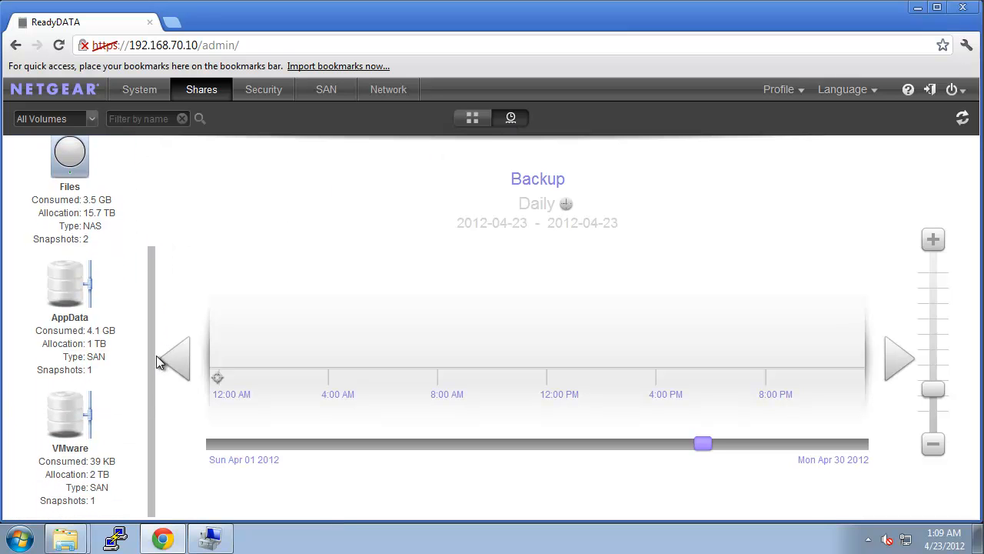
pyautogui.click(72, 308)
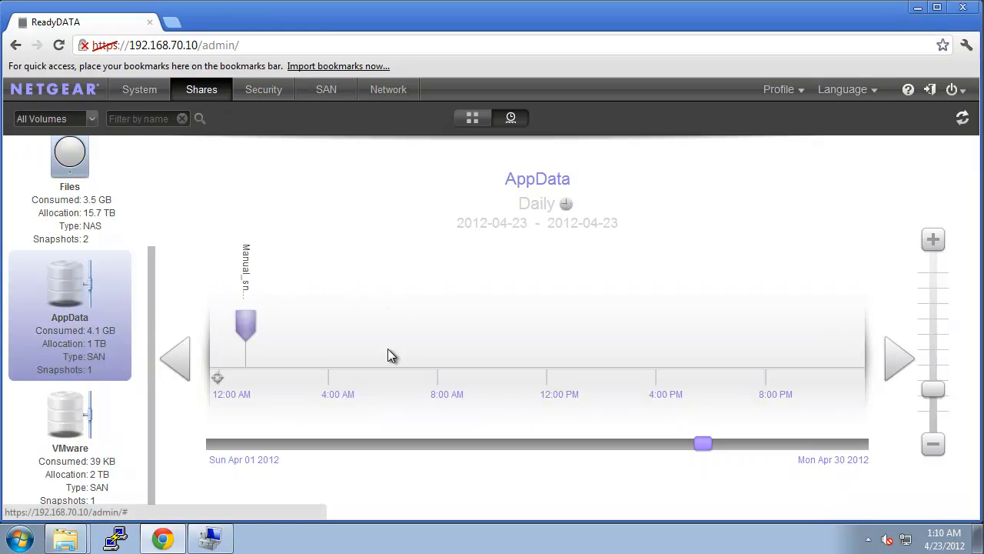
# Clone the AppData snapshot on the timeline as a new LUN named Recover, and return to the shares overview
pyautogui.click(248, 326)
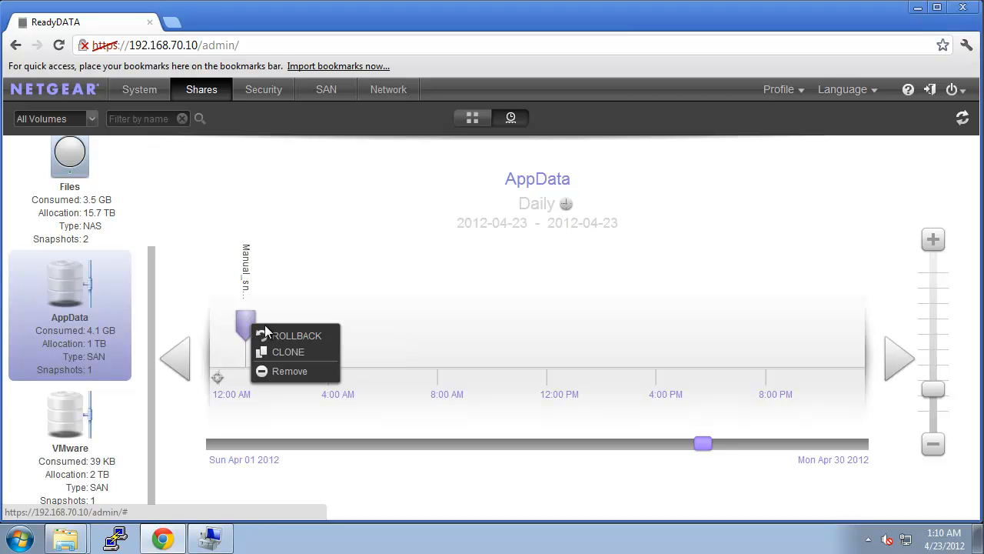
pyautogui.click(295, 356)
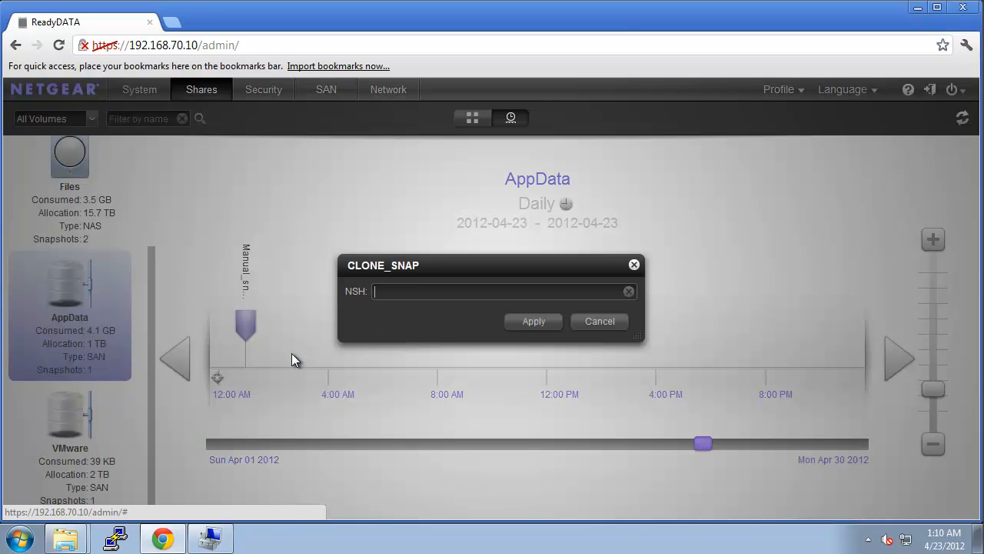
pyautogui.click(409, 289)
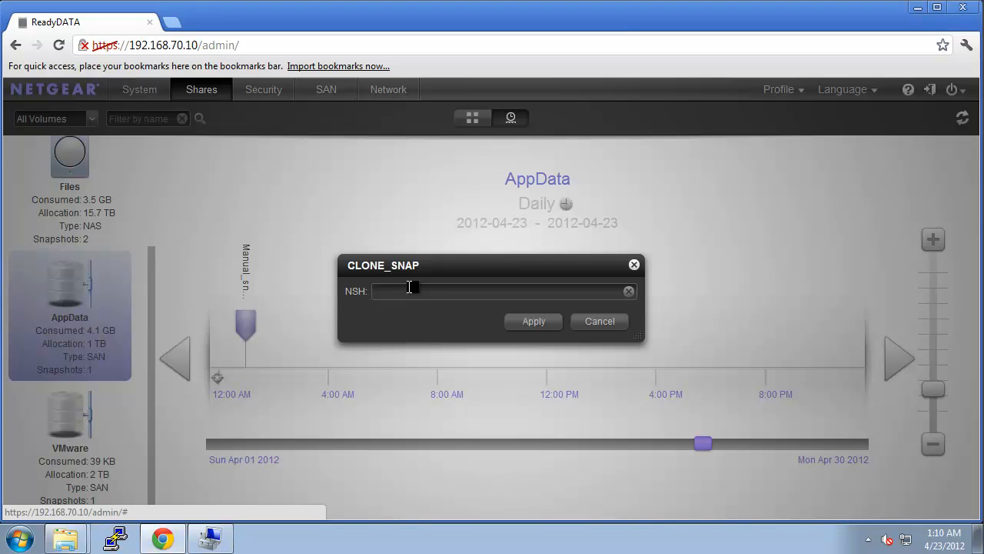
pyautogui.write('Recover')
pyautogui.click(533, 323)
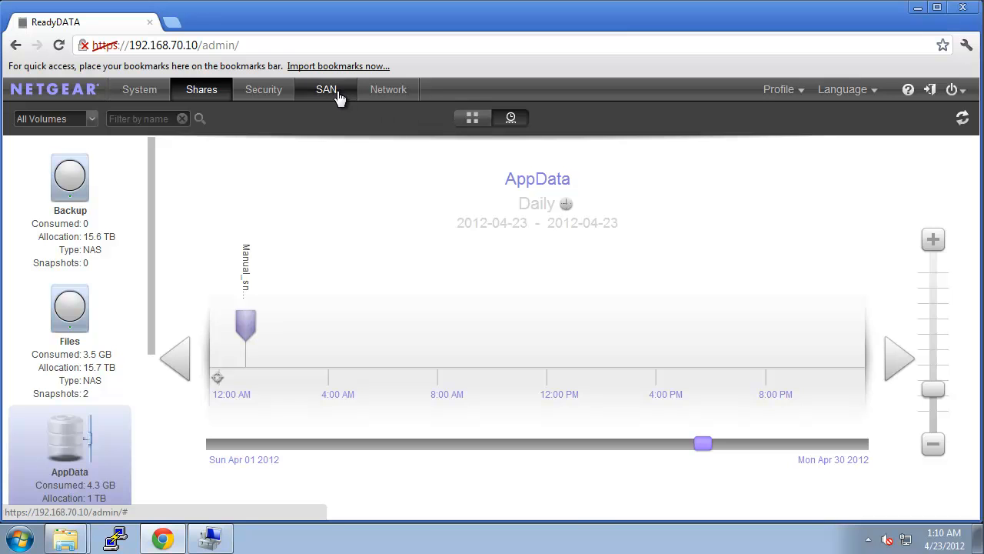
pyautogui.click(465, 122)
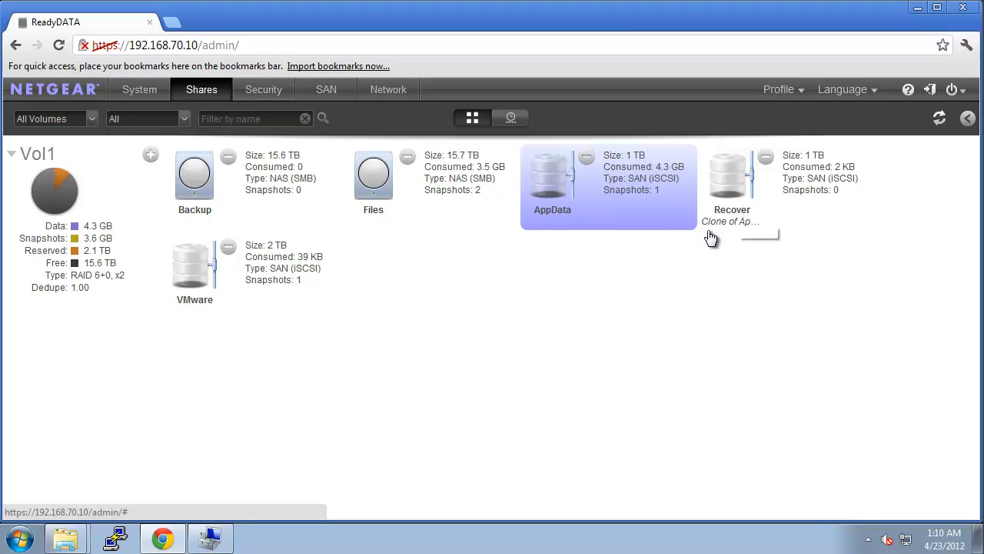
# Refresh the SAN page's LUN list and assign the unassigned Recover LUN to the WindowsServers group
pyautogui.click(334, 90)
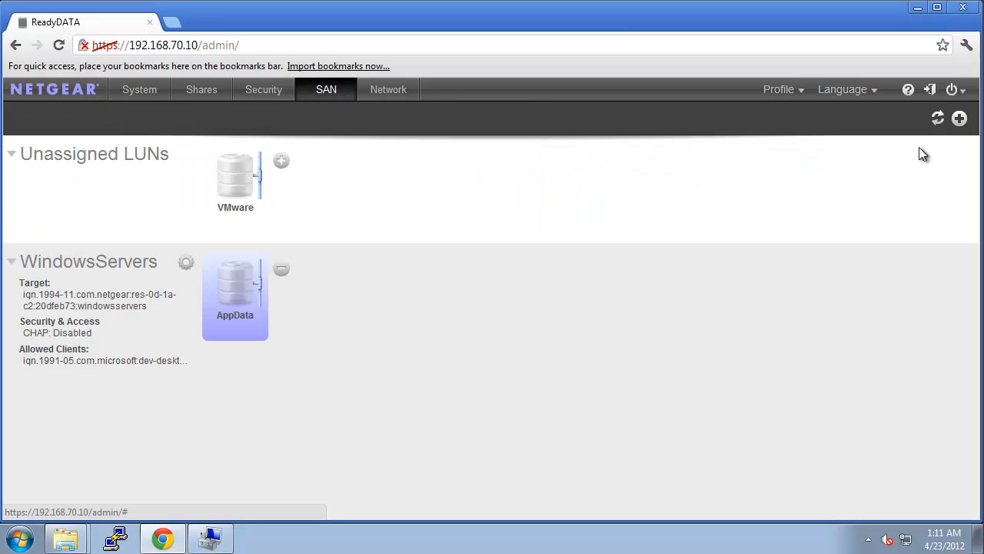
pyautogui.click(939, 118)
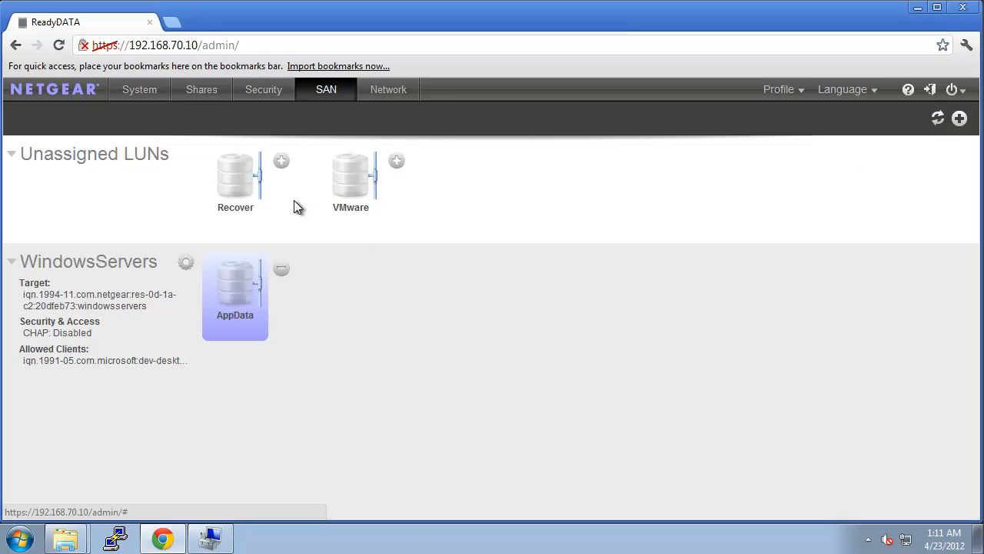
pyautogui.click(282, 161)
pyautogui.moveTo(301, 185)
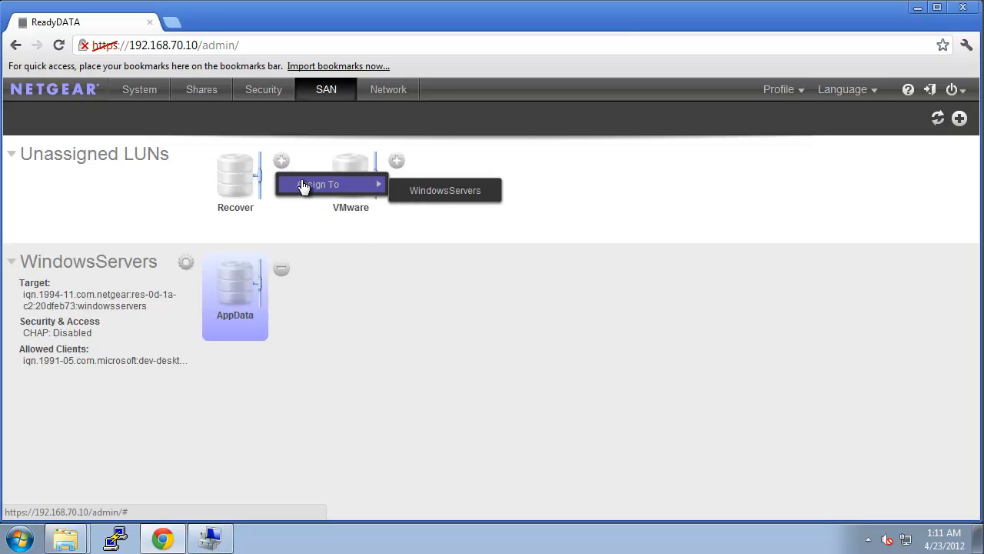
pyautogui.click(440, 198)
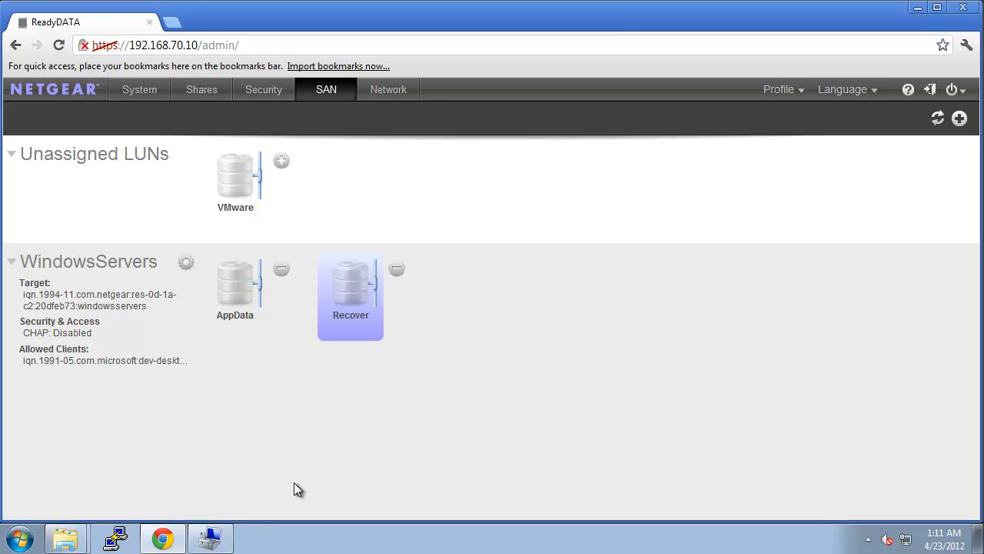
# Switch to Windows Computer Management, refresh the disk list and bring the offline 1024 GB Disk 2 online
pyautogui.click(210, 537)
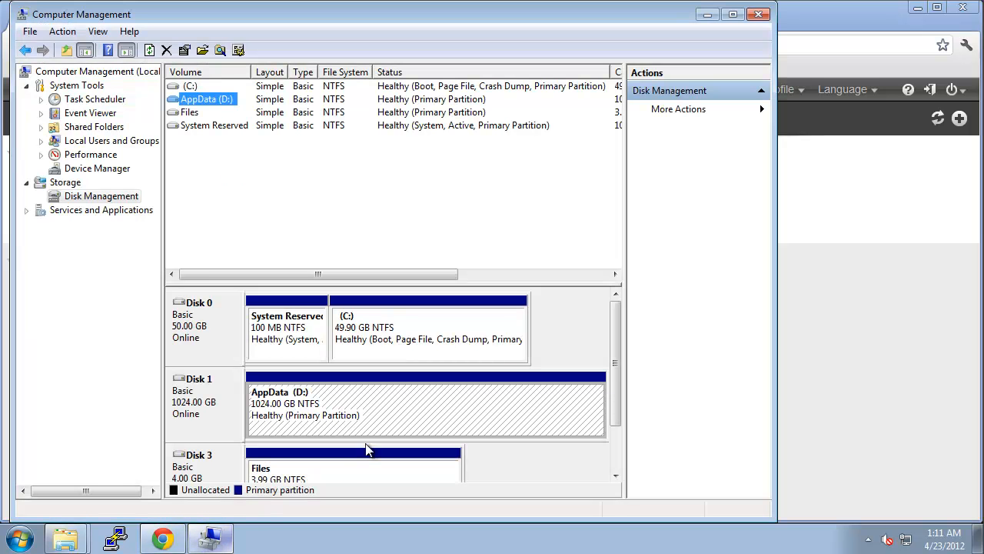
pyautogui.click(150, 50)
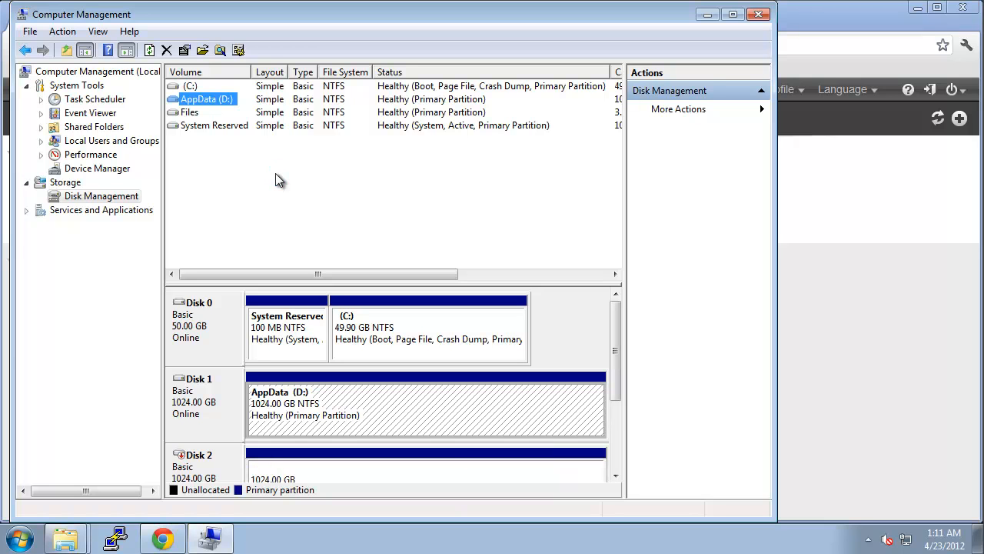
pyautogui.moveTo(617, 359); pyautogui.dragTo(613, 379)
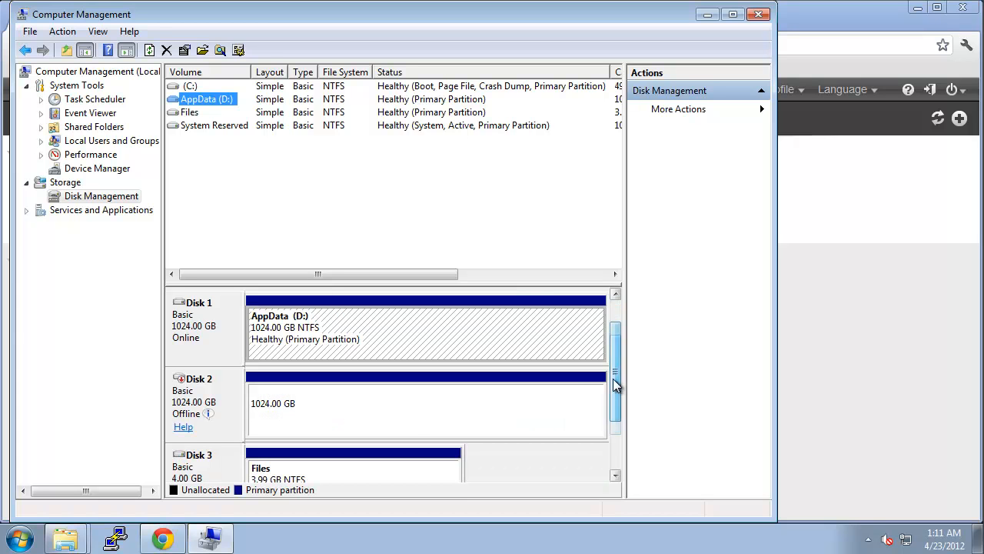
pyautogui.rightClick(234, 394)
pyautogui.click(266, 397)
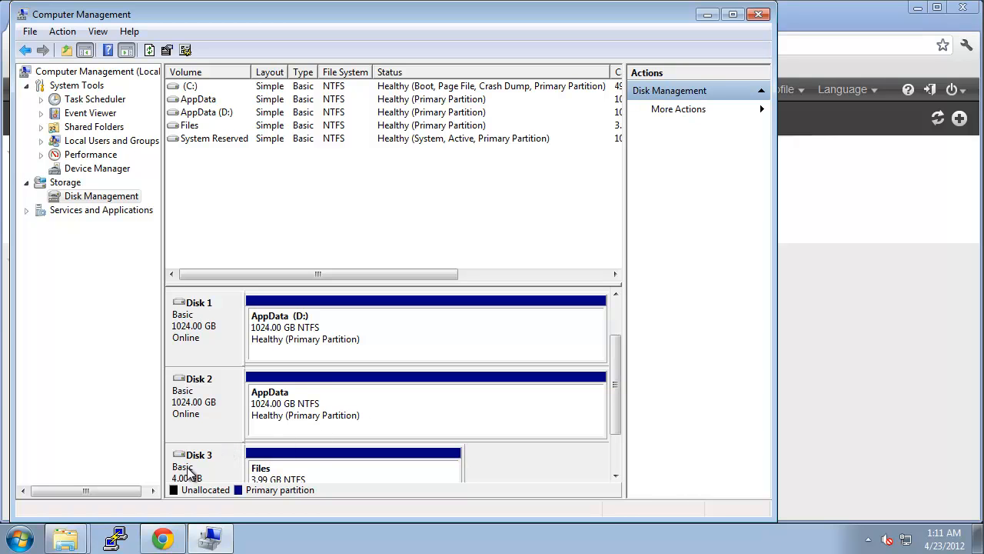
# Open the Windows computer's drive list and compare the contents of AppData (D:) and AppData (E:)
pyautogui.click(20, 538)
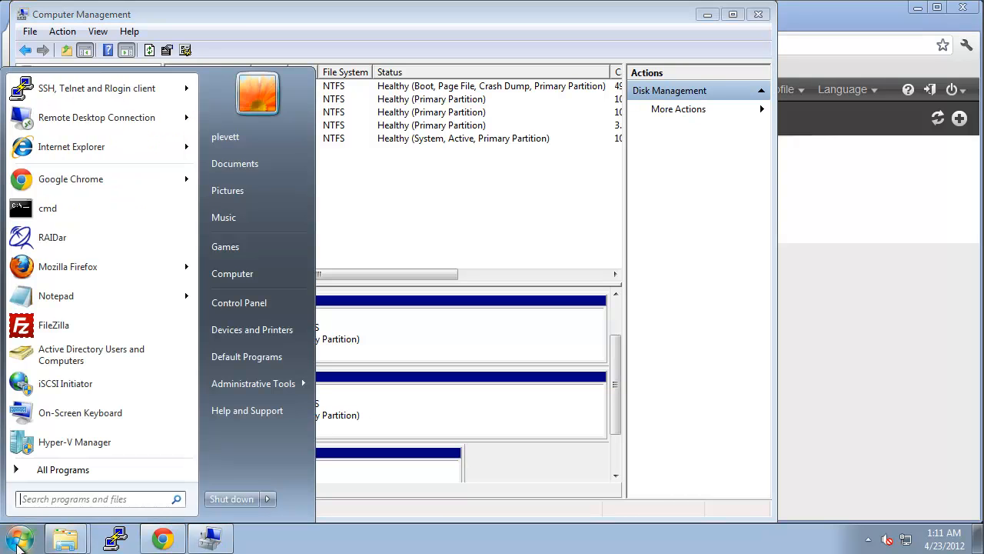
pyautogui.click(270, 274)
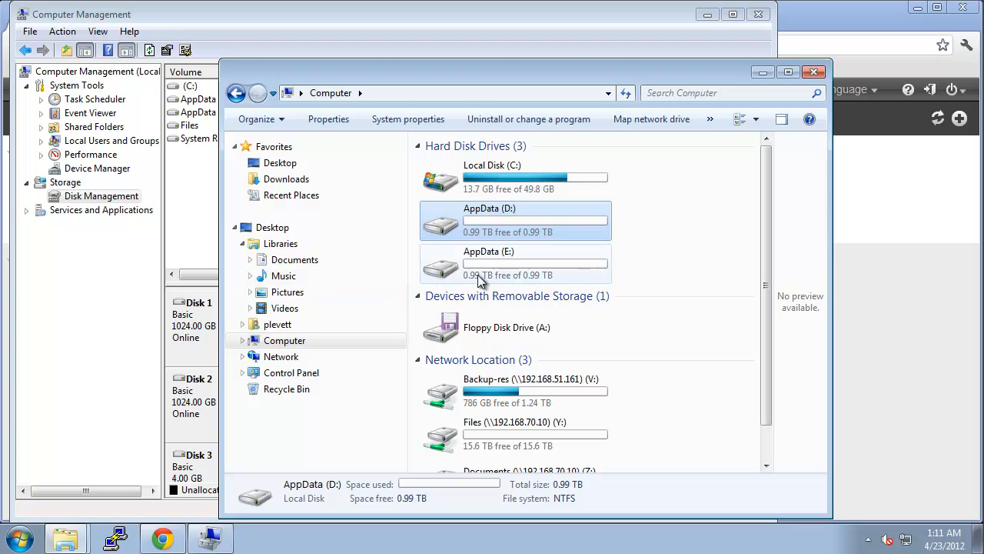
pyautogui.doubleClick(585, 223)
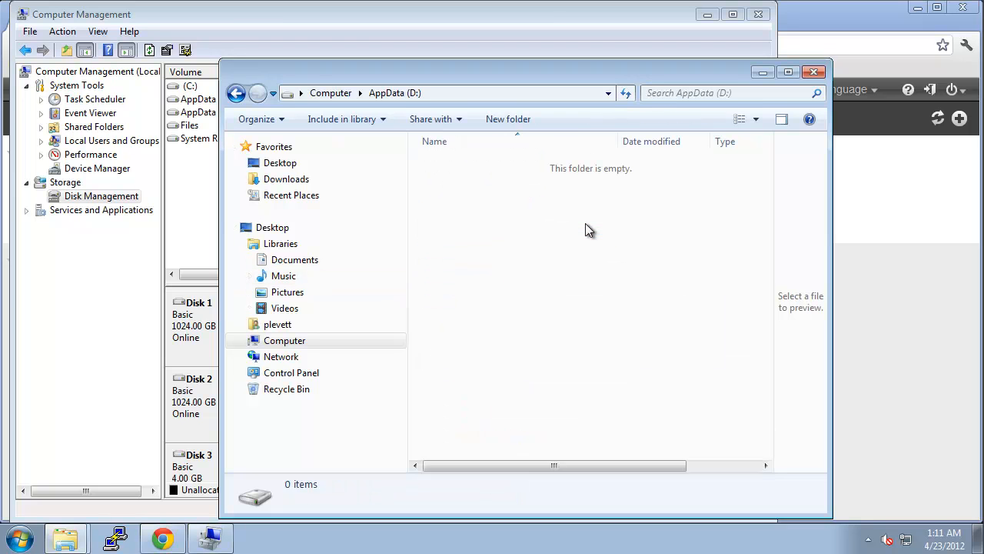
pyautogui.click(341, 96)
pyautogui.doubleClick(503, 259)
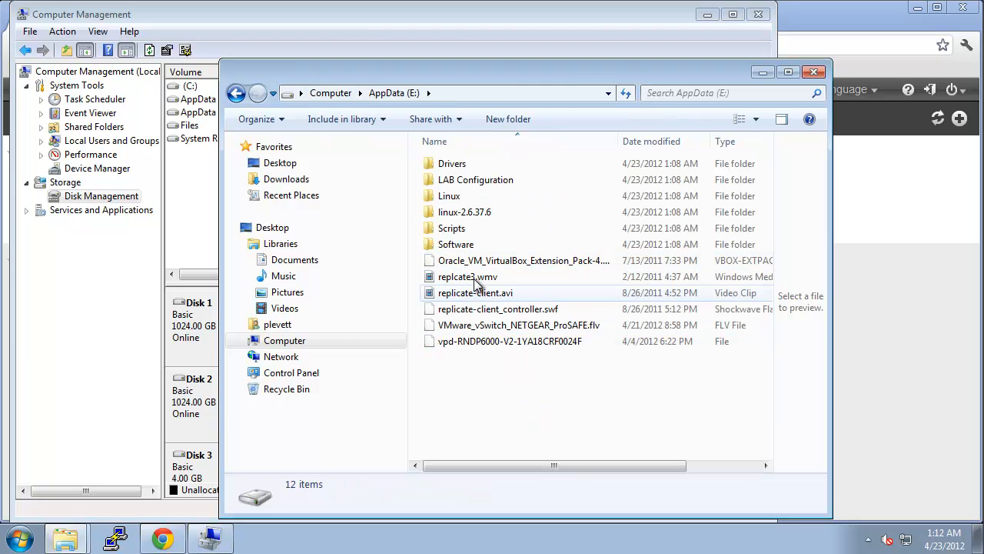
# Check the combined properties of all files and folders on AppData (E:), and close the properties
pyautogui.moveTo(631, 365); pyautogui.dragTo(451, 161)
pyautogui.rightClick(451, 161)
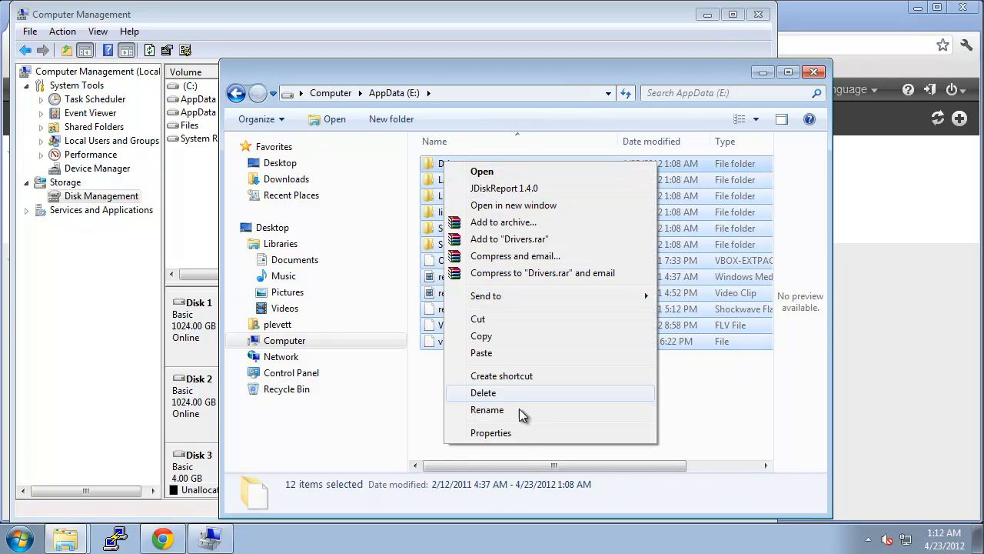
pyautogui.click(522, 433)
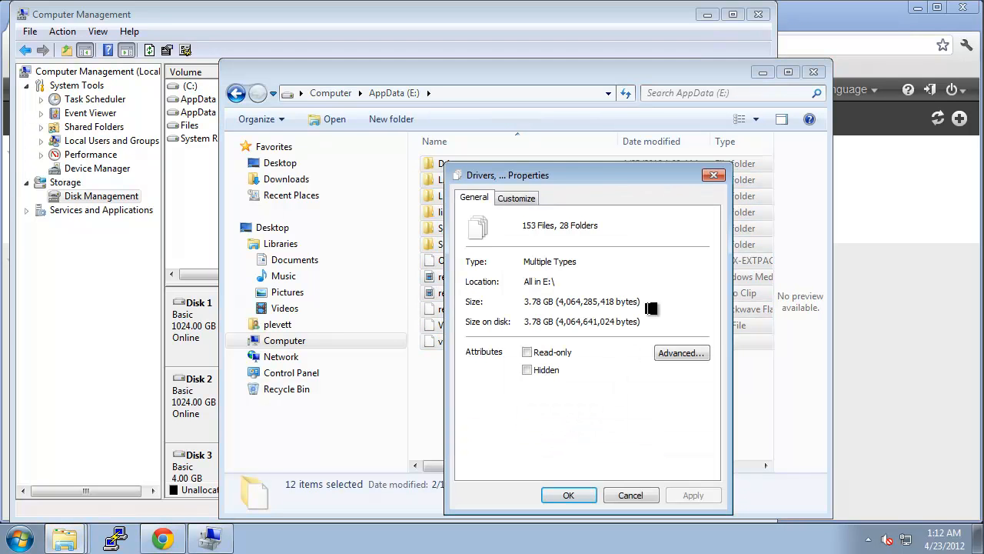
pyautogui.click(715, 176)
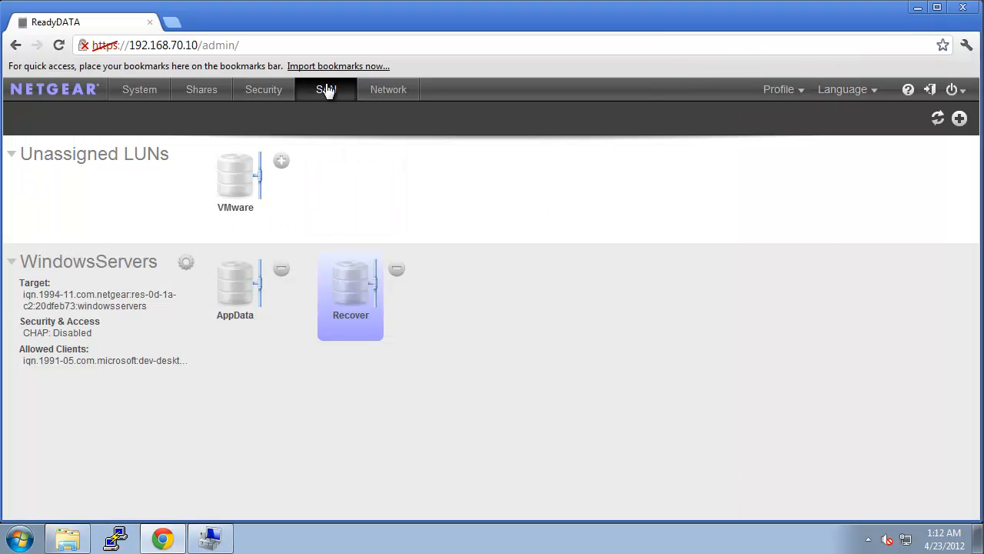
# On the ReadyDATA network page, create a virtual NIC on eth0 and review its general settings without changing them
pyautogui.click(389, 94)
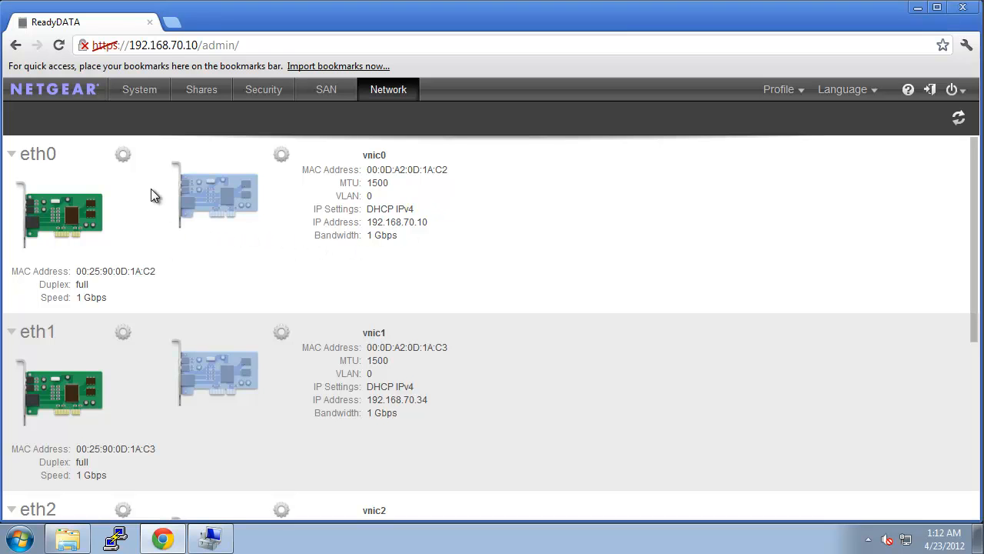
pyautogui.click(123, 157)
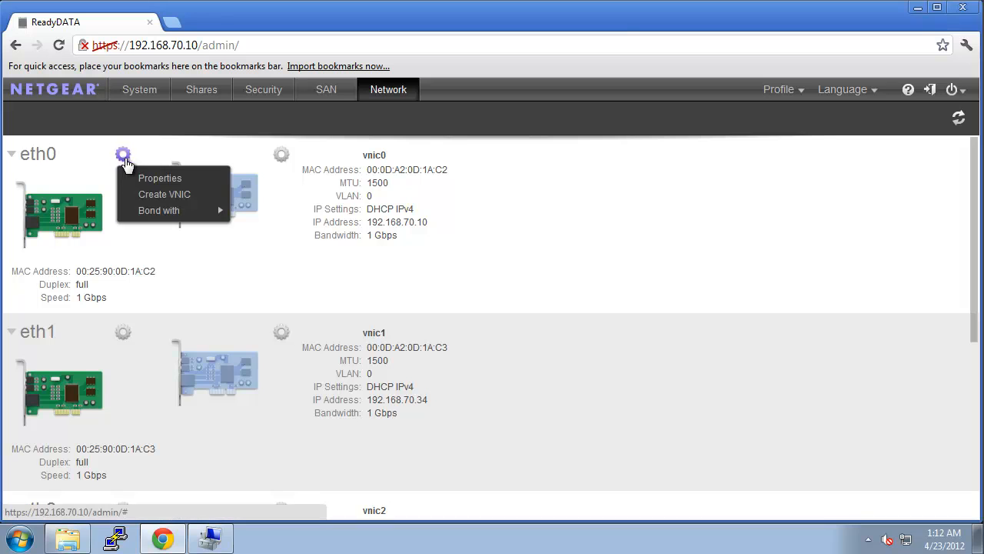
pyautogui.click(158, 198)
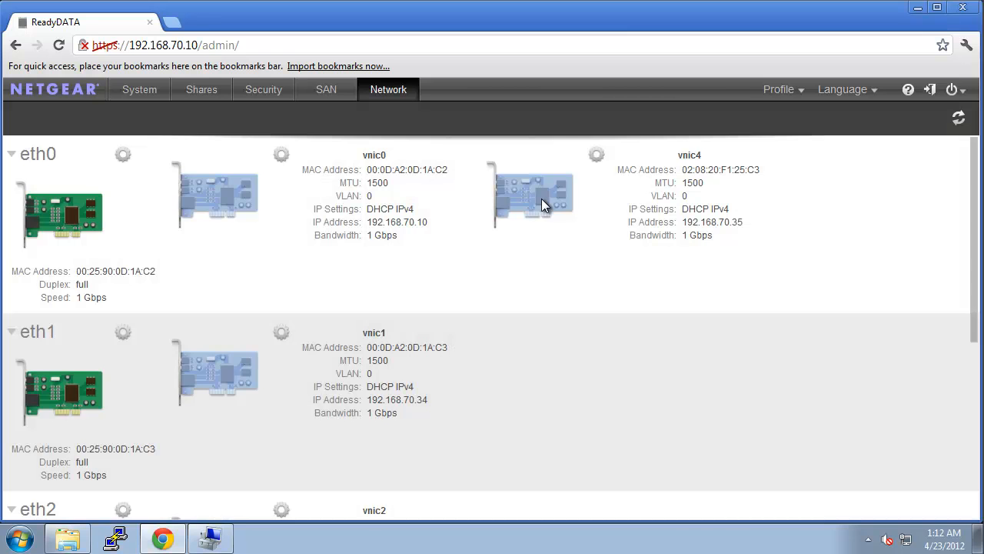
pyautogui.click(597, 155)
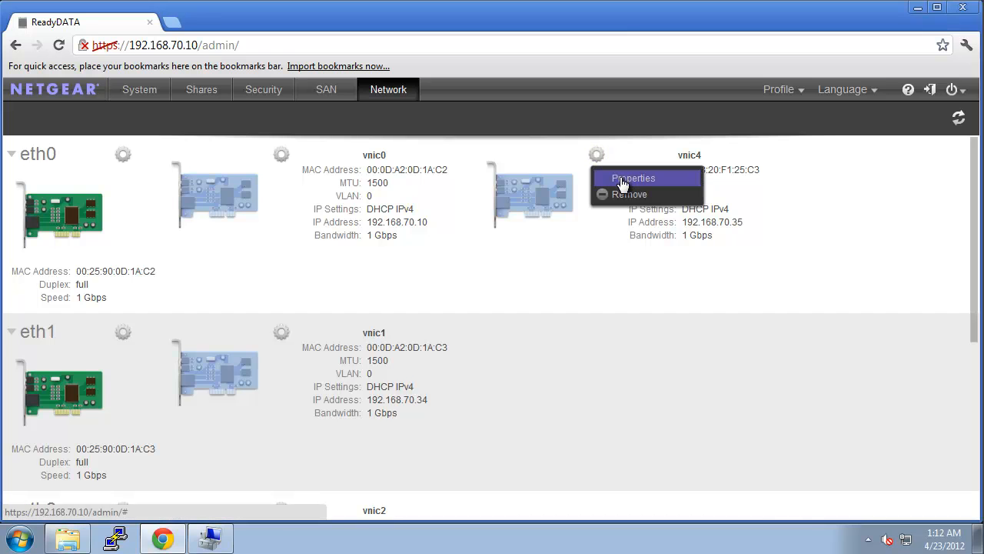
pyautogui.click(623, 181)
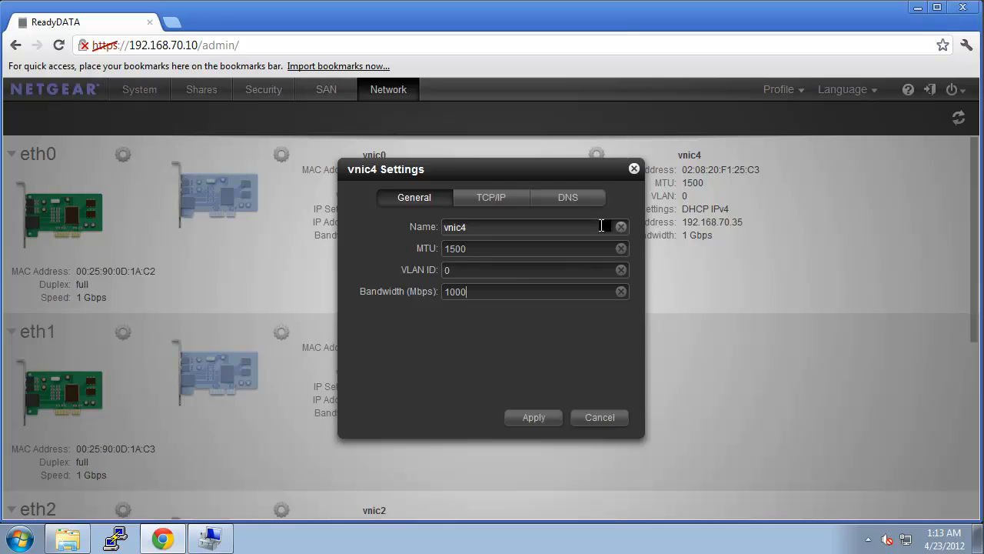
pyautogui.click(635, 169)
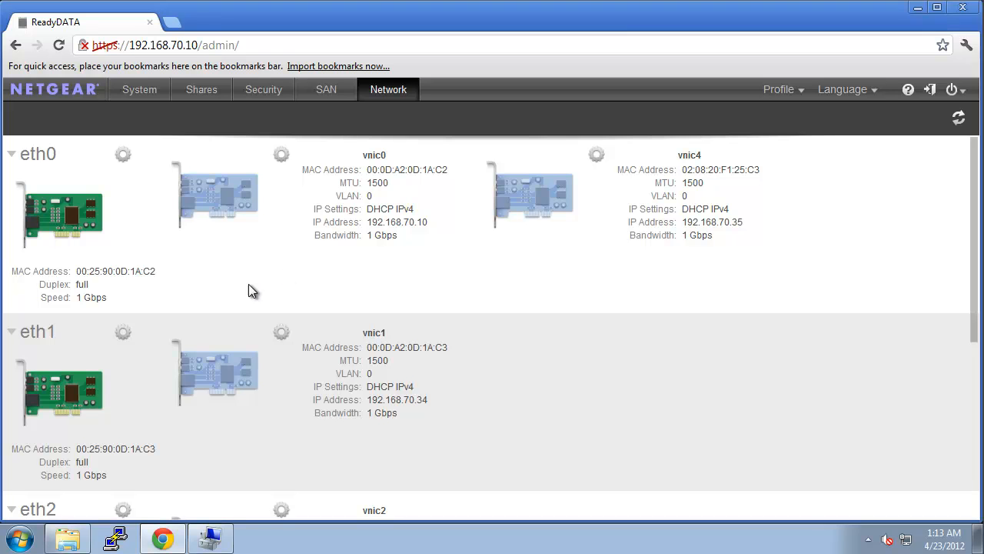
# Bond eth0 with eth1 using LACP mode Active and hash types Level 3 and Level 4
pyautogui.click(123, 156)
pyautogui.moveTo(160, 216)
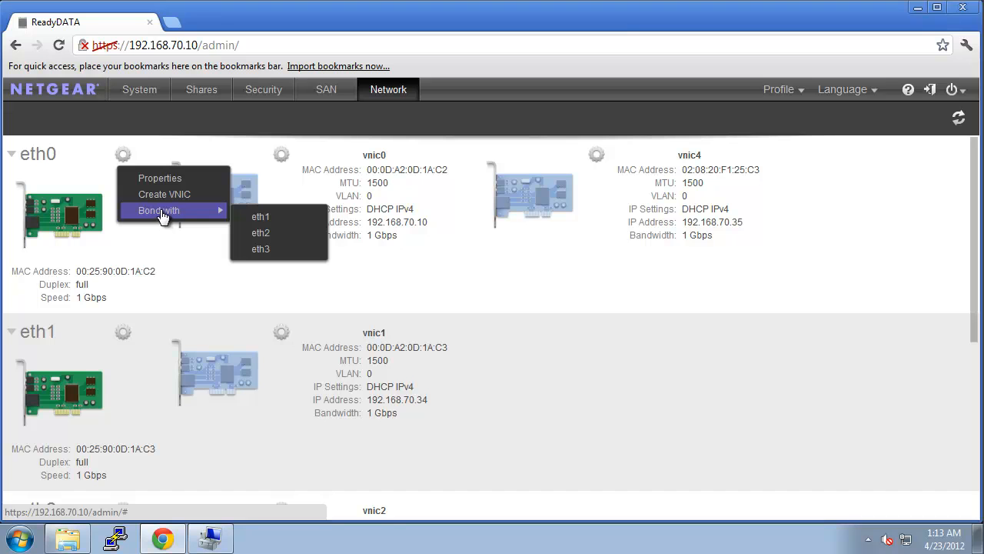
pyautogui.click(278, 218)
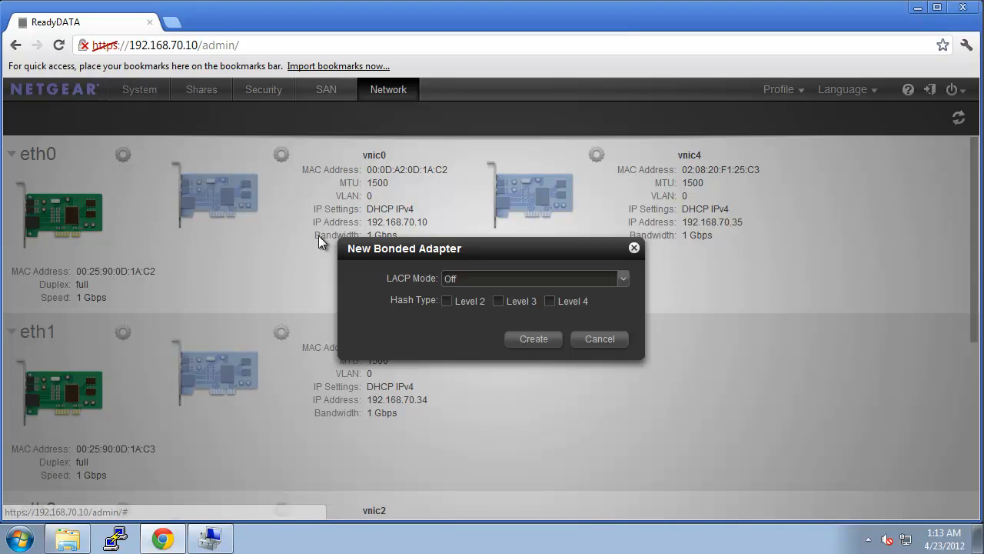
pyautogui.click(480, 281)
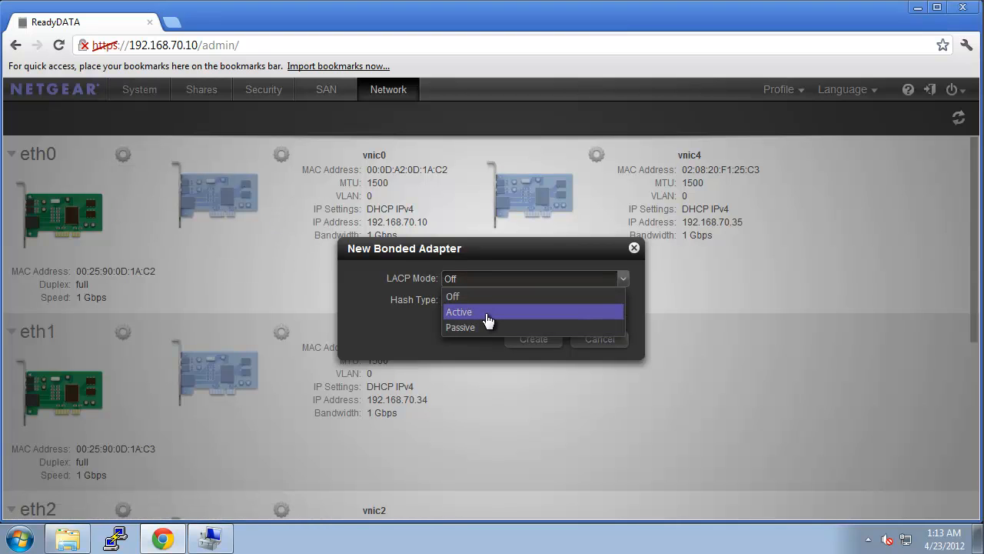
pyautogui.click(485, 312)
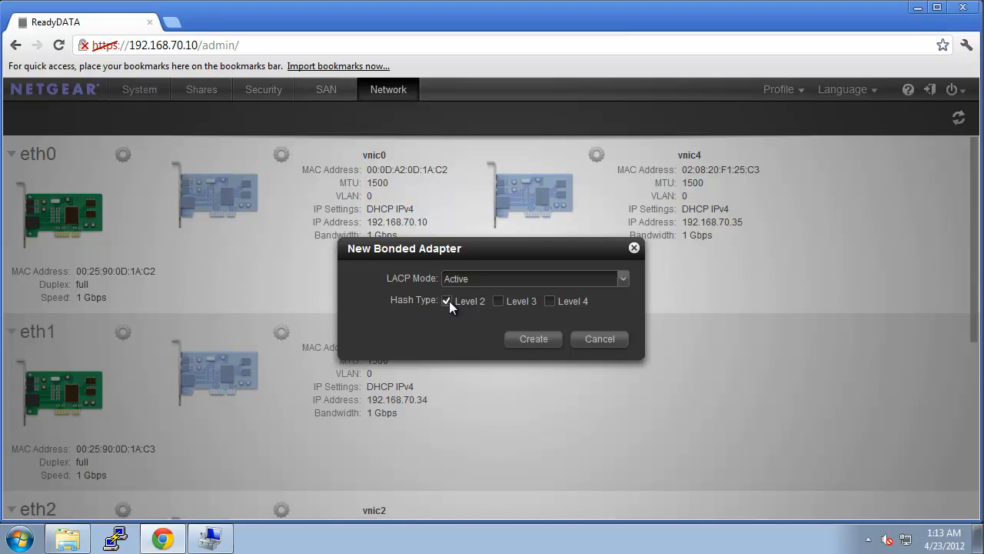
pyautogui.click(551, 300)
pyautogui.click(545, 331)
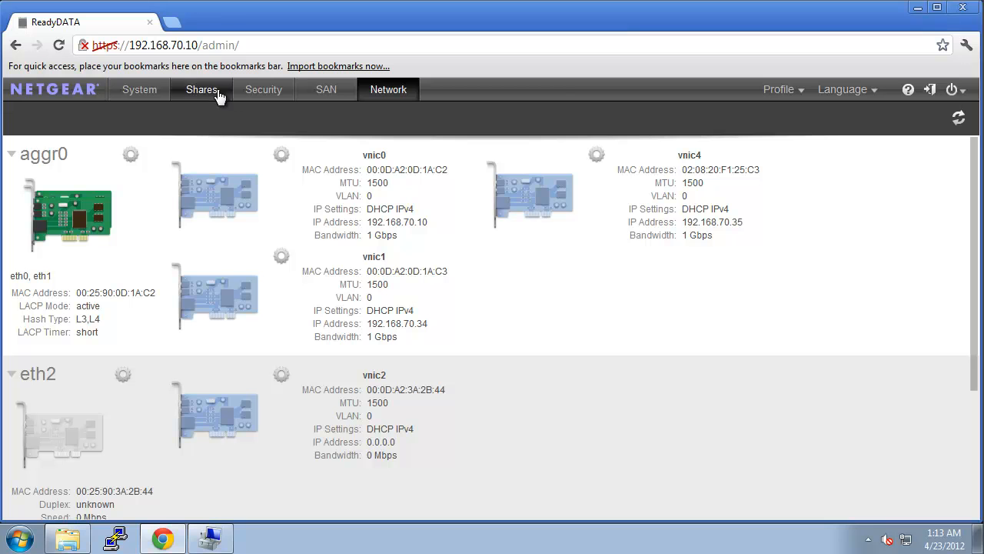
# Open the Windows computer's drive list, check that AppData (E:) is still accessible and return to the list
pyautogui.click(20, 538)
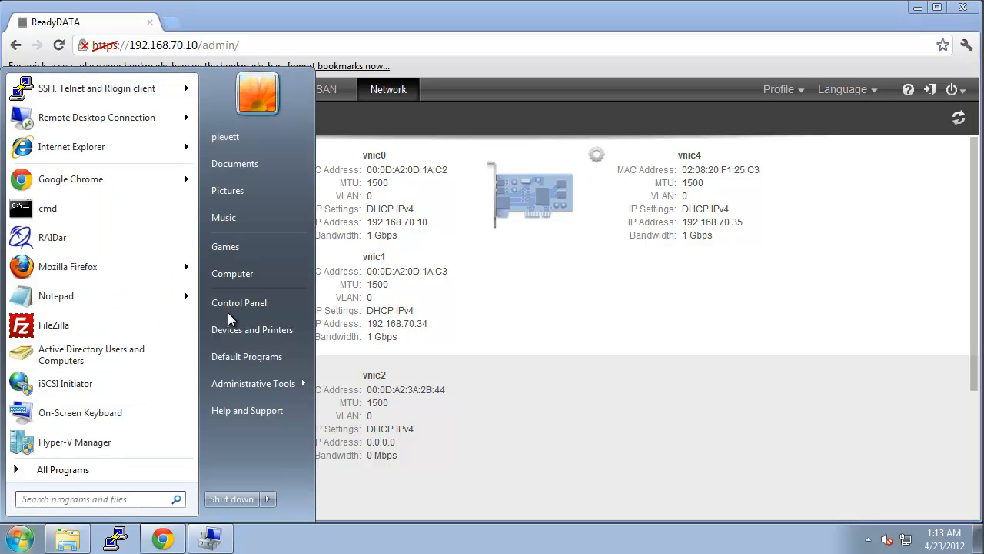
pyautogui.click(246, 273)
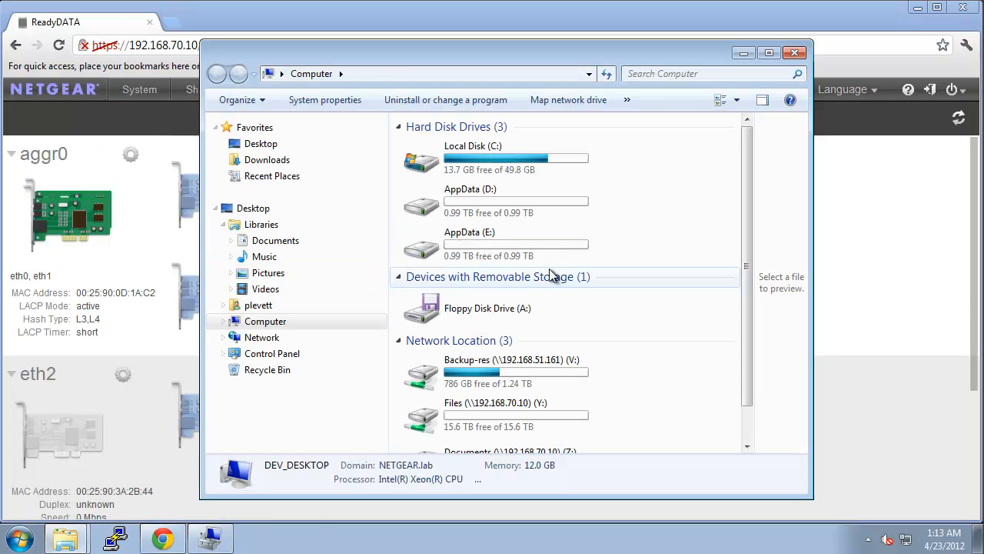
pyautogui.doubleClick(506, 247)
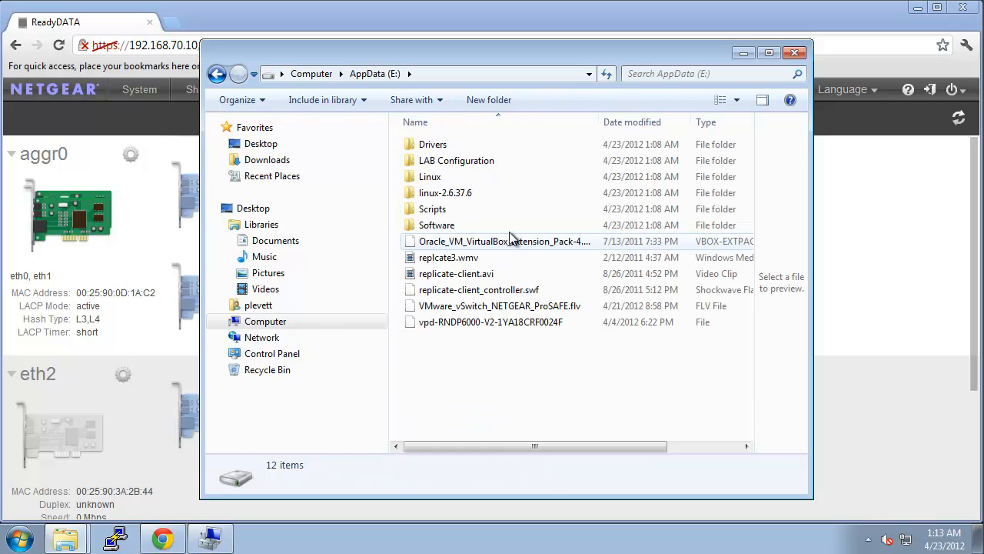
pyautogui.click(313, 77)
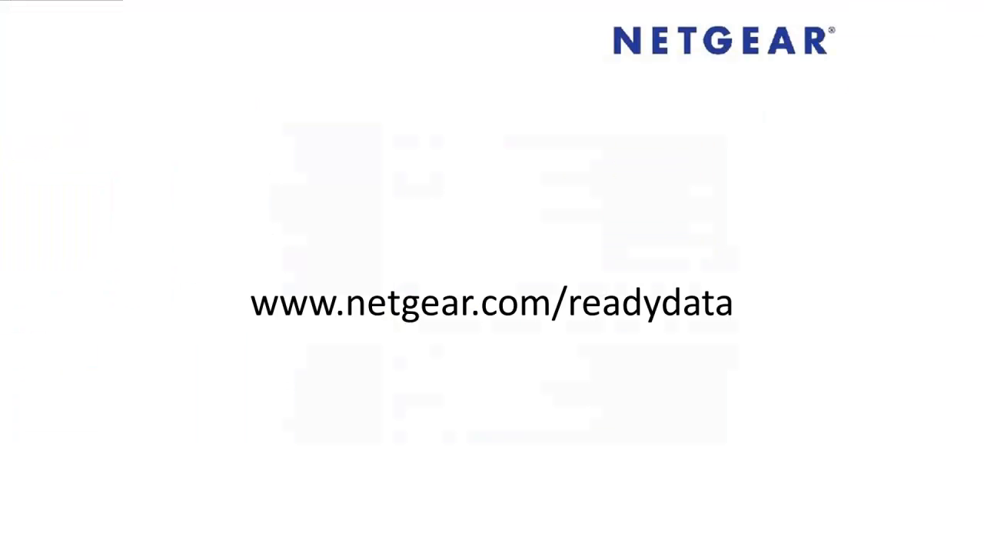